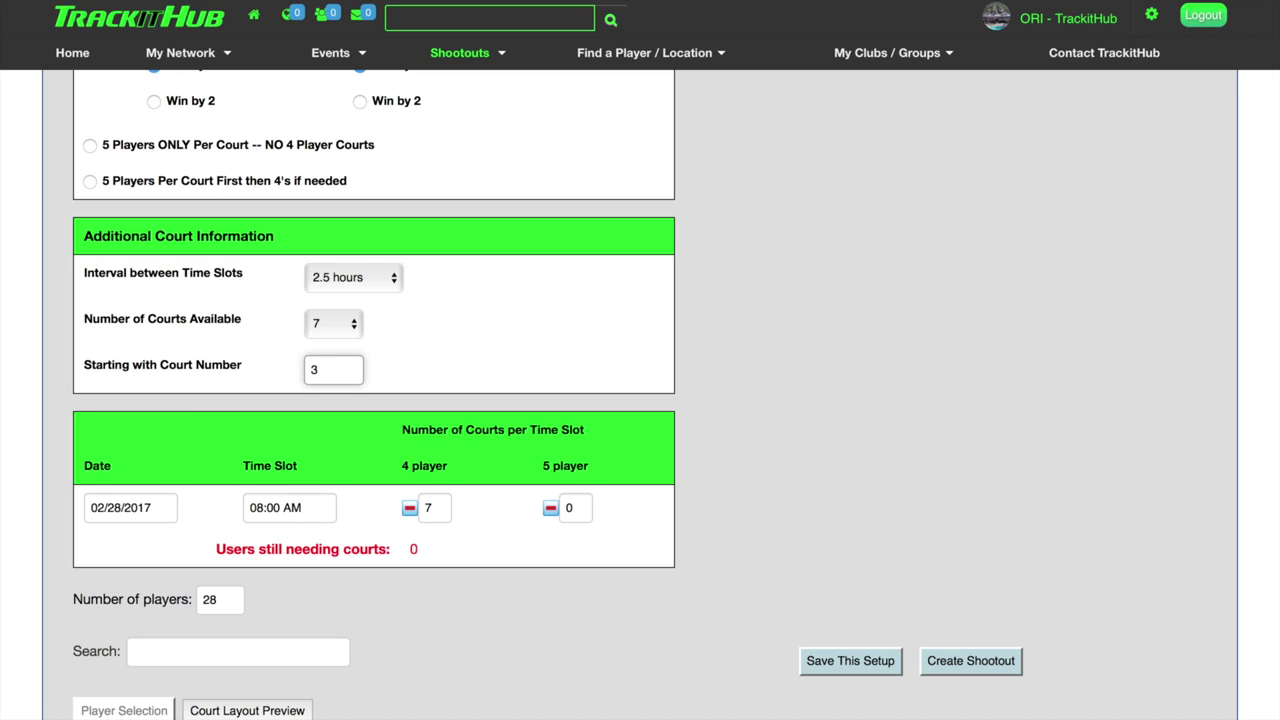
Change the Starting with Court Number from 3 to 1, then review the player table below.
key("BackSpace")
type("1")
scroll(497, 500, "down", 2)
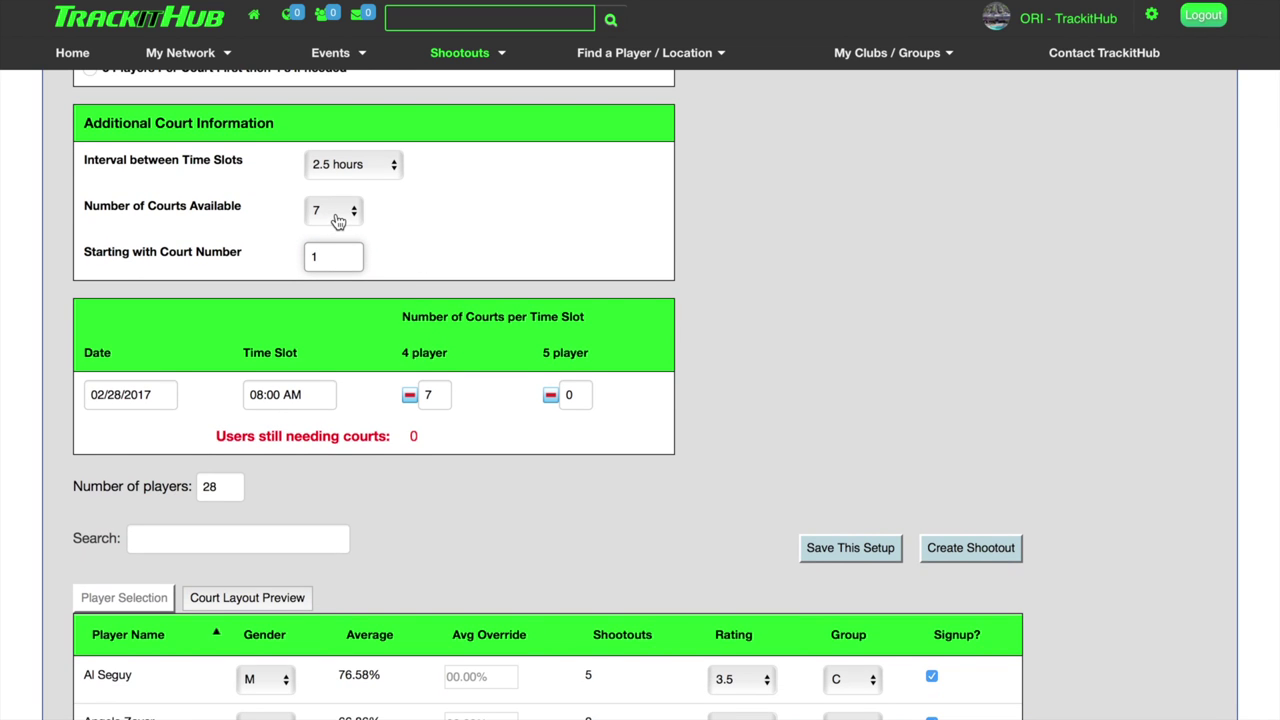
scroll(442, 417, "down", 2)
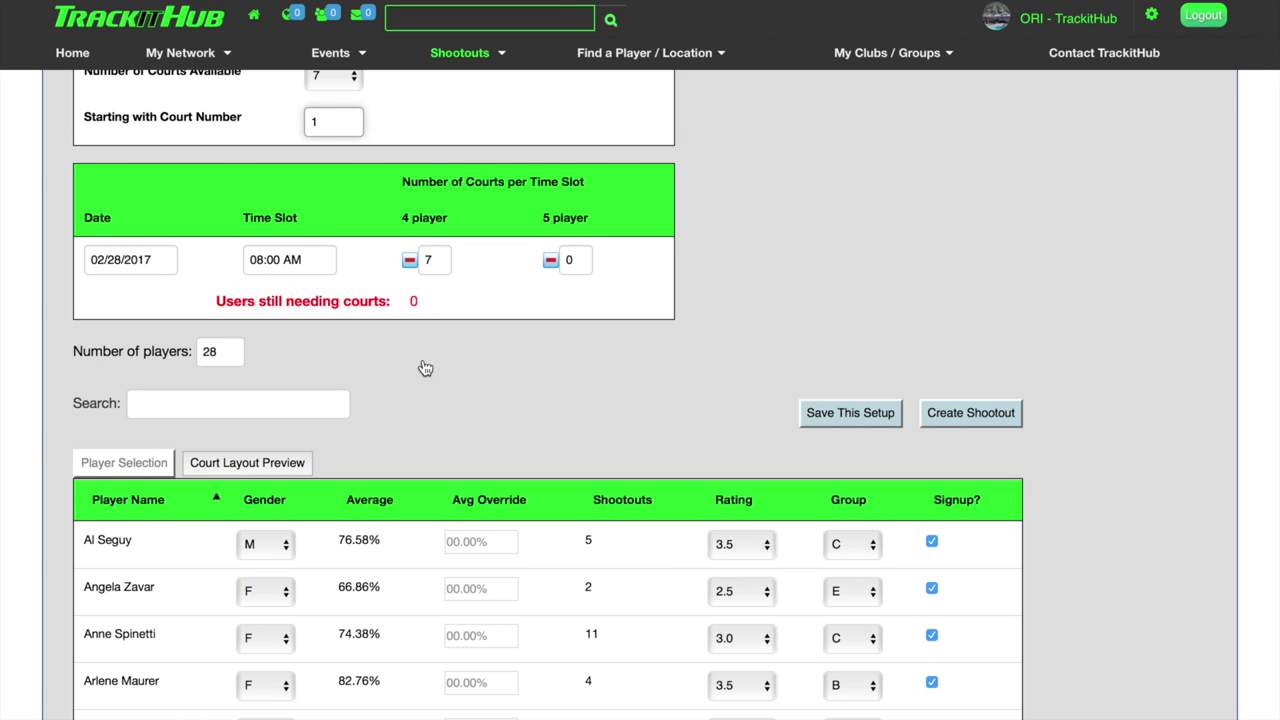
scroll(679, 380, "down", 3)
scroll(679, 380, "down", 12)
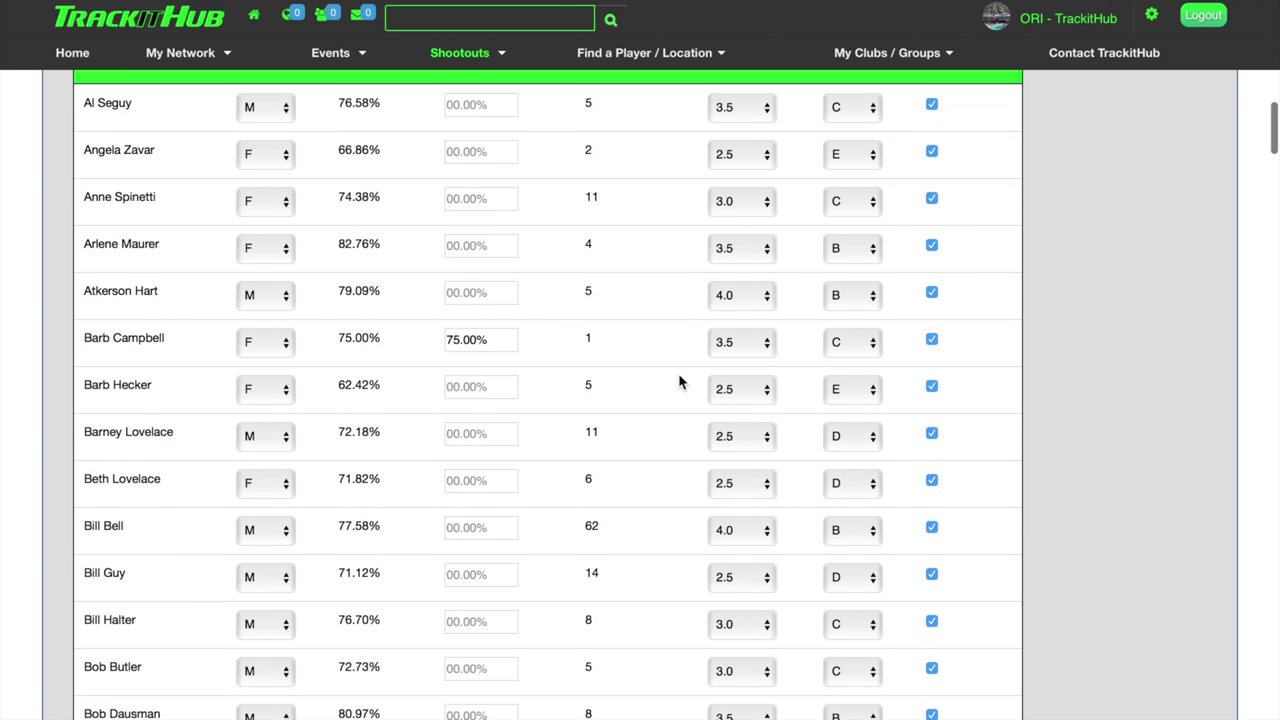
scroll(678, 380, "down", 8)
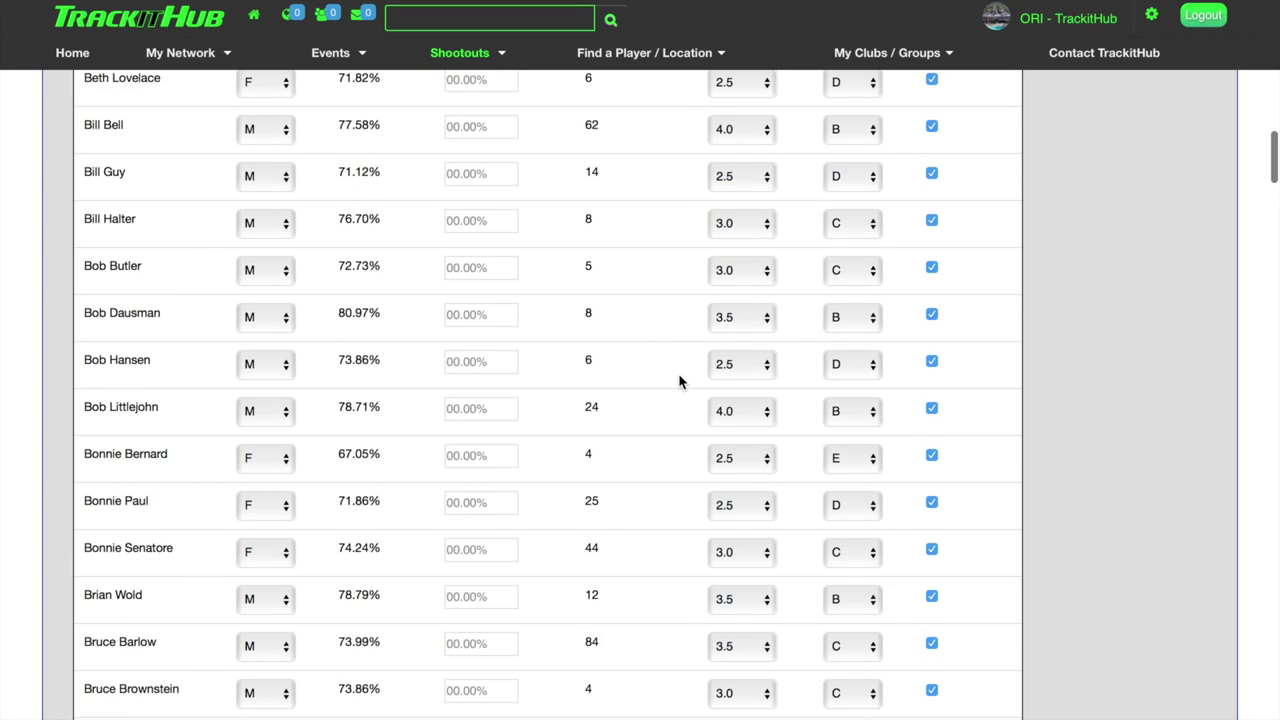
scroll(678, 380, "down", 6)
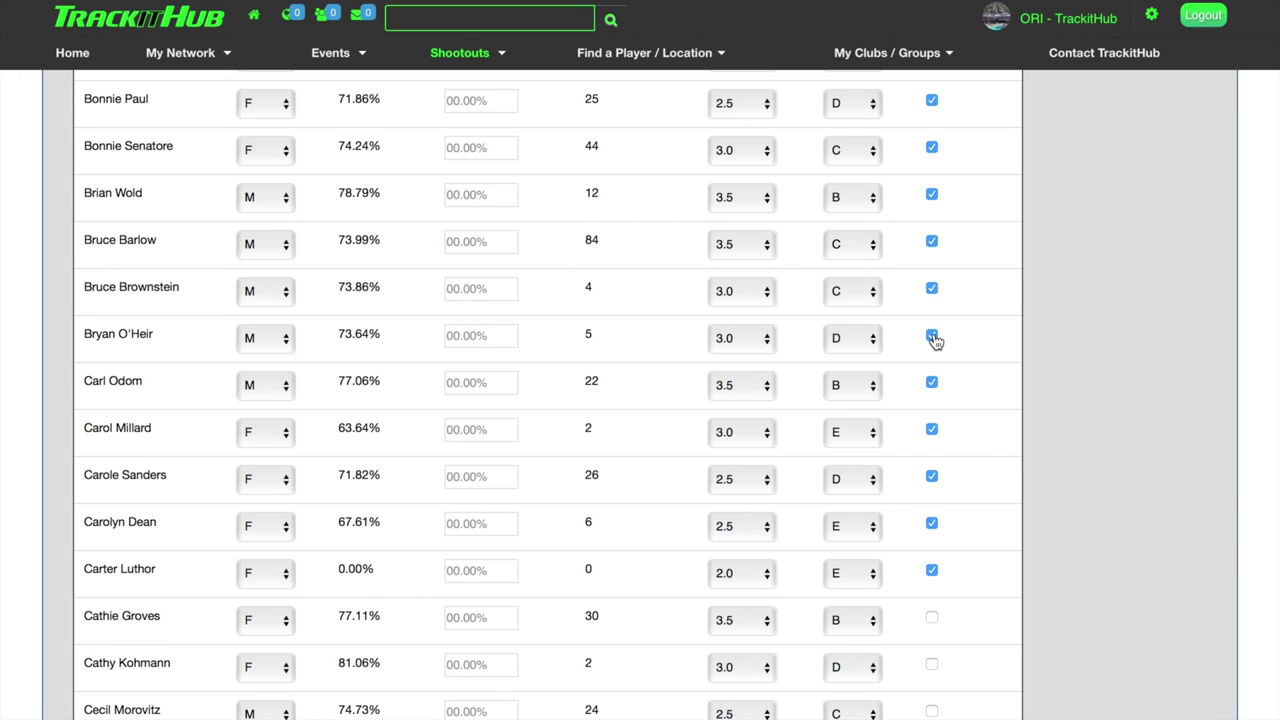
scroll(722, 310, "up", 10)
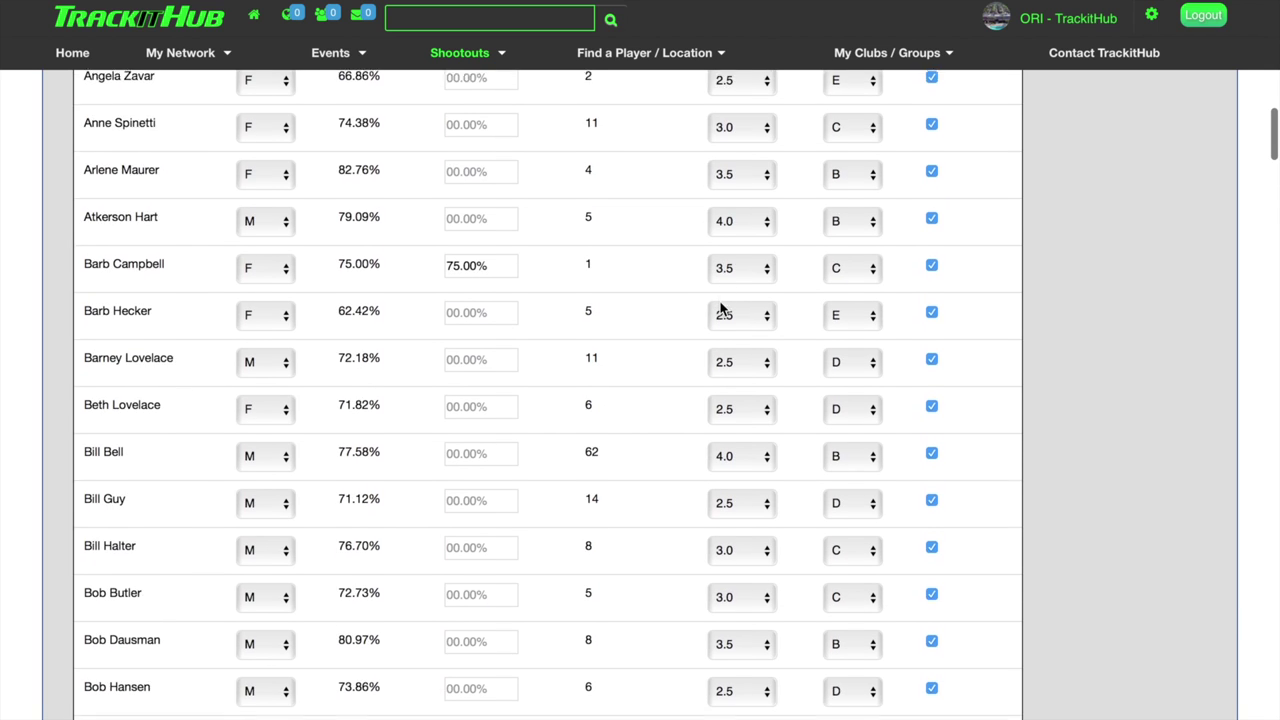
scroll(722, 310, "up", 5)
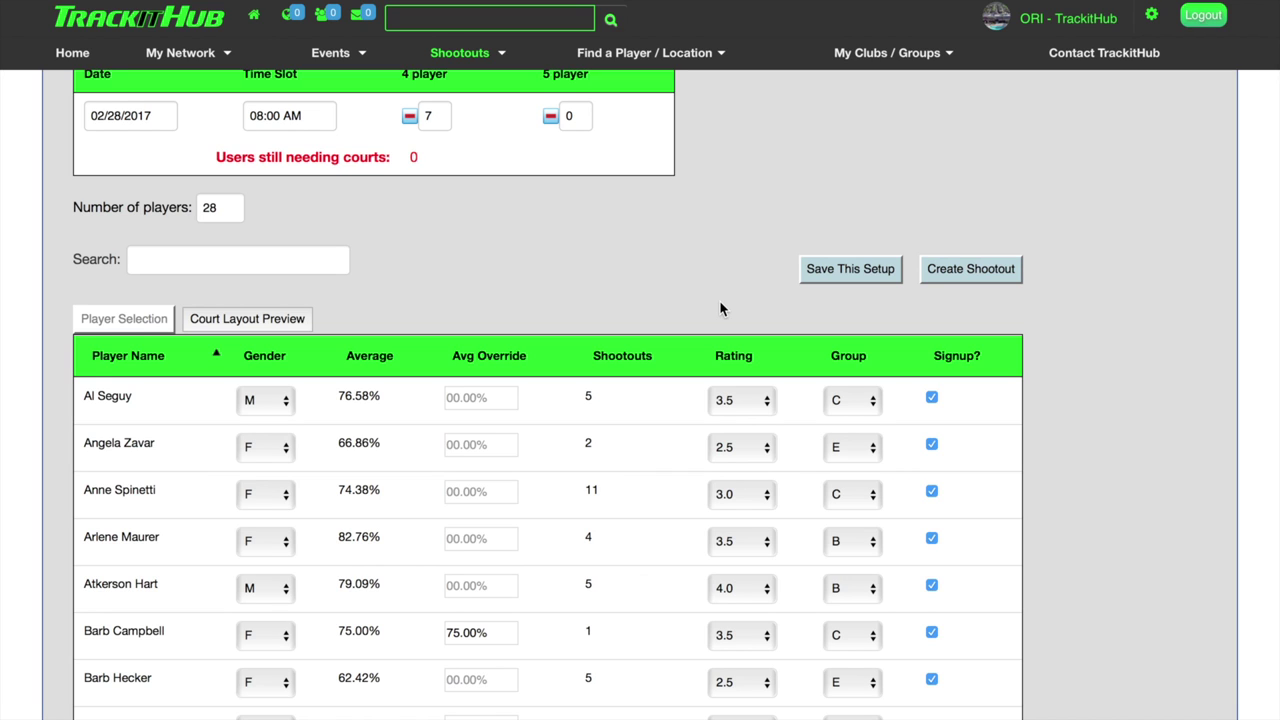
scroll(720, 309, "up", 1)
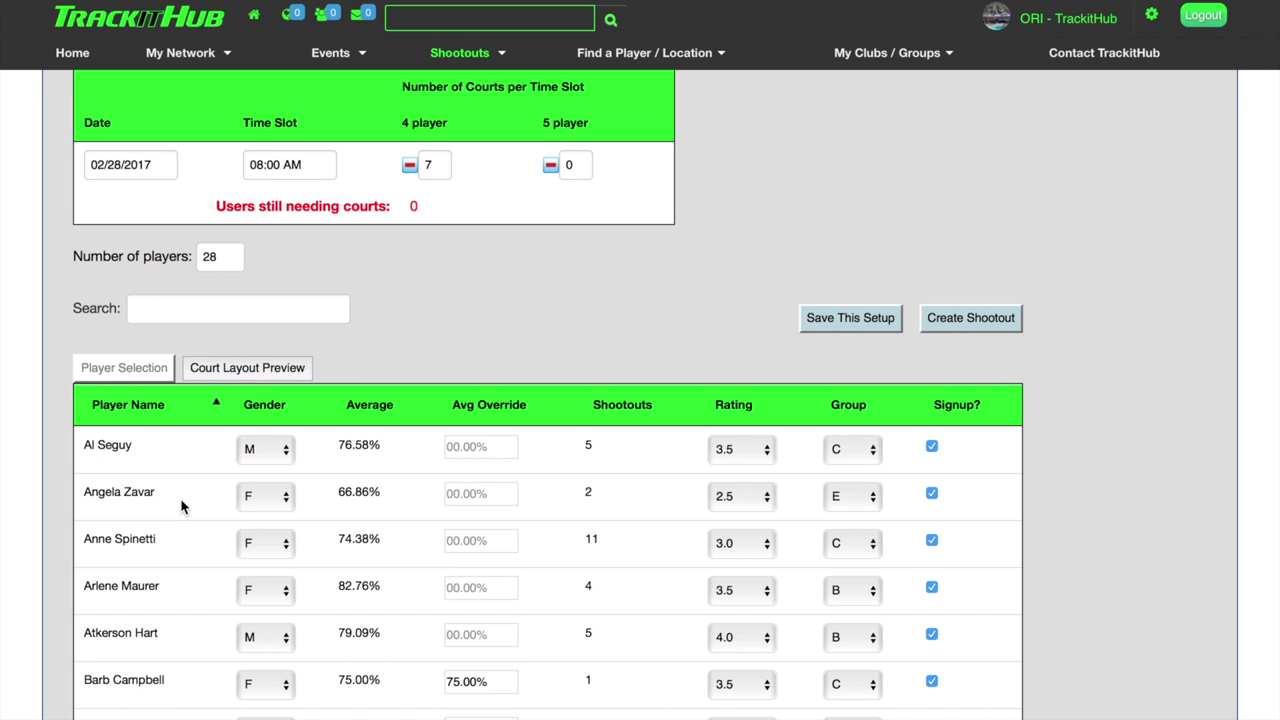
Uncheck the second player's signup and view the court layout preview for the remaining 27 players.
left_click(932, 496)
left_click(279, 369)
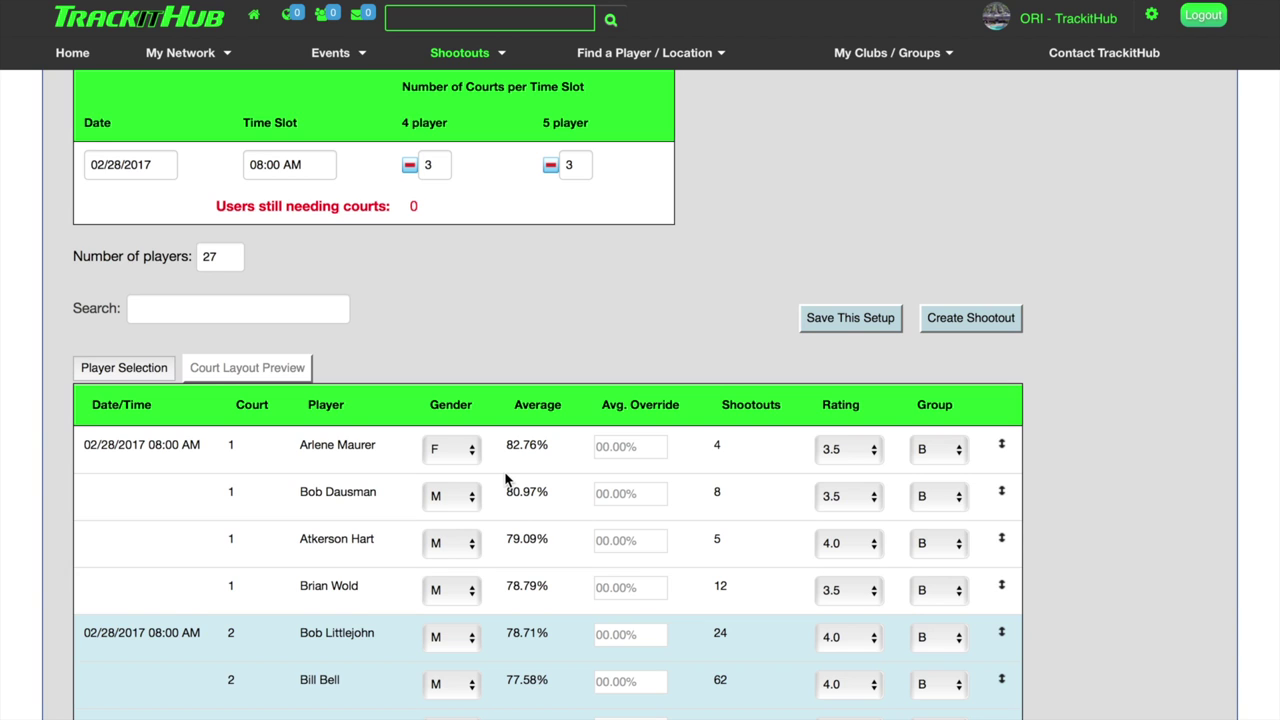
scroll(505, 480, "down", 5)
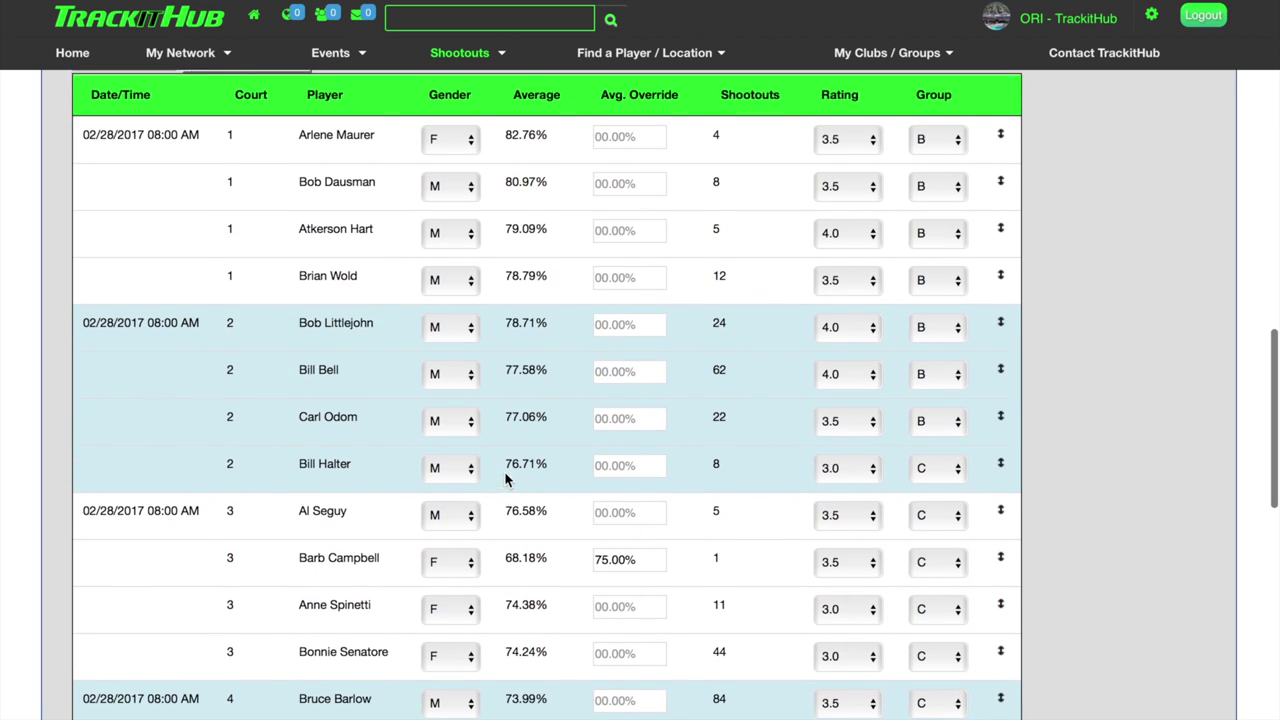
scroll(503, 514, "down", 5)
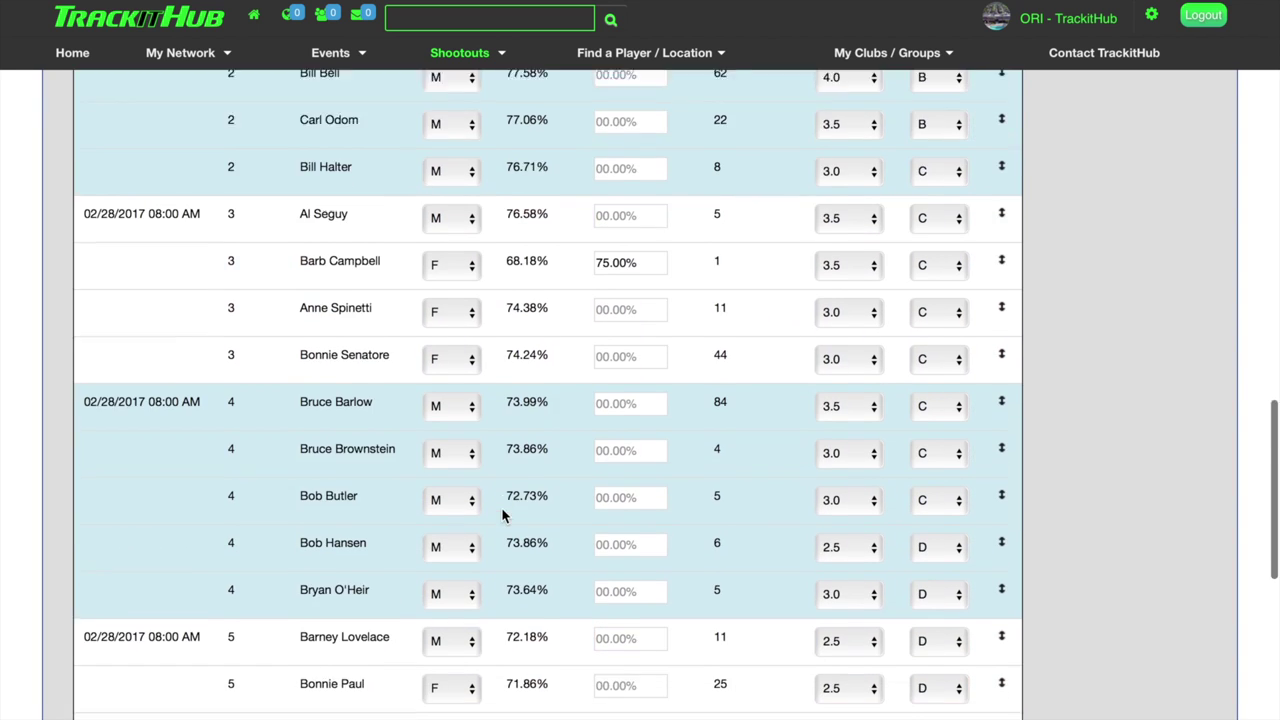
scroll(501, 515, "down", 5)
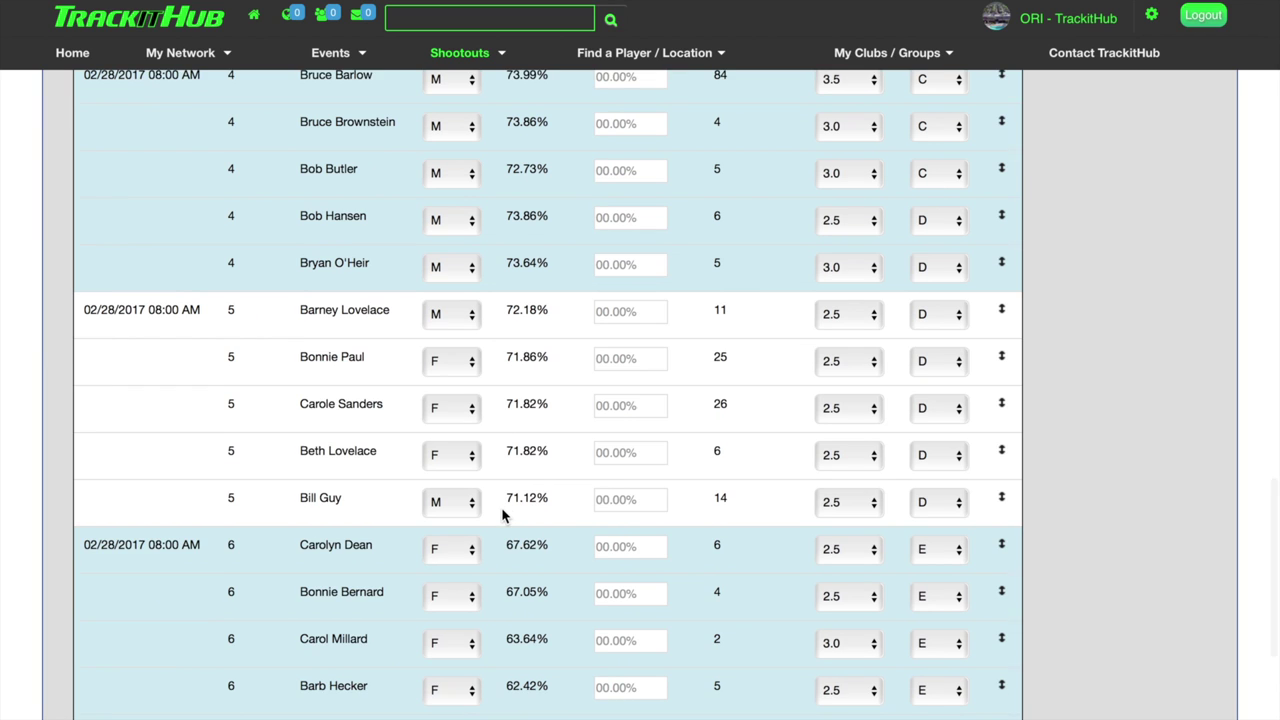
scroll(502, 515, "up", 7)
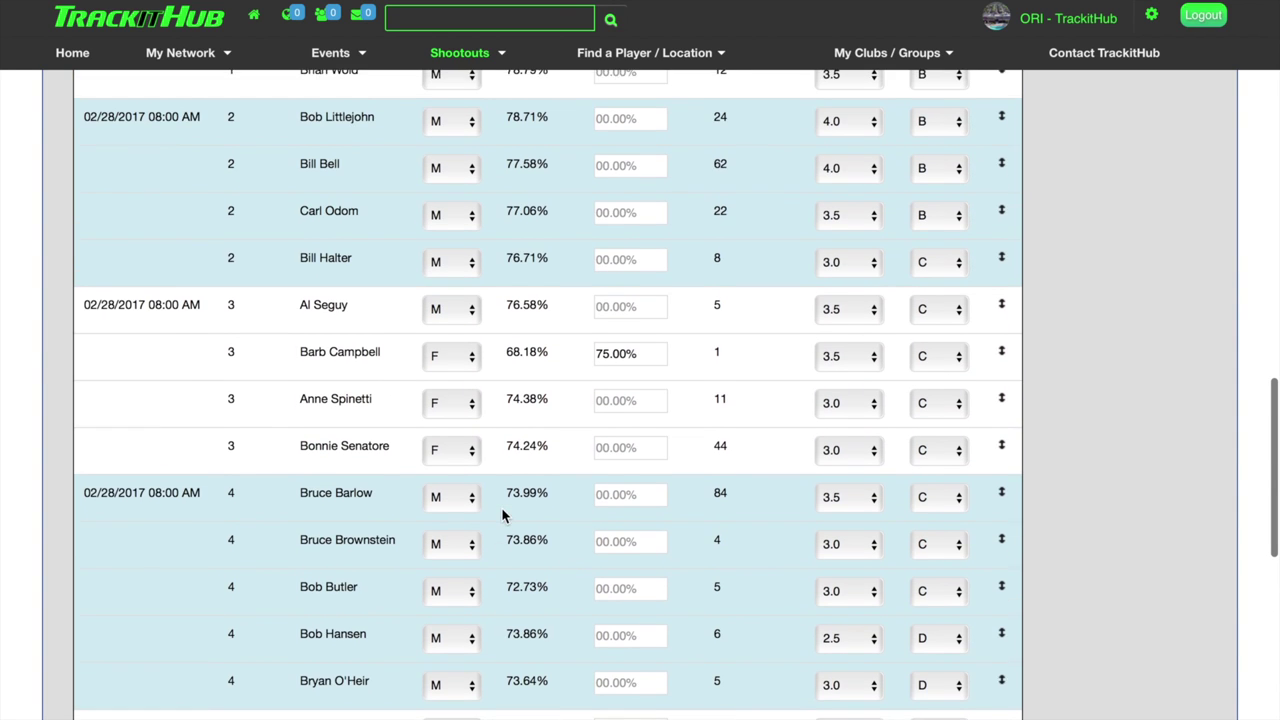
scroll(502, 515, "up", 4)
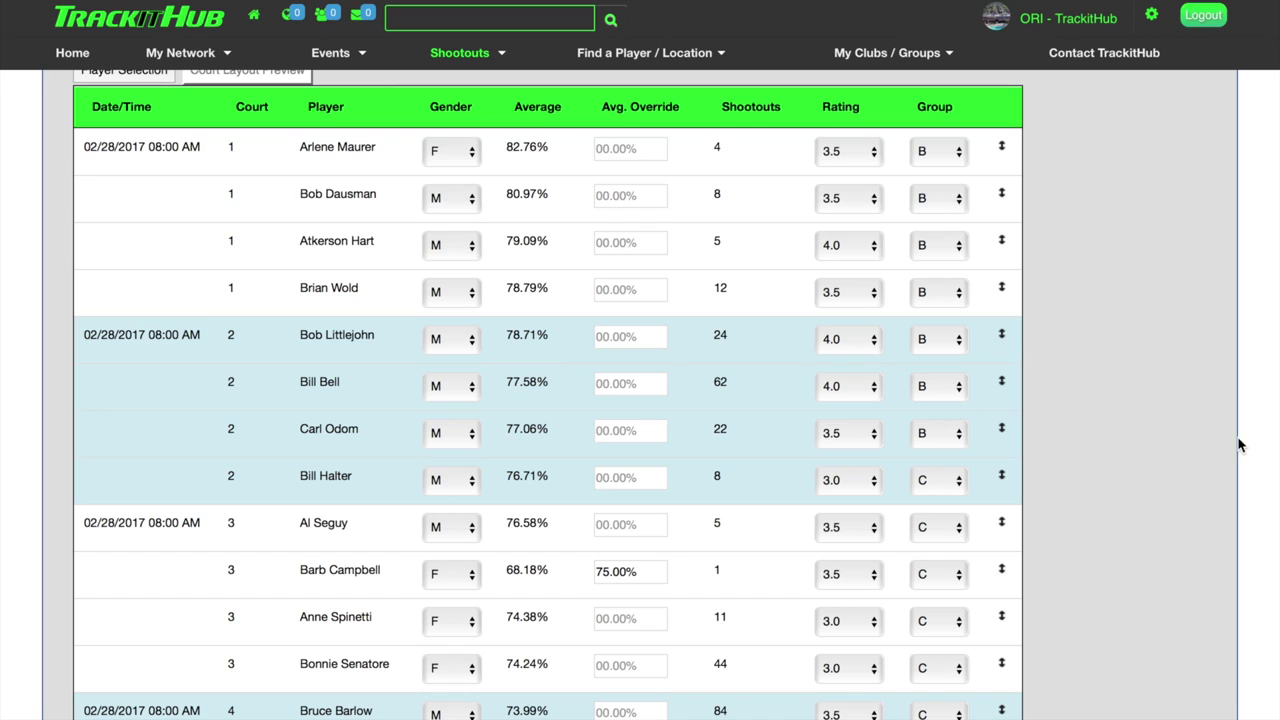
Move the first court-2 player into court 1 and give a court-2 player a 78.72% average override.
left_click(1003, 340)
left_click_drag(1003, 340, 1009, 288)
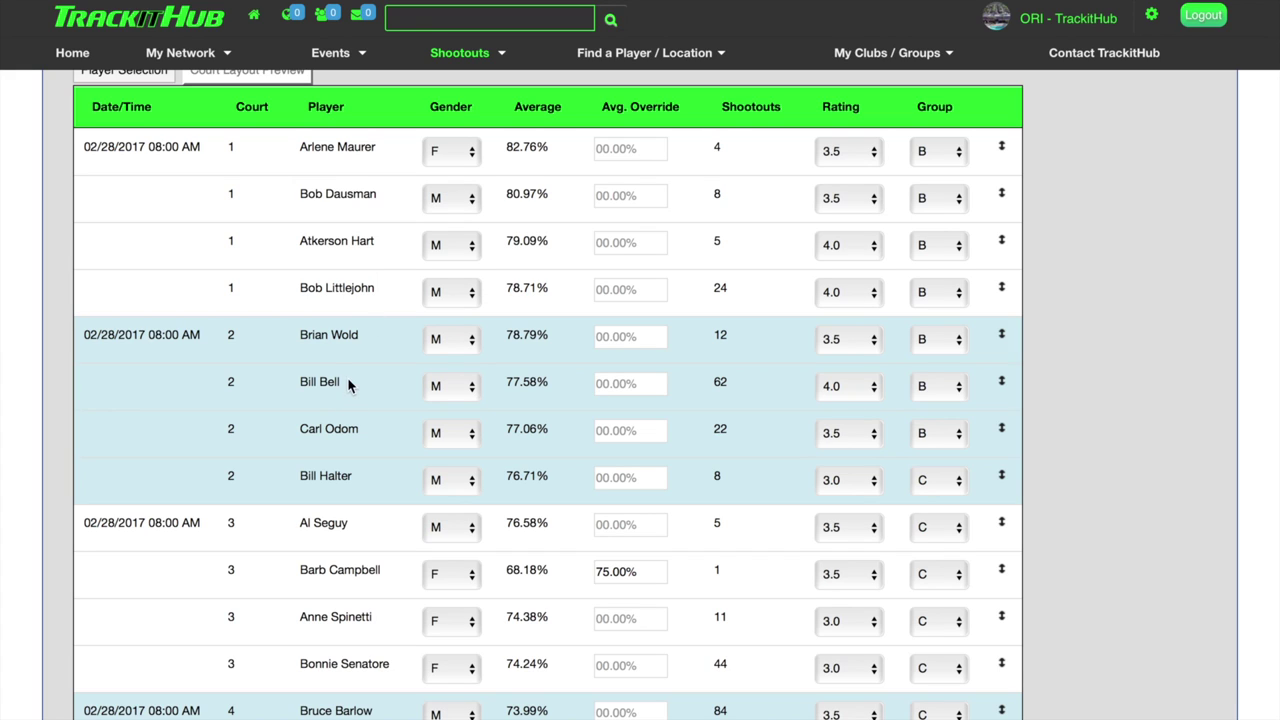
left_click(622, 384)
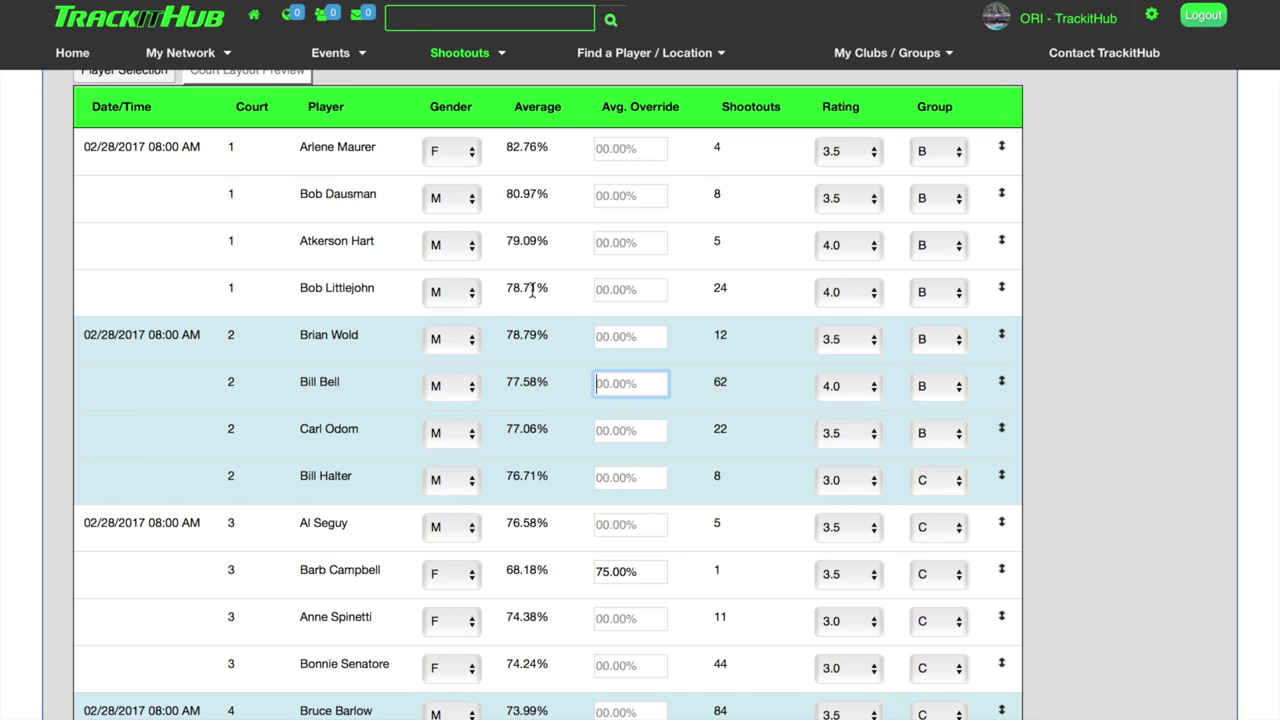
type("78.72")
key("Tab")
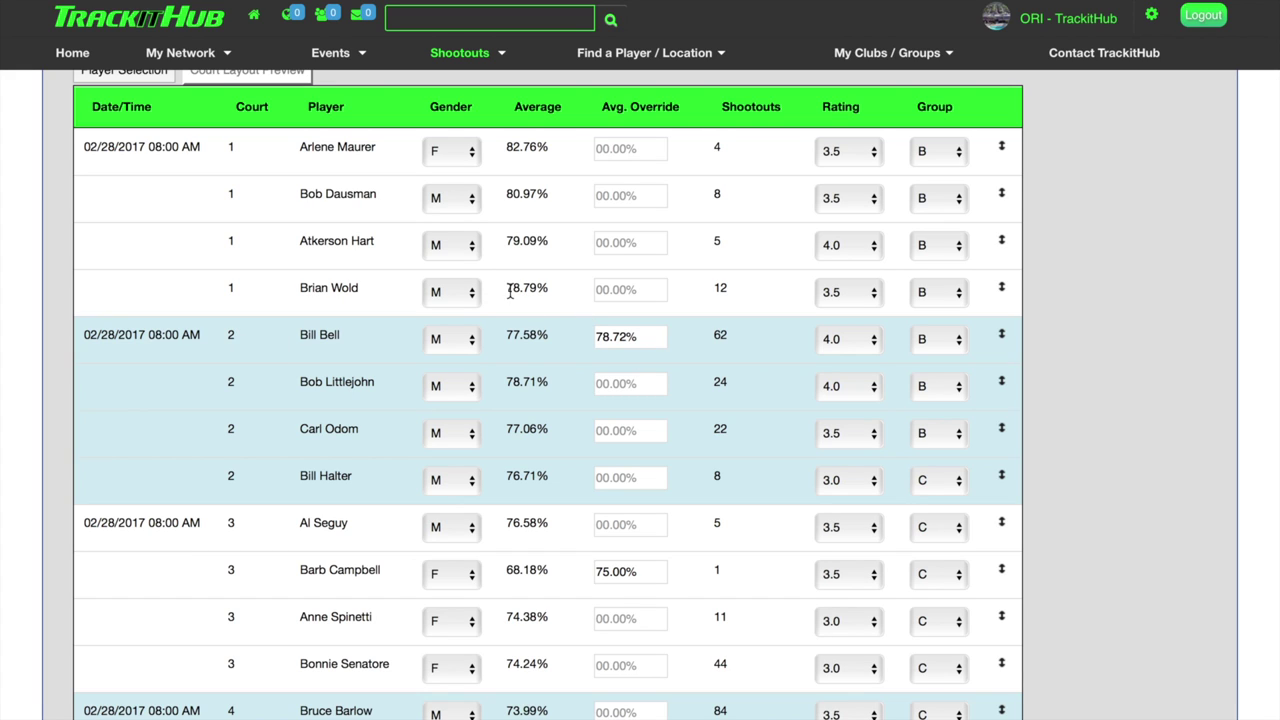
Change that player's average override from 78.72% to 78.80%.
left_click(626, 337)
key("BackSpace")
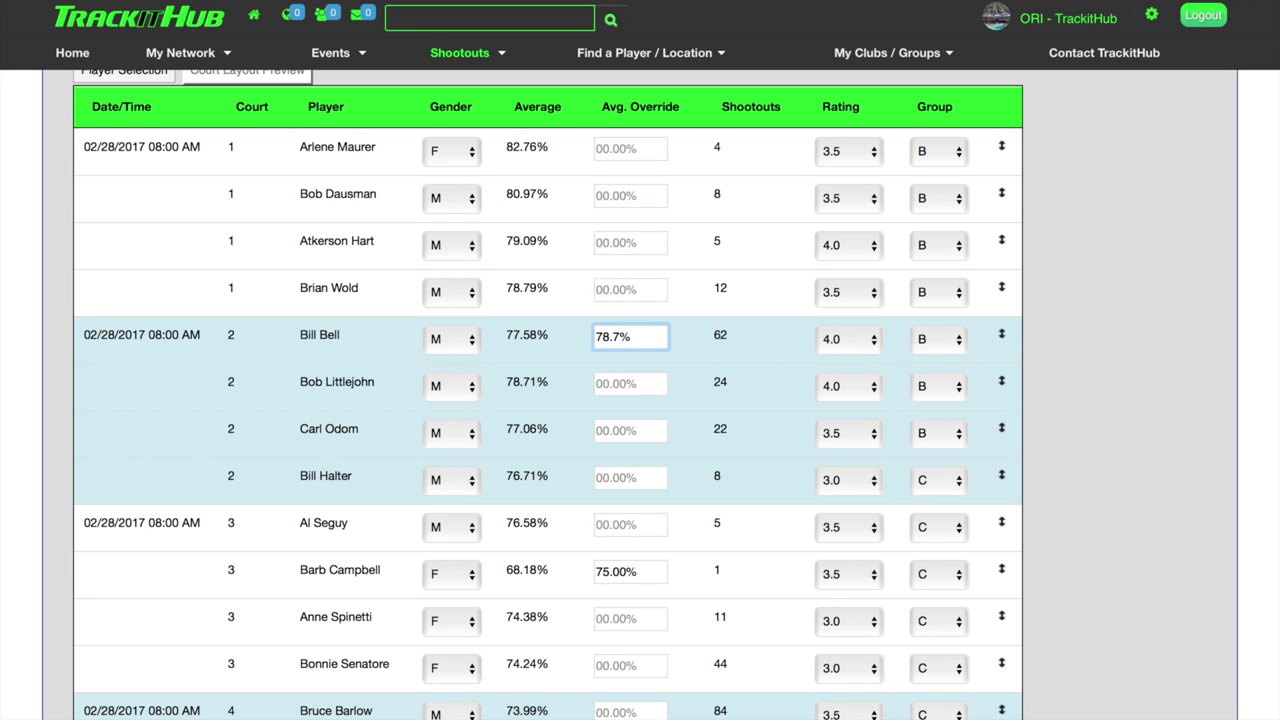
key("BackSpace")
type("80")
key("Tab")
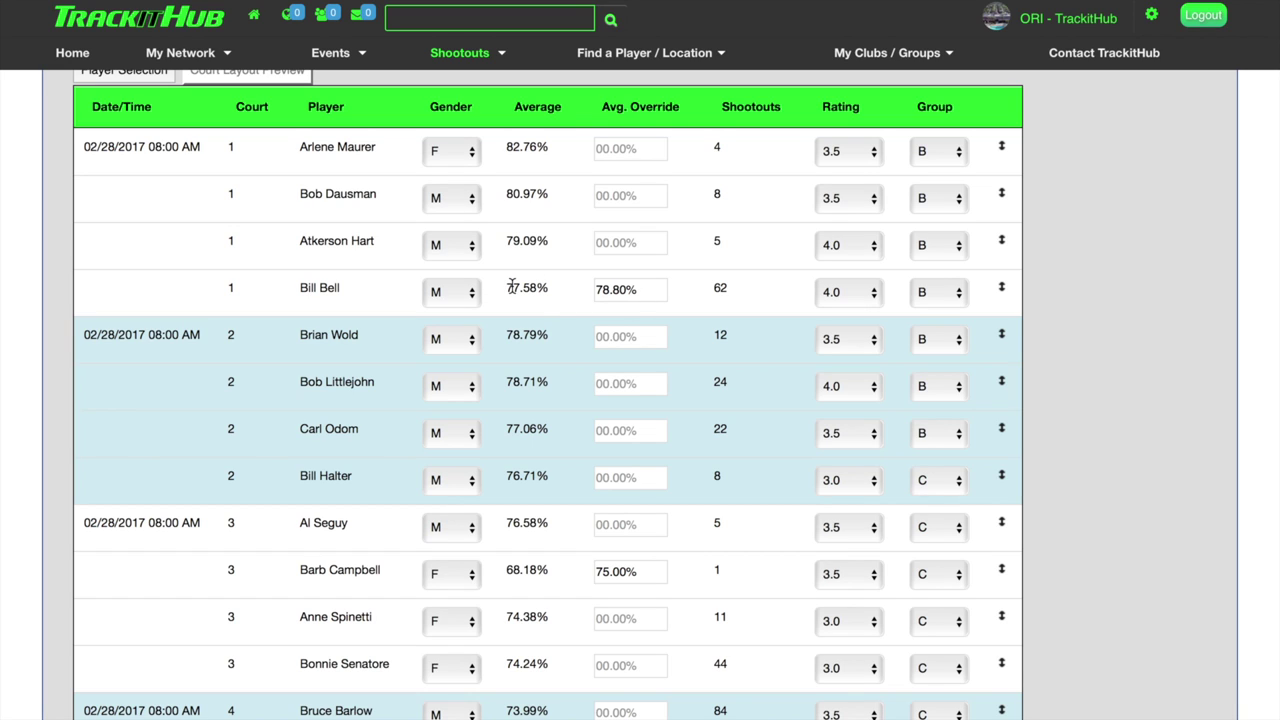
Delete the 78.80% average override, leaving the field blank.
left_click_drag(643, 291, 550, 297)
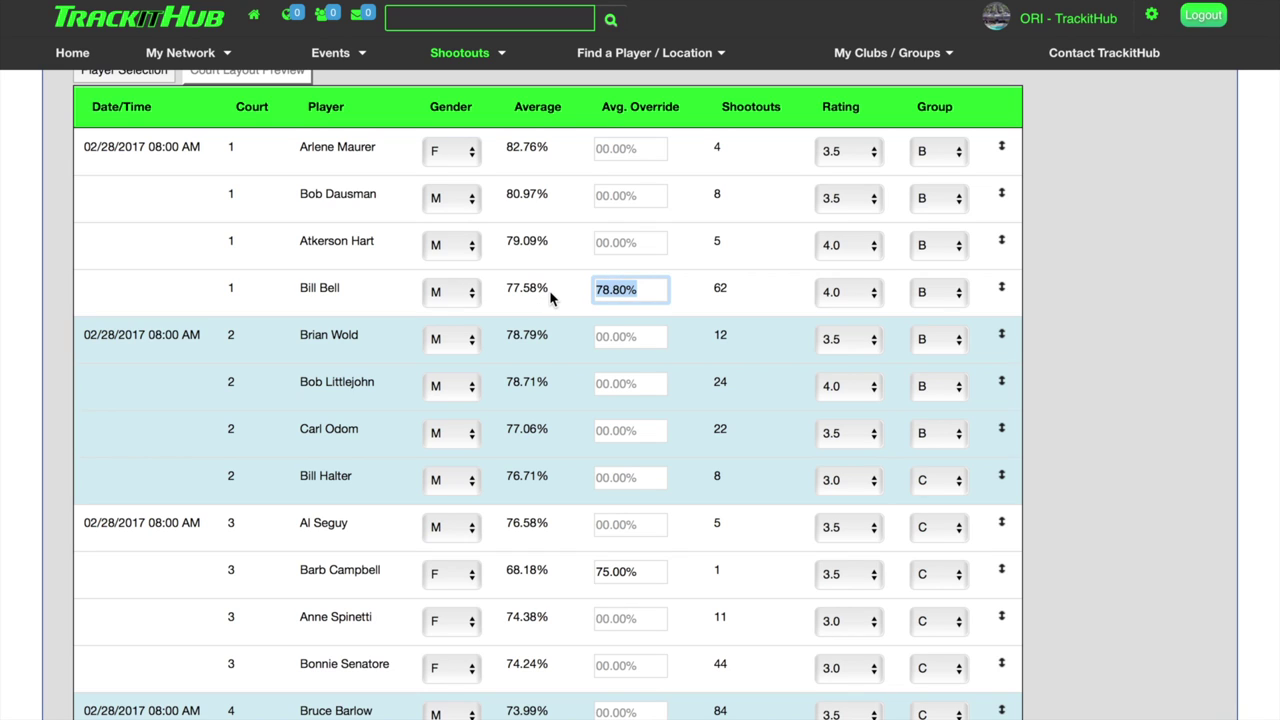
key("BackSpace")
key("Tab")
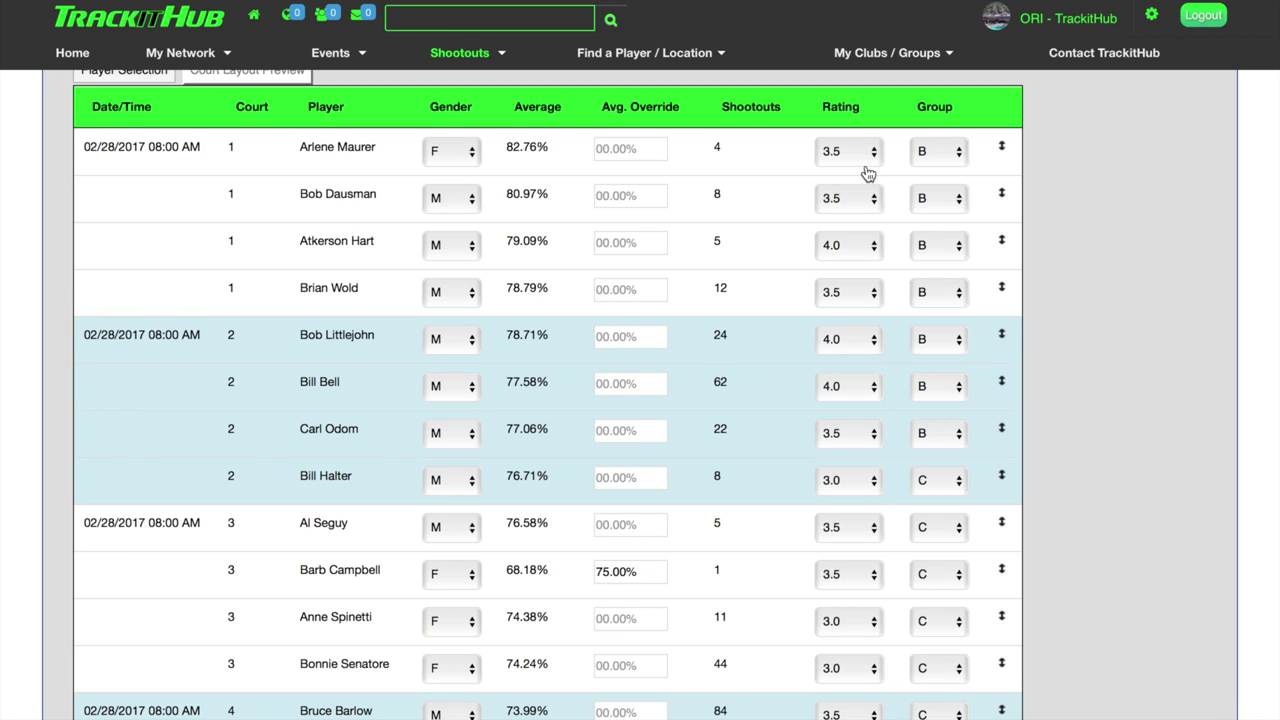
left_click(870, 197)
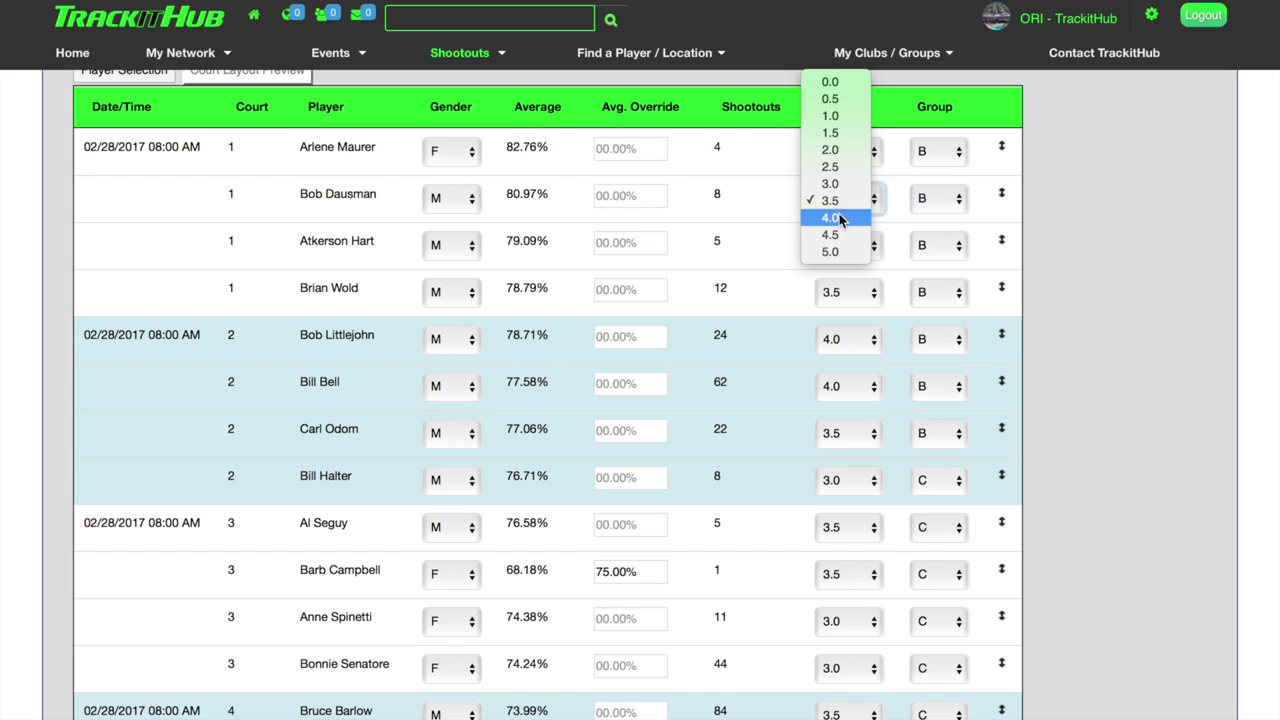
left_click(1080, 236)
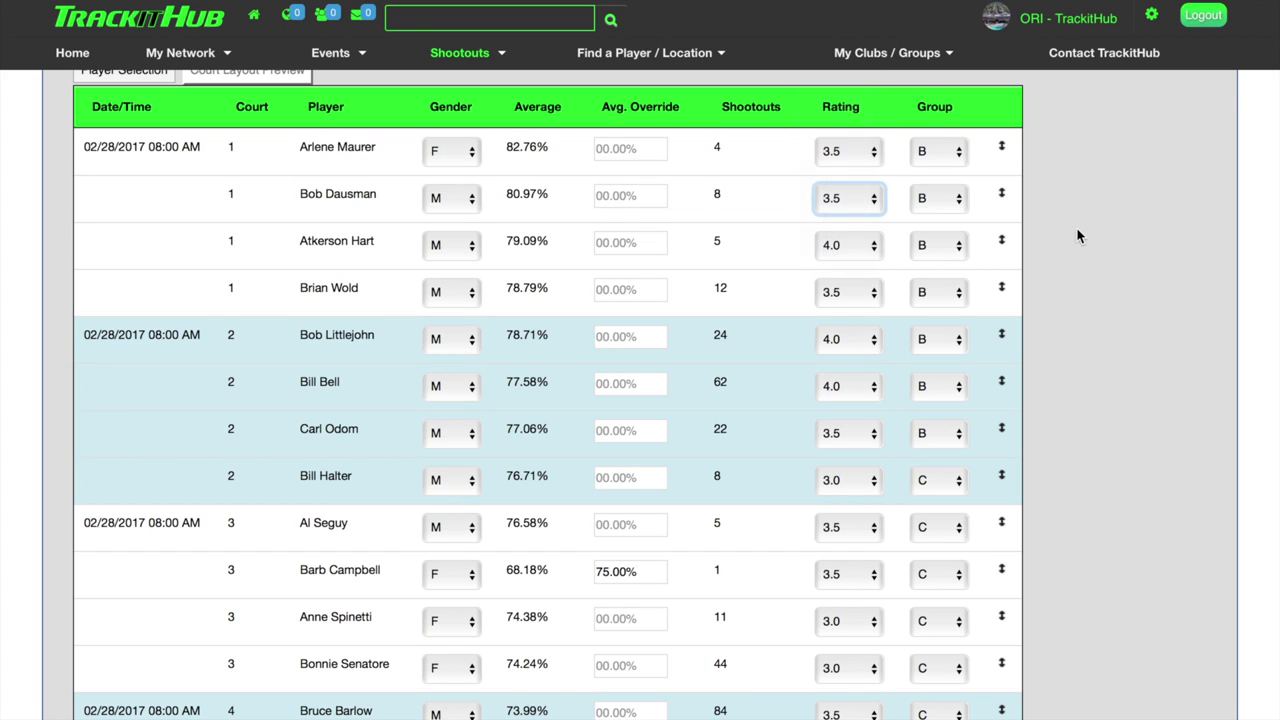
left_click(955, 203)
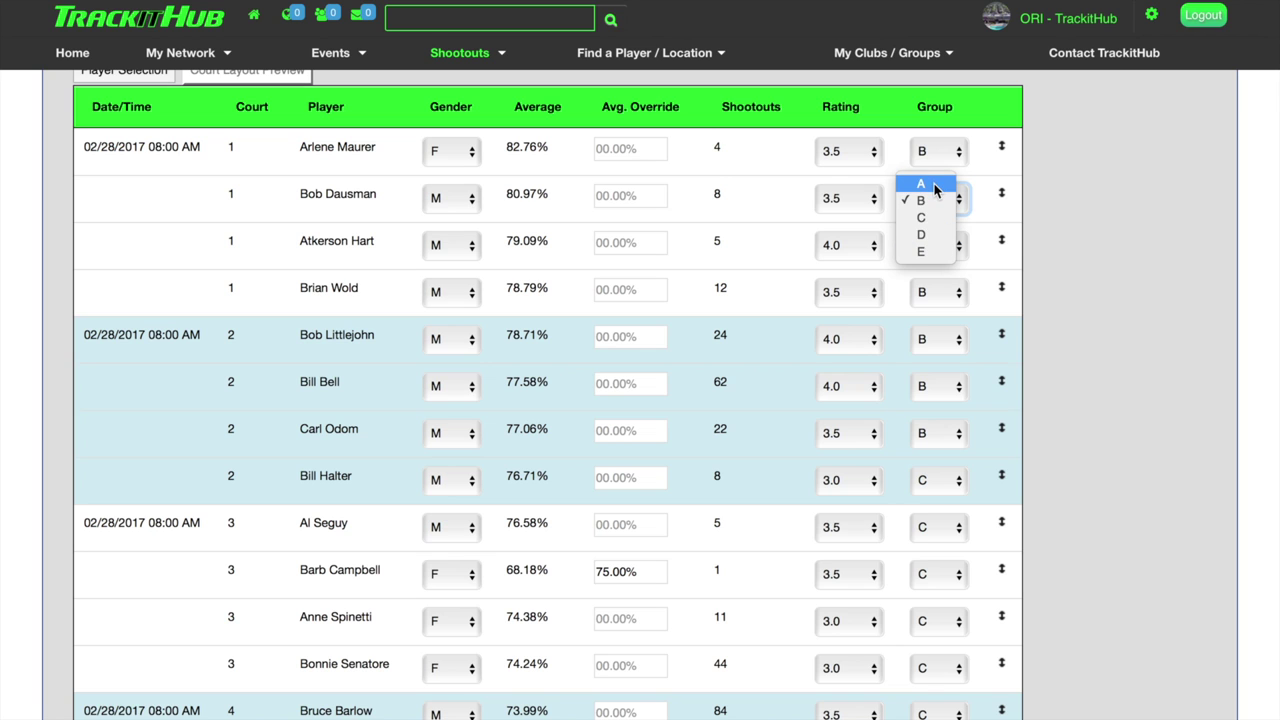
left_click(1123, 264)
scroll(622, 612, "down", 1)
scroll(622, 612, "down", 8)
scroll(620, 612, "up", 9)
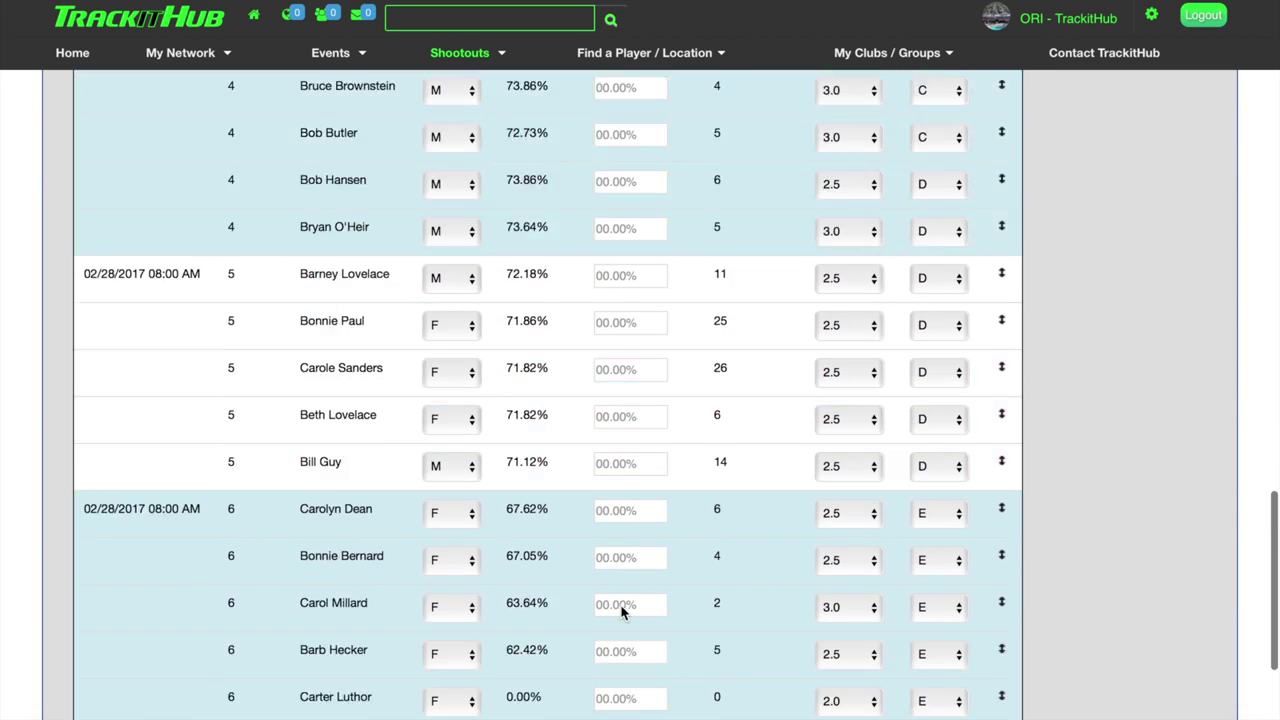
scroll(620, 612, "up", 3)
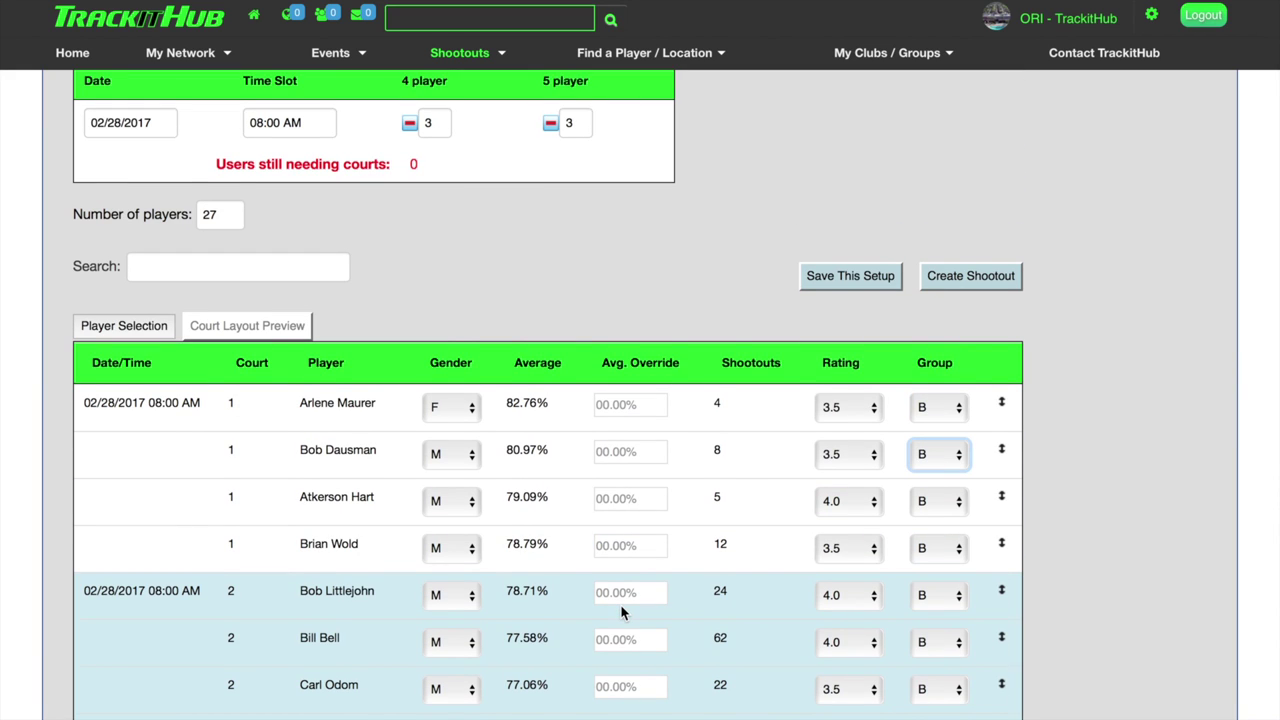
scroll(727, 325, "up", 1)
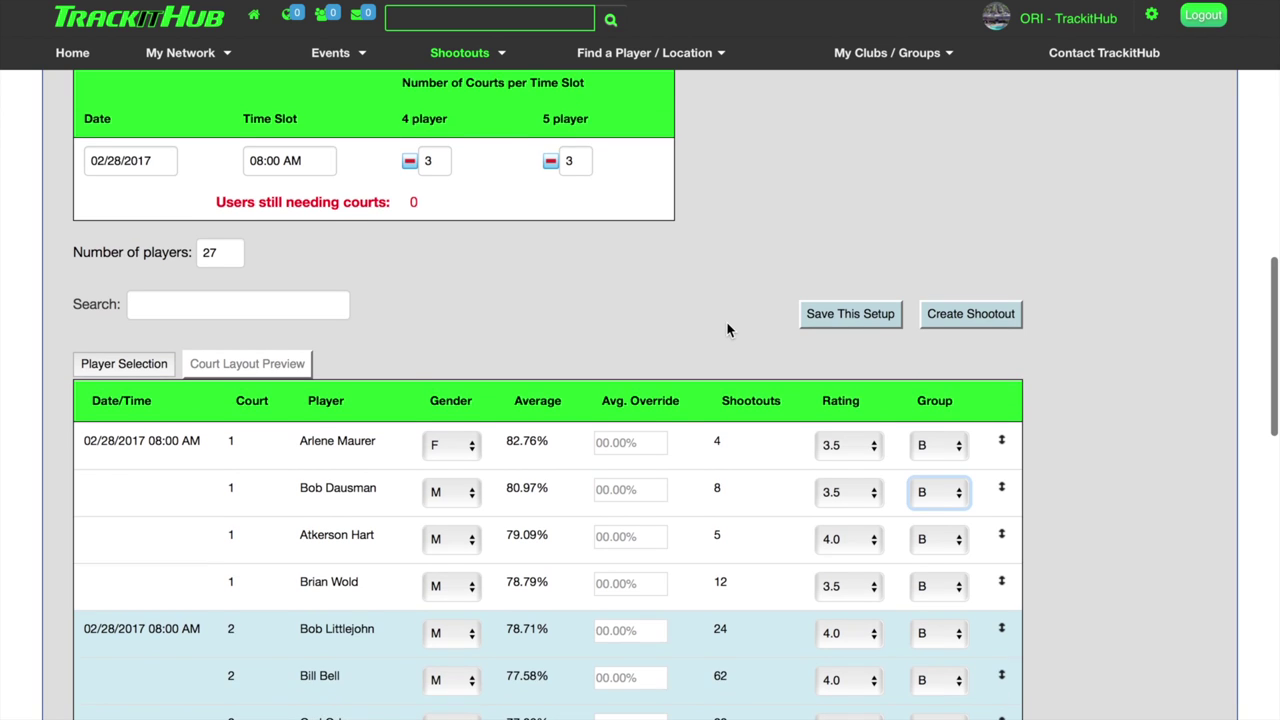
Save this 27-player court setup, confirm the save, and return to the top of the form.
left_click(841, 314)
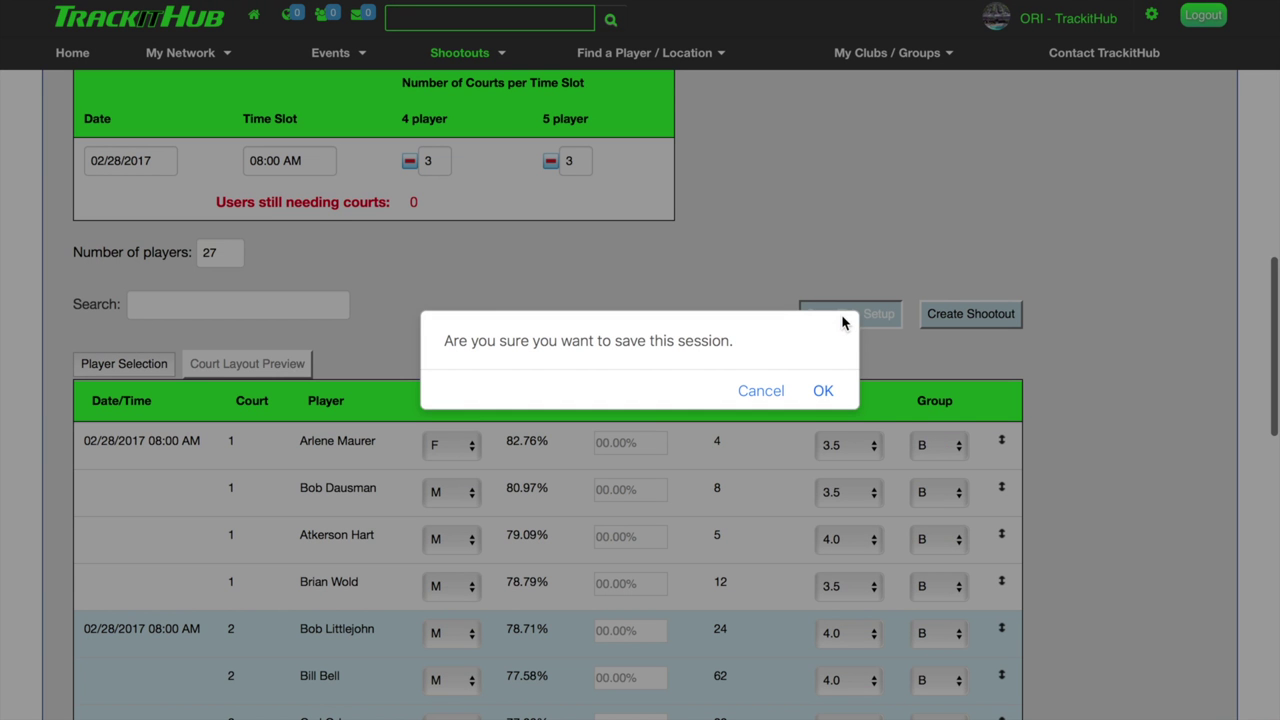
left_click(823, 391)
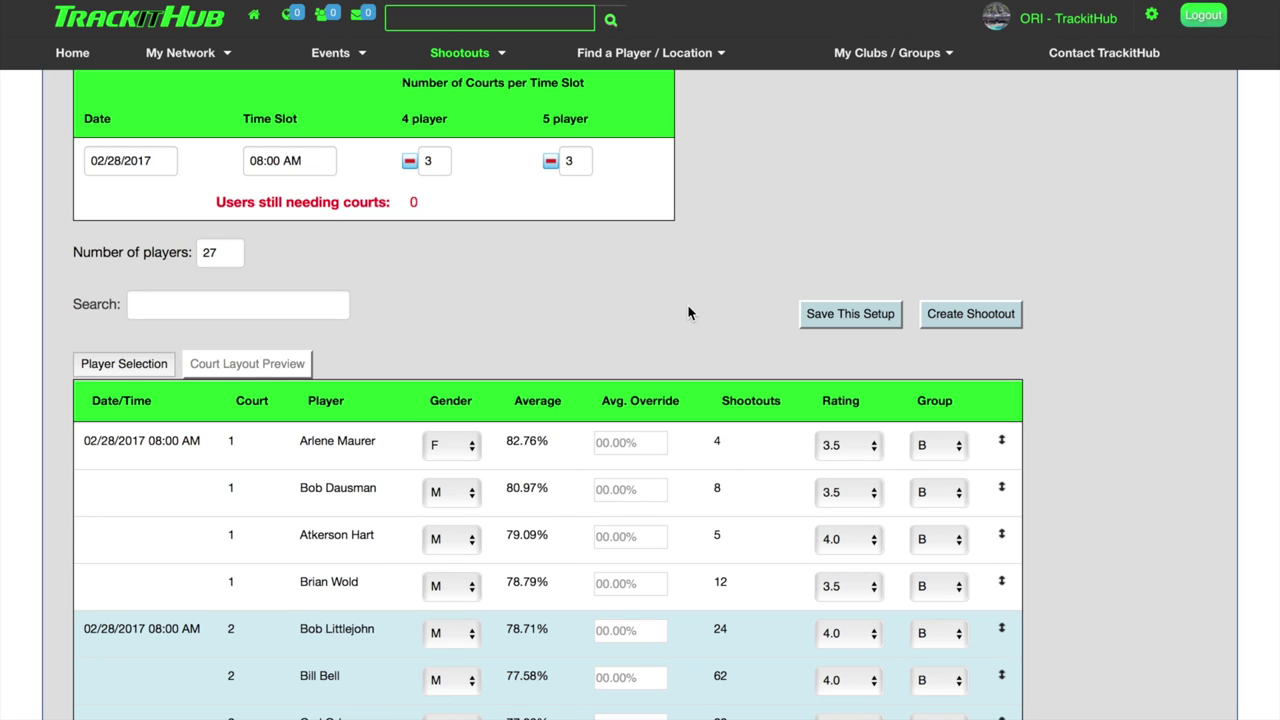
scroll(688, 313, "up", 1)
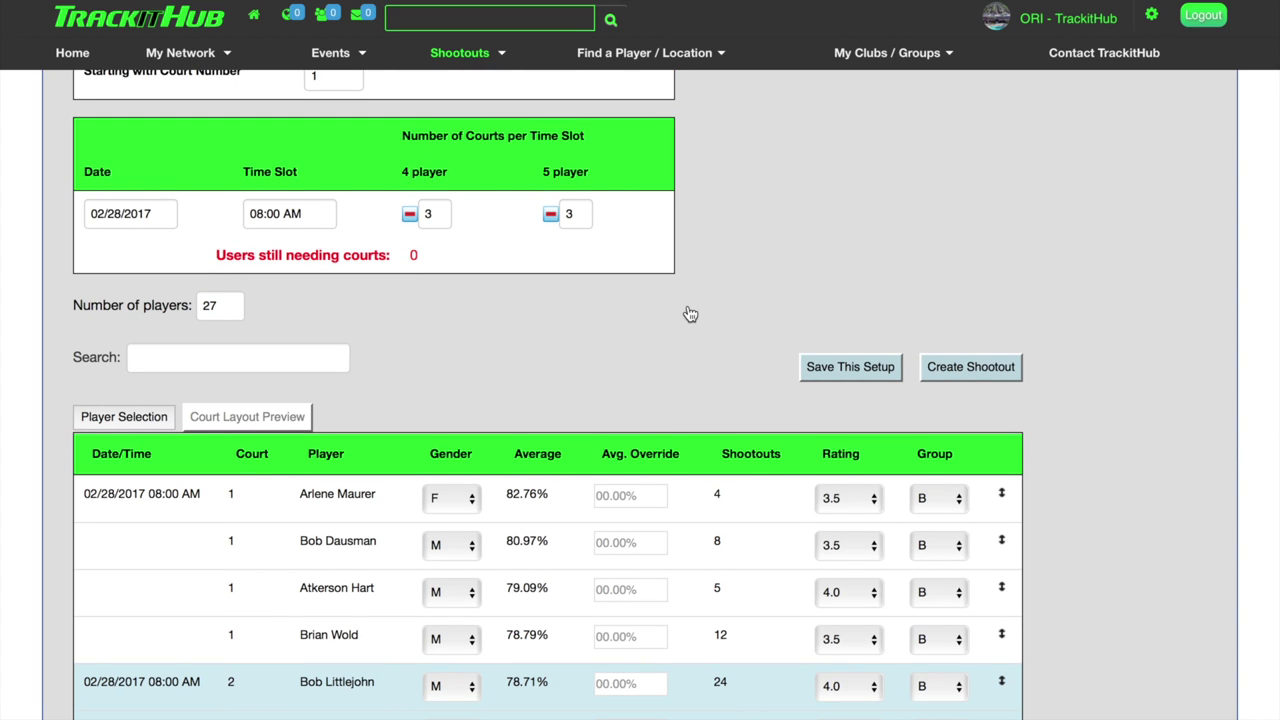
scroll(690, 314, "up", 1)
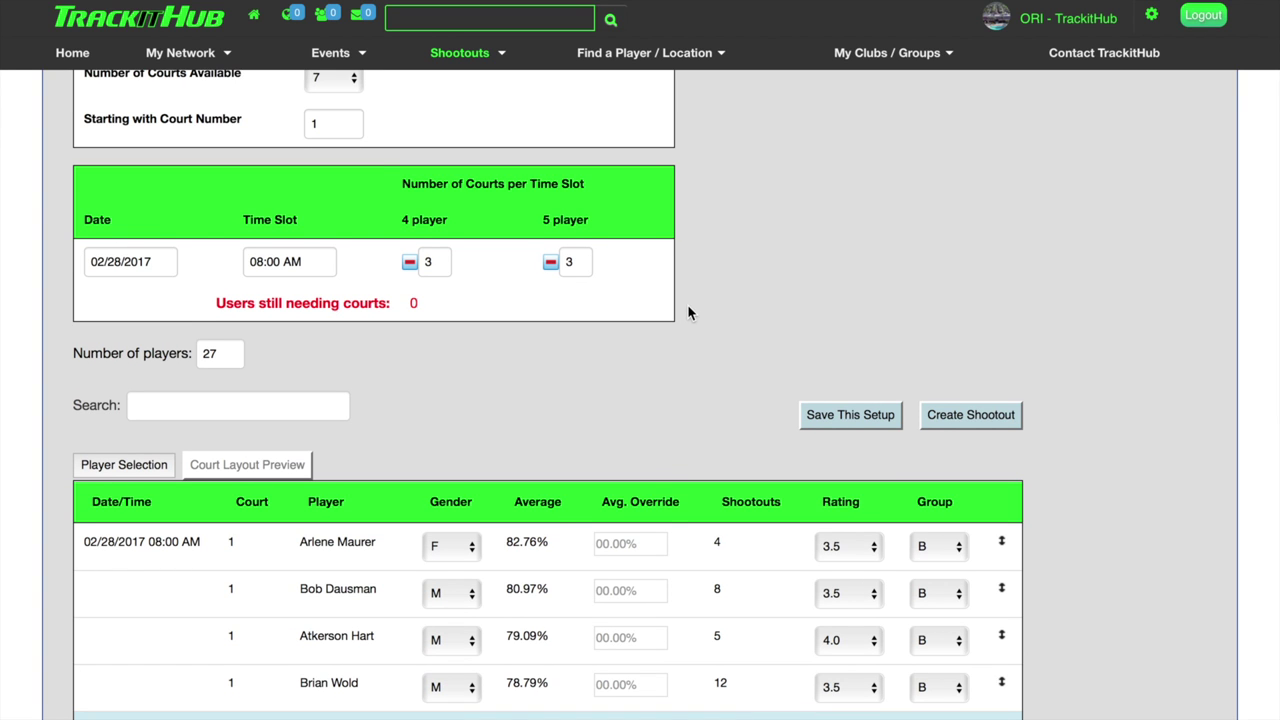
scroll(687, 304, "up", 10)
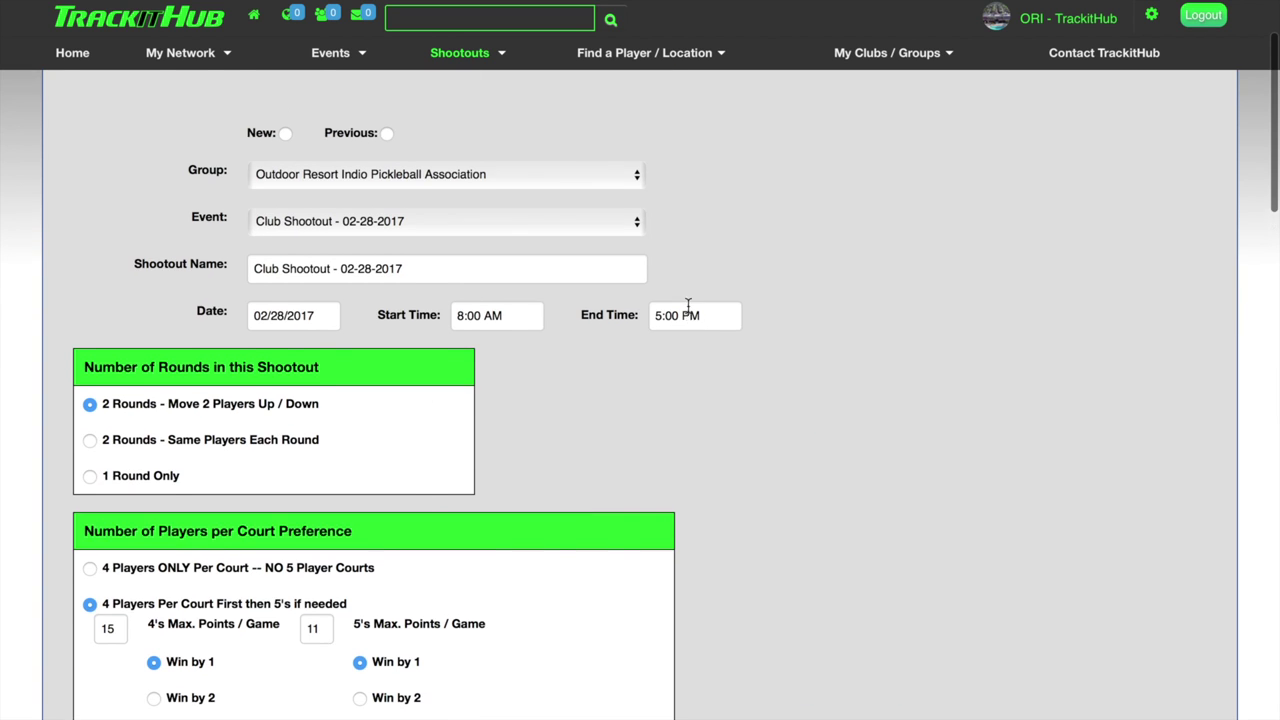
Choose the previously saved setup 'Club Shootout - 02-28-2017'.
scroll(688, 304, "up", 1)
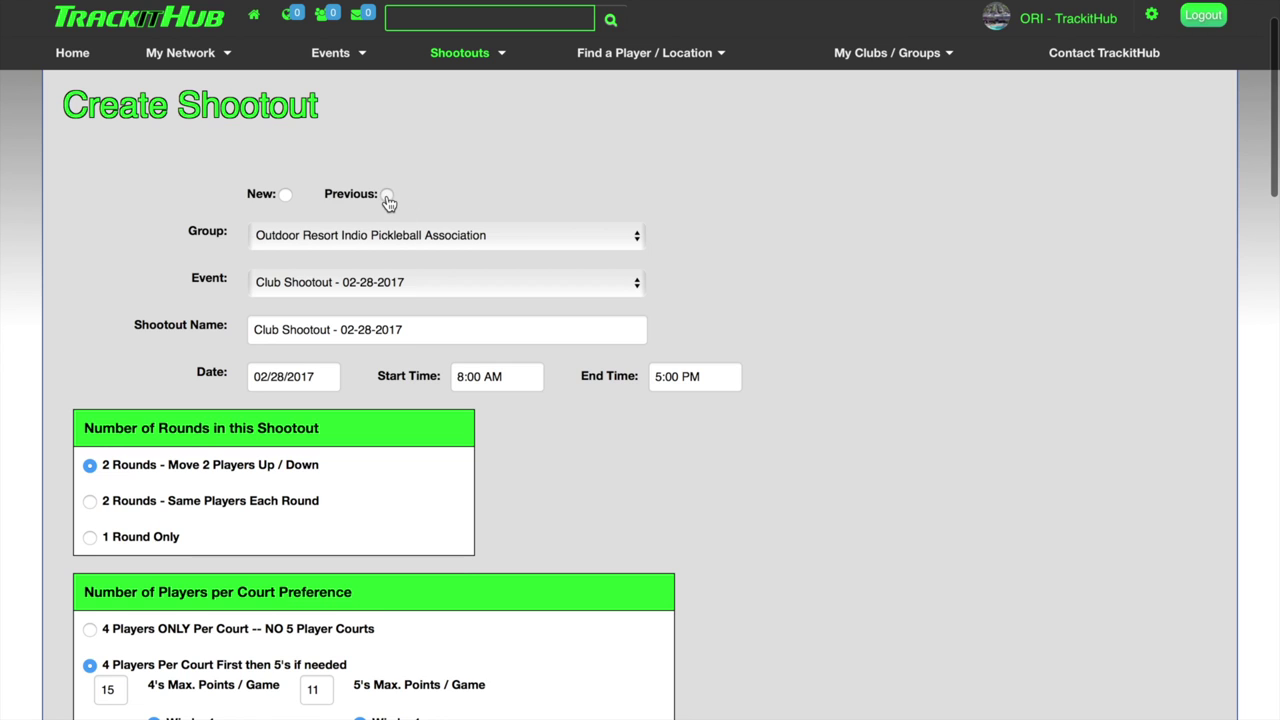
left_click(387, 196)
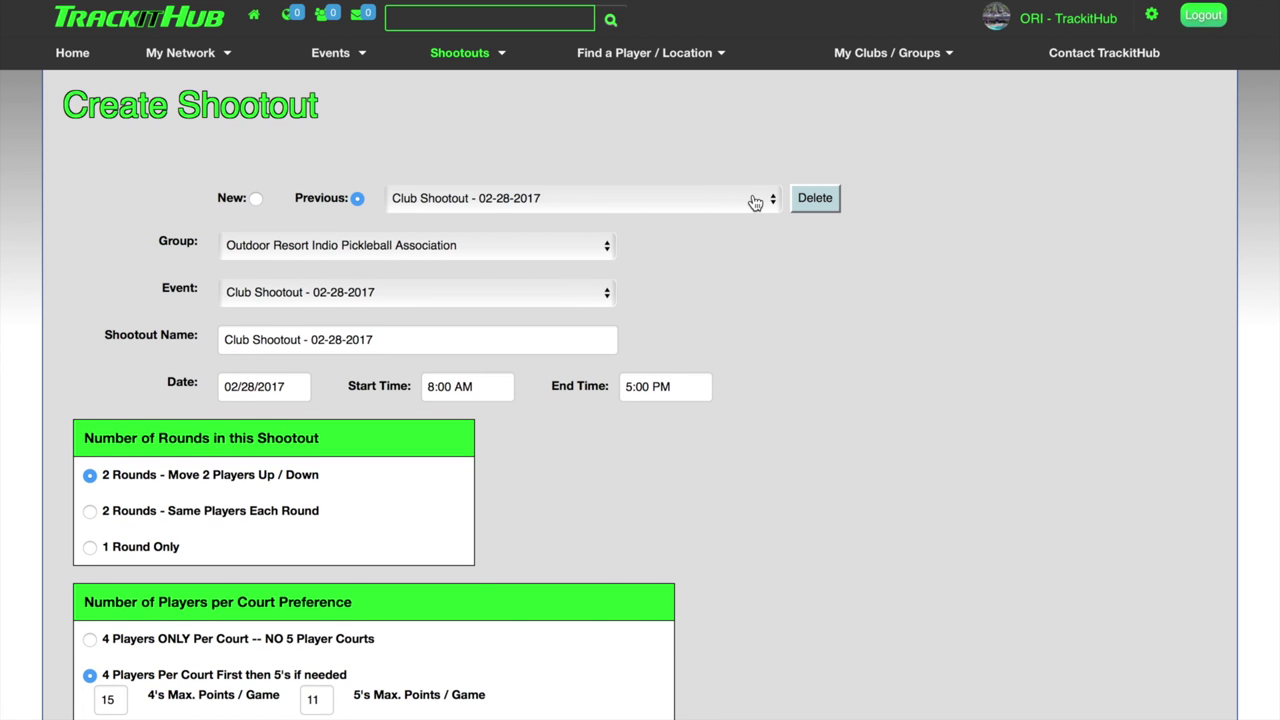
left_click(755, 203)
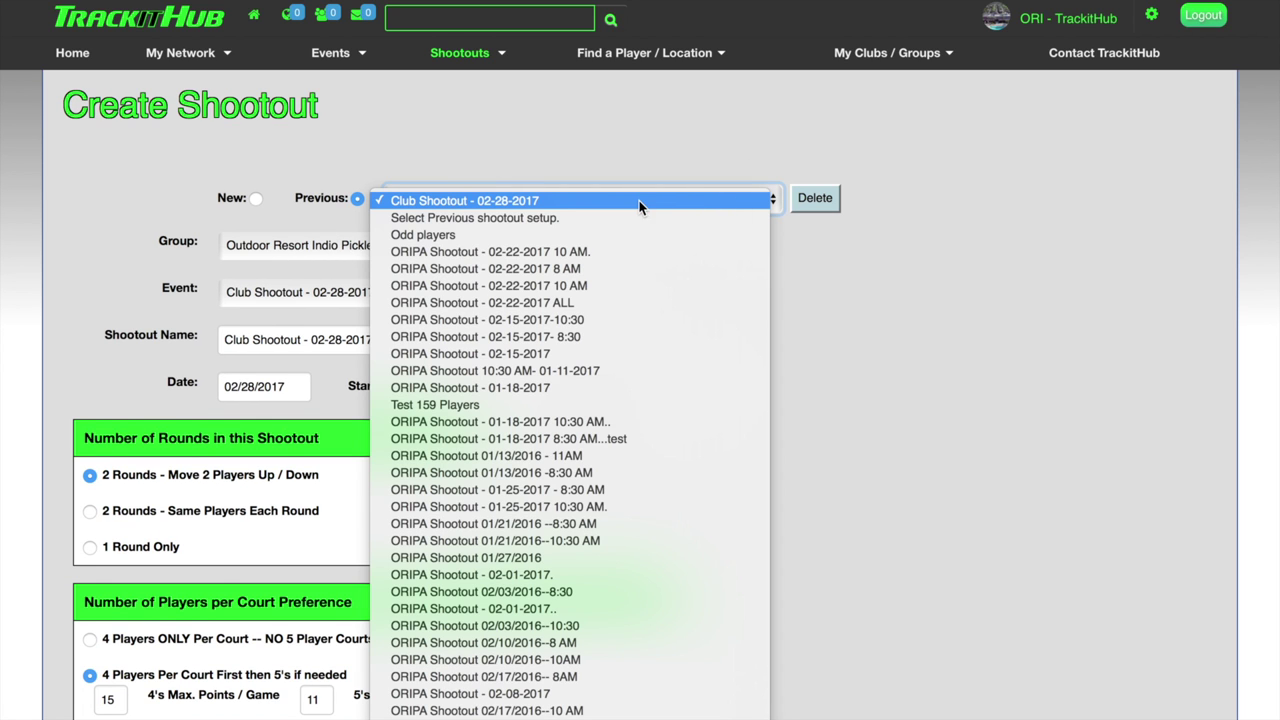
left_click(858, 285)
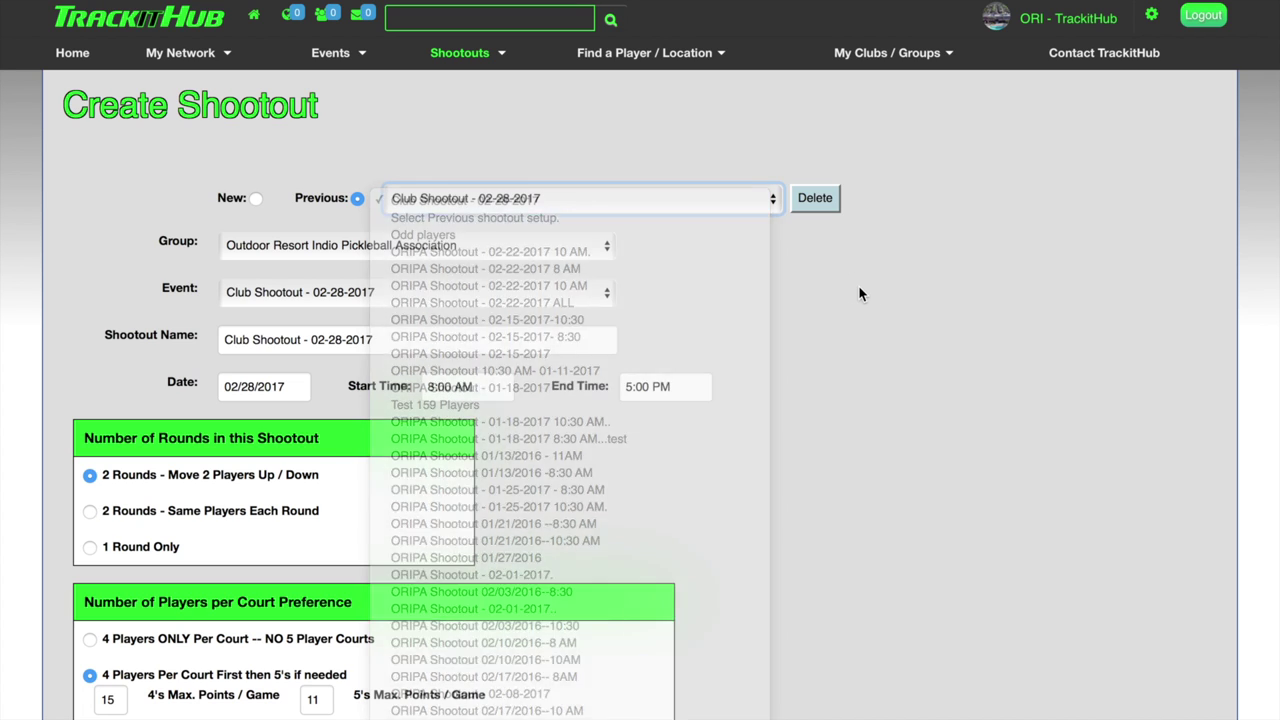
Create the shootout from the 'Club Shootout - 02-28-2017' setup.
scroll(668, 308, "down", 3)
scroll(668, 308, "down", 6)
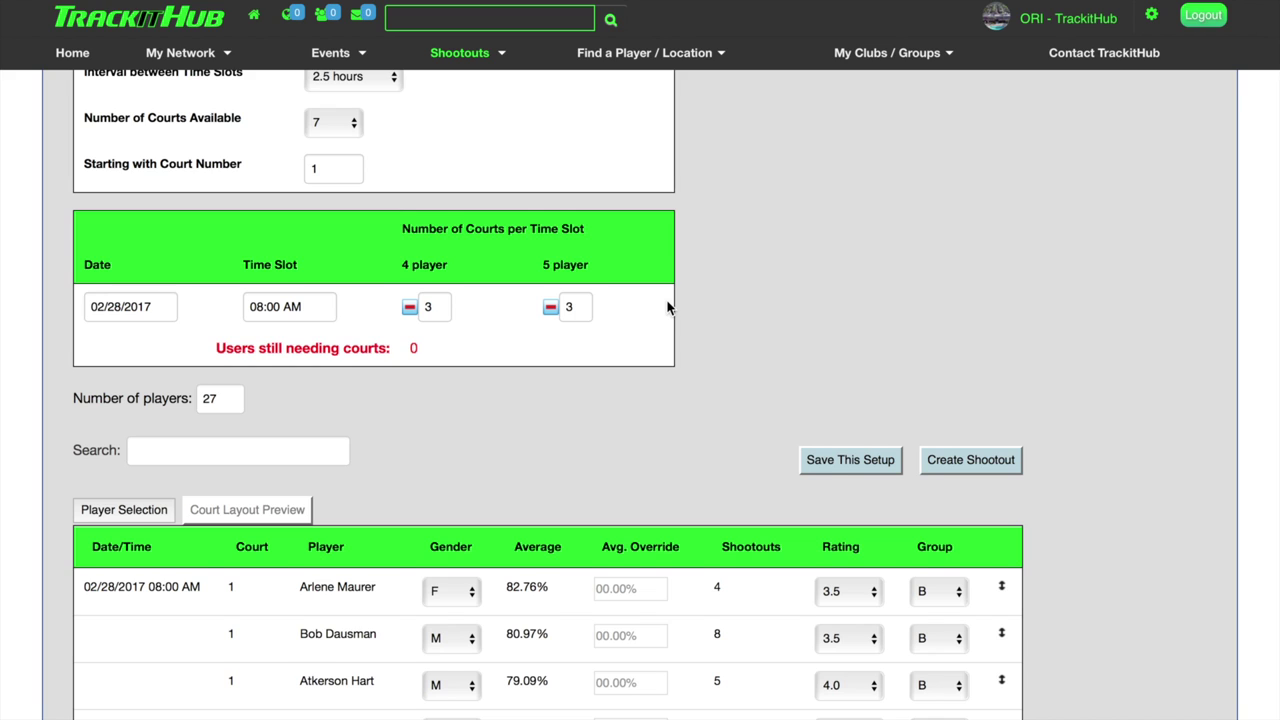
scroll(668, 308, "down", 2)
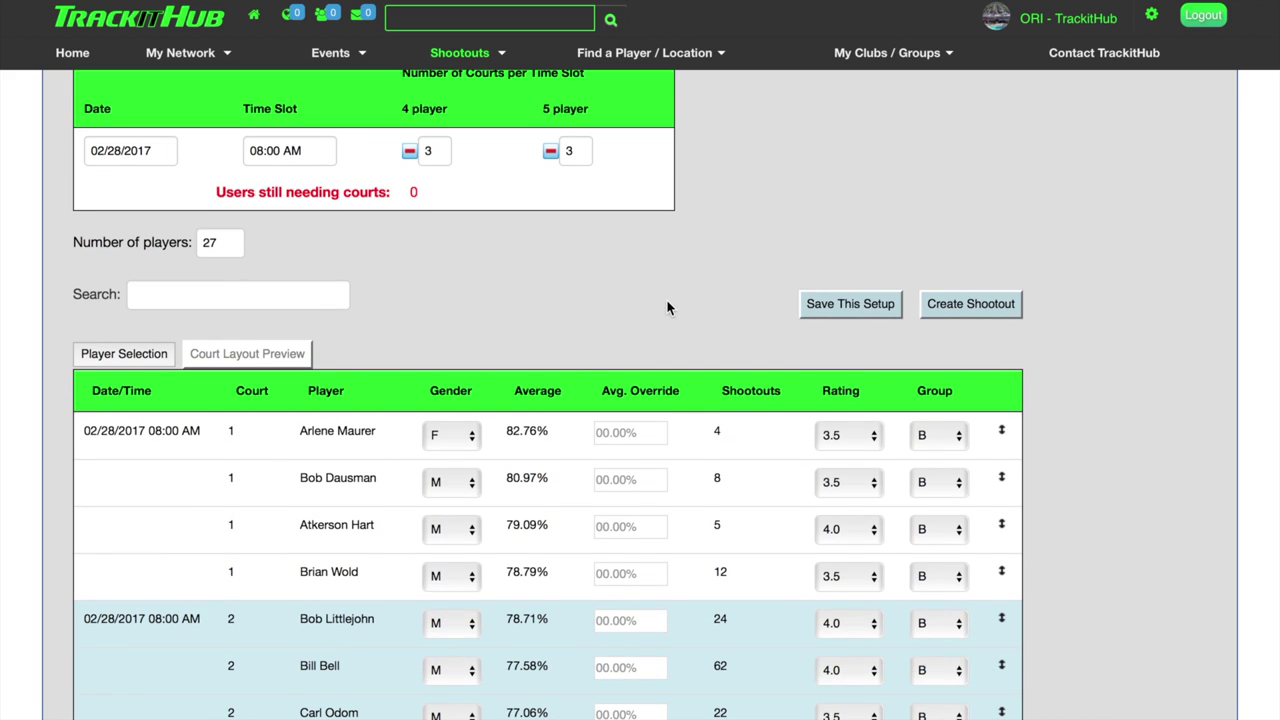
left_click(988, 310)
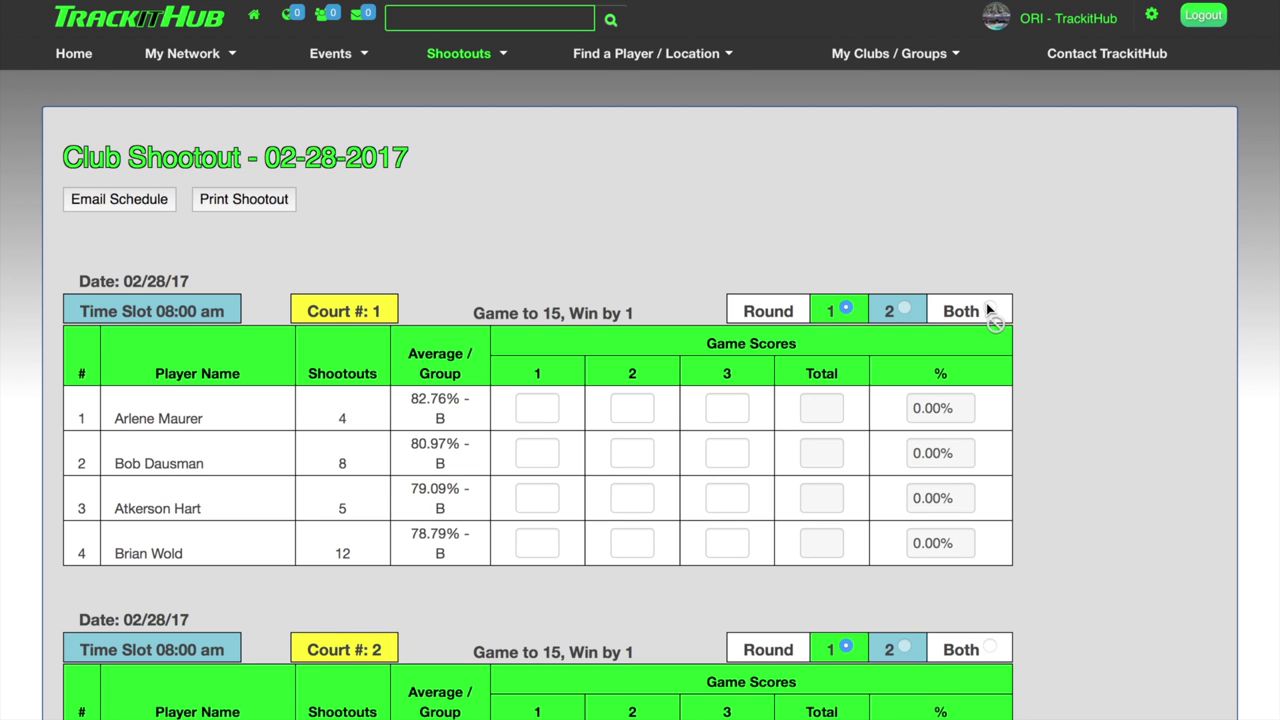
Scroll through the new scorecard's blank court score tables and back up.
scroll(491, 490, "down", 5)
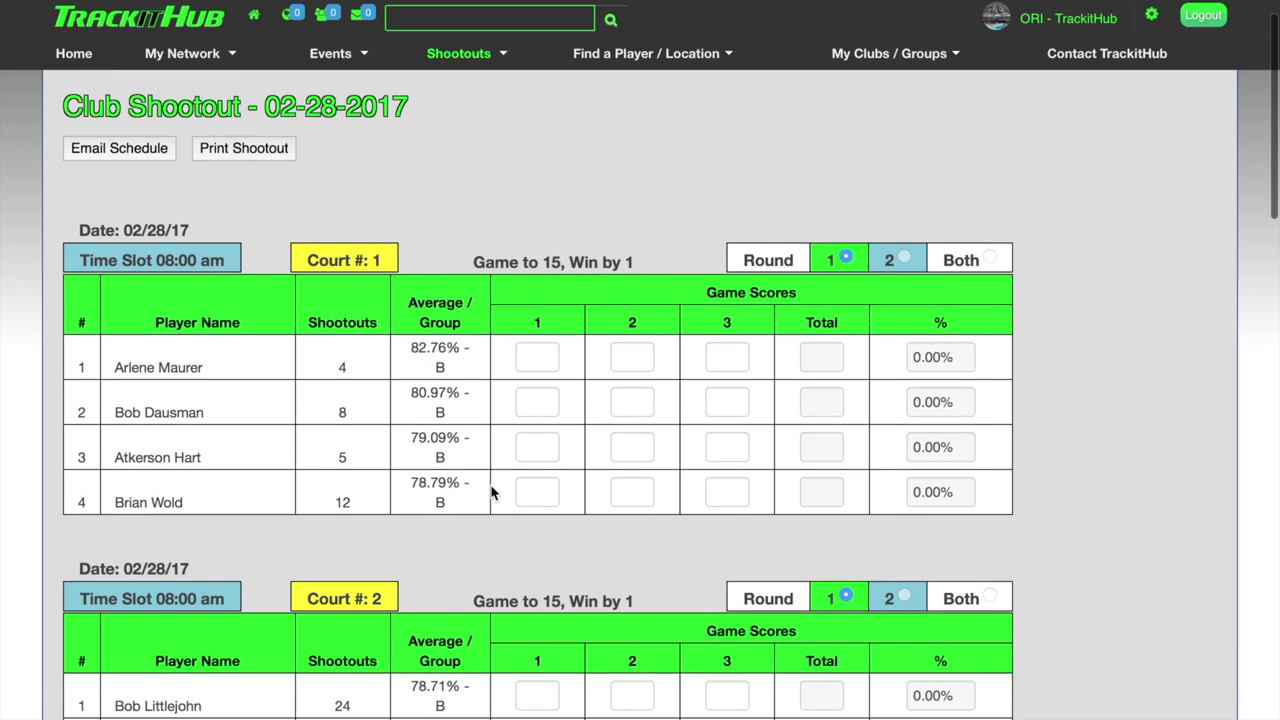
scroll(491, 490, "down", 1)
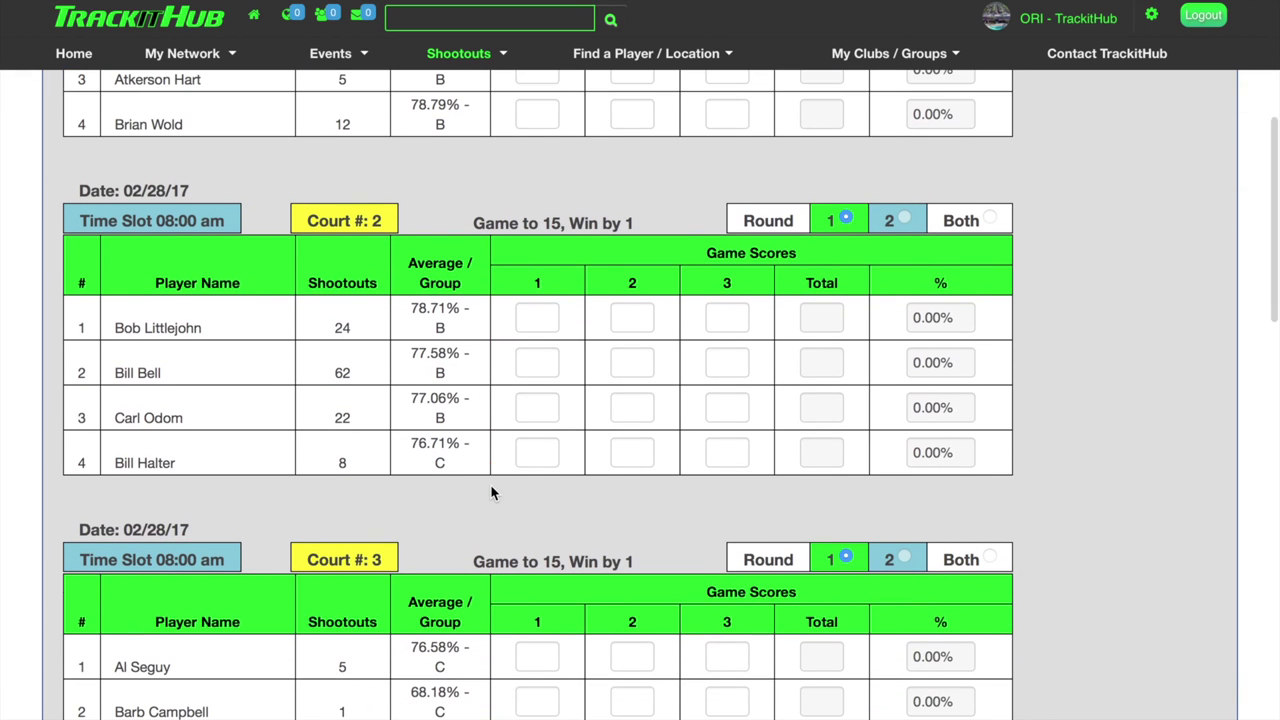
scroll(443, 457, "down", 2)
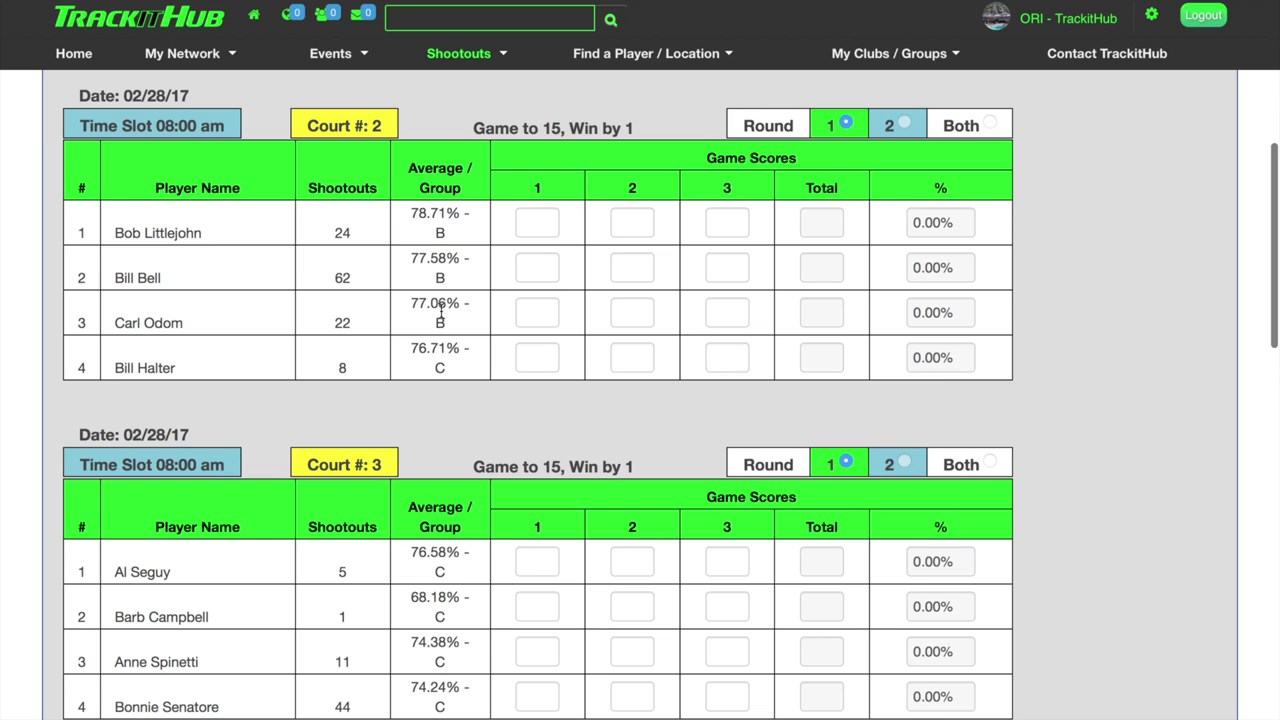
scroll(440, 312, "down", 4)
scroll(440, 312, "down", 3)
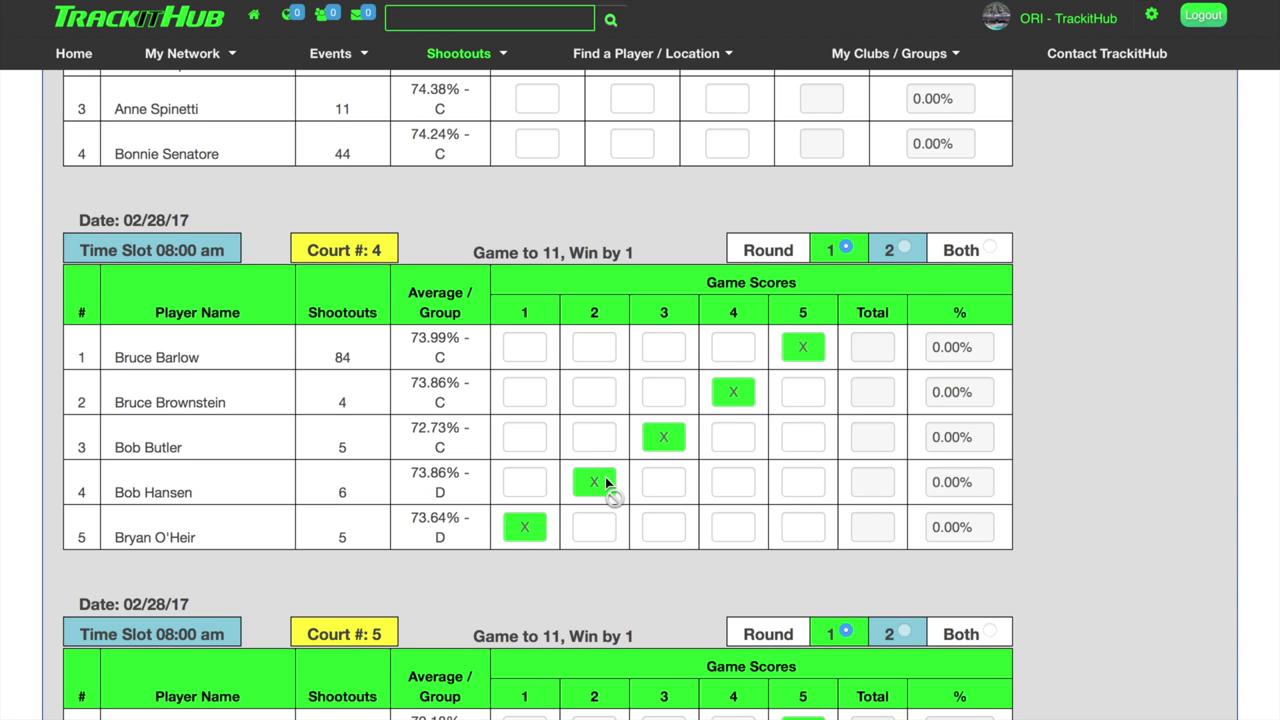
scroll(605, 482, "down", 10)
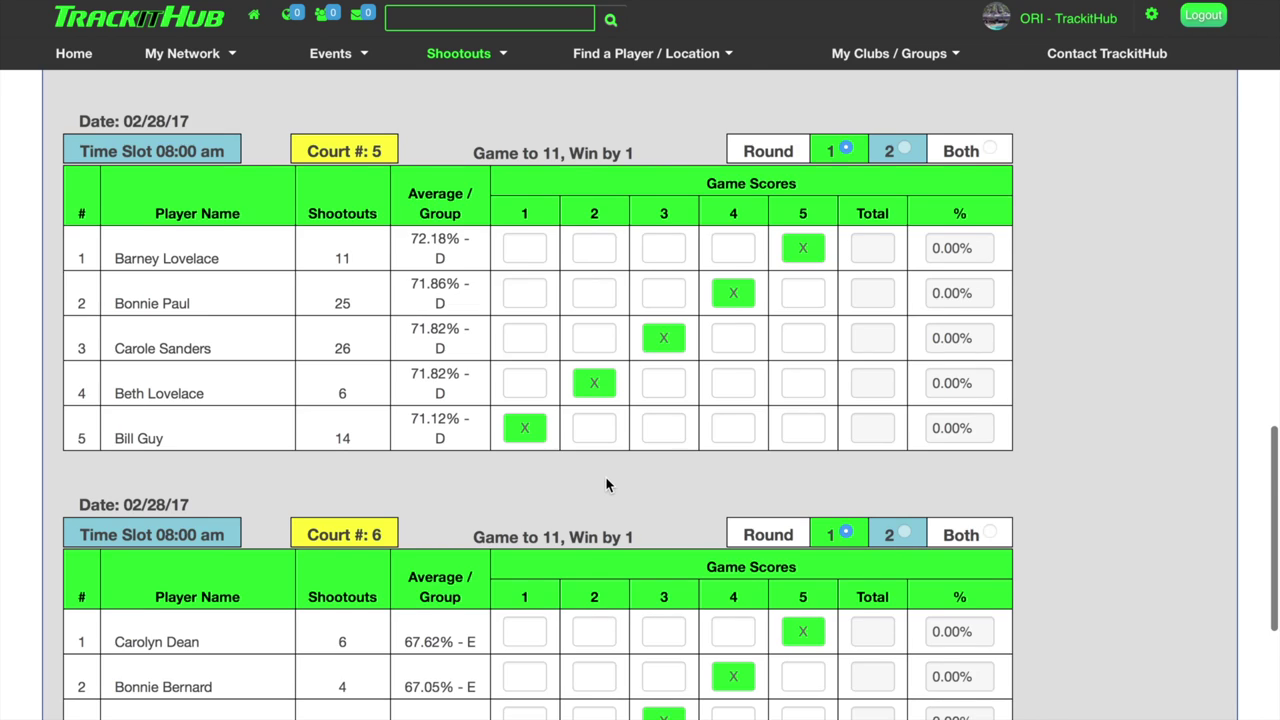
scroll(603, 437, "up", 2)
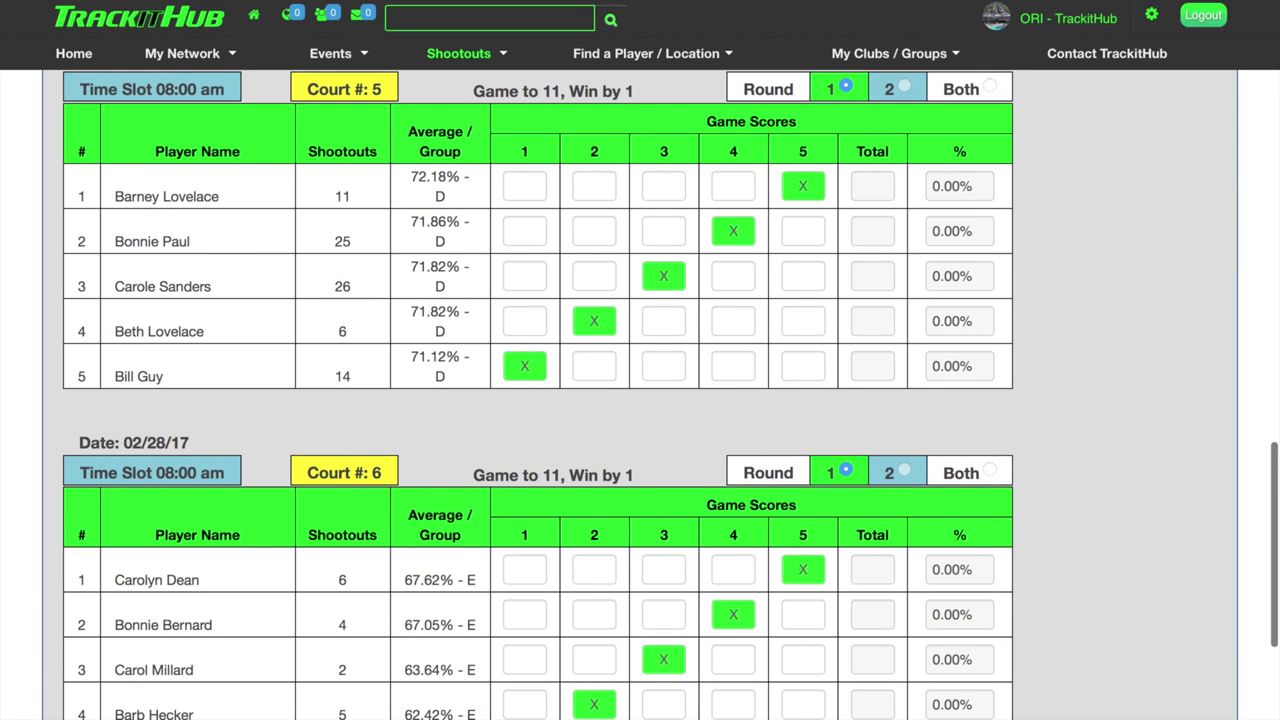
scroll(480, 470, "up", 14)
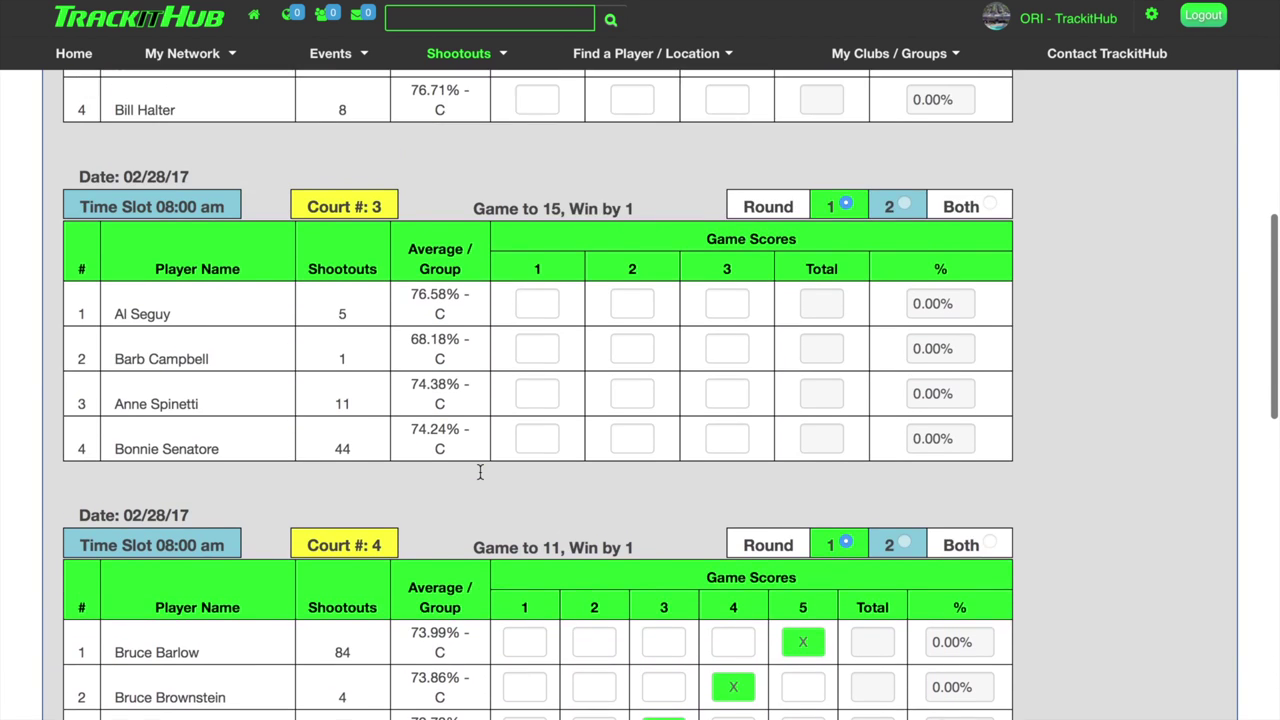
scroll(480, 470, "up", 5)
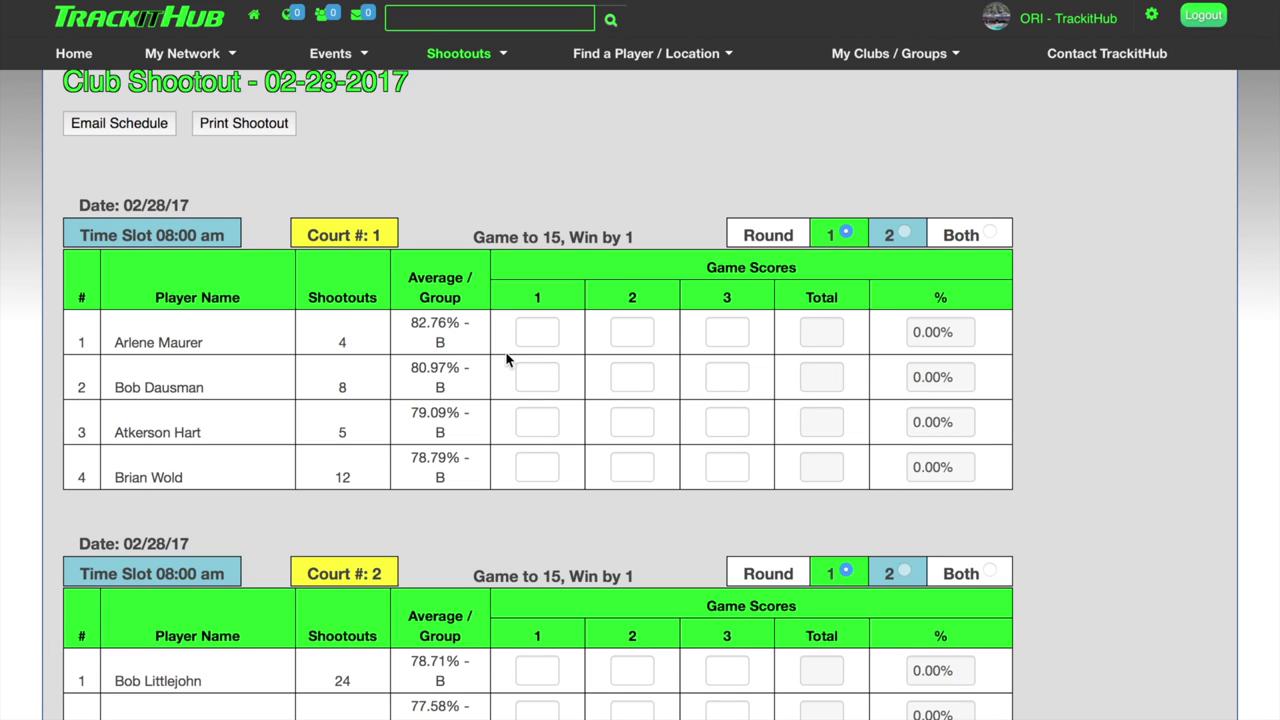
Enter Court 1's first-game scores: 15, 15, 7 and 7.
left_click(538, 330)
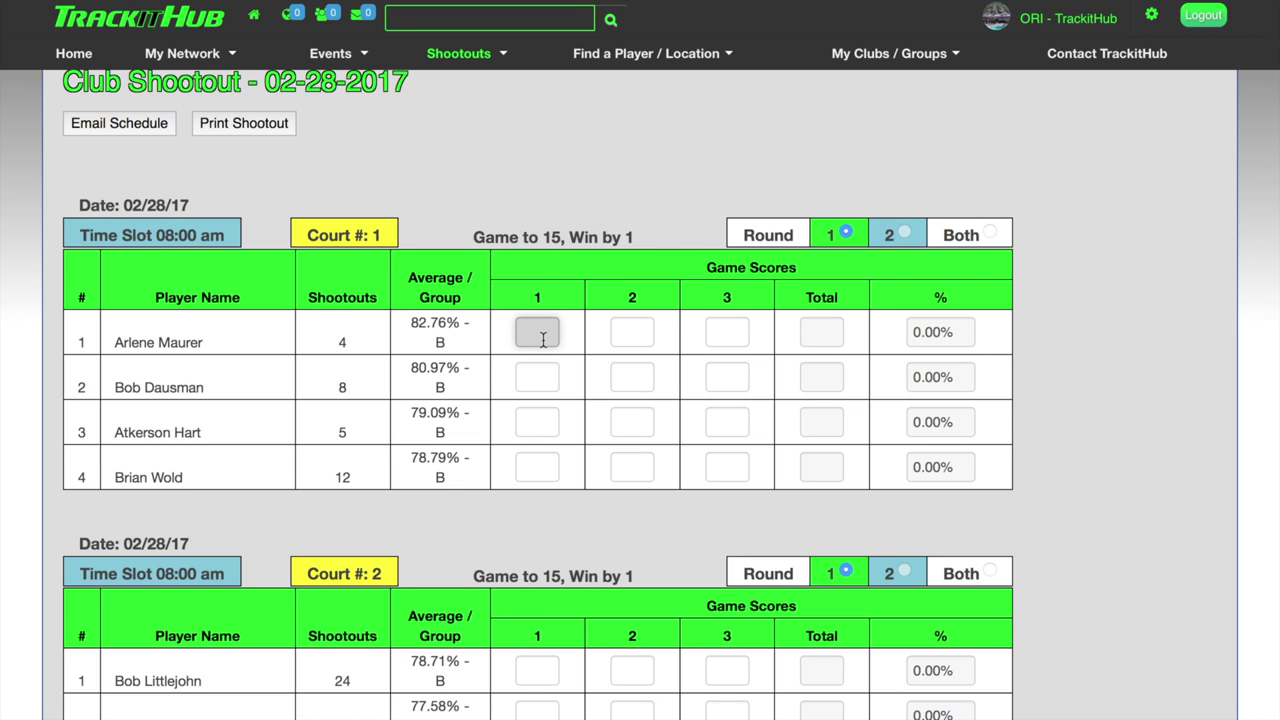
type("15")
left_click(537, 377)
type("15")
left_click(537, 422)
type("7")
left_click(537, 467)
type("7")
Enter Court 1's second-game scores as 15, 6, 6 and 15, correcting two mistyped entries.
left_click(632, 332)
type("15")
left_click(634, 377)
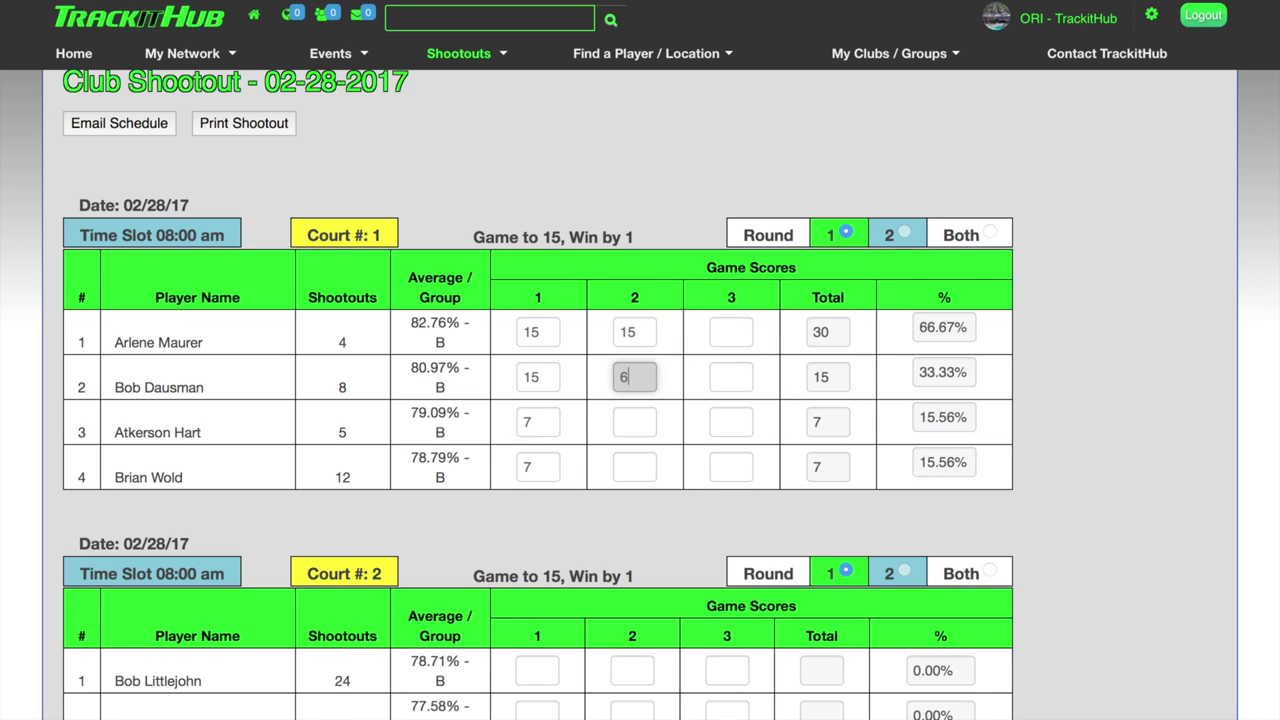
type("6")
left_click(634, 422)
type("1")
left_click(634, 467)
type("5")
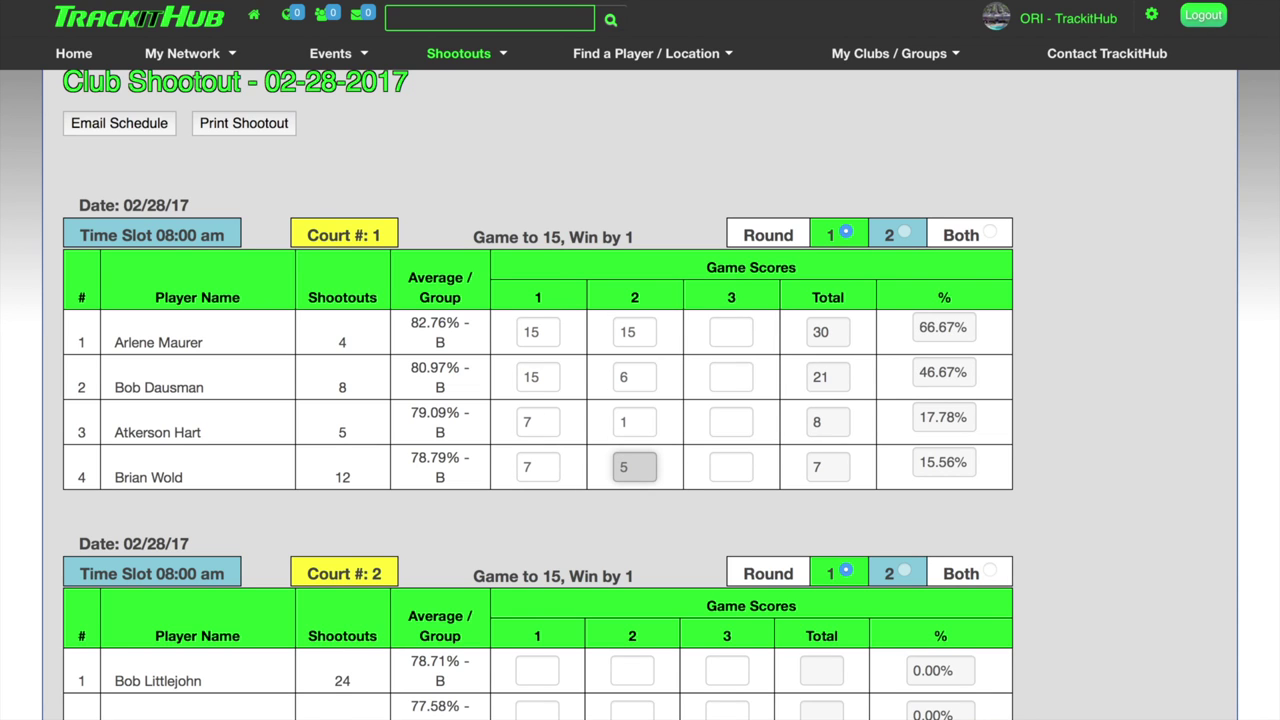
left_click(638, 422)
key("BackSpace")
type("6")
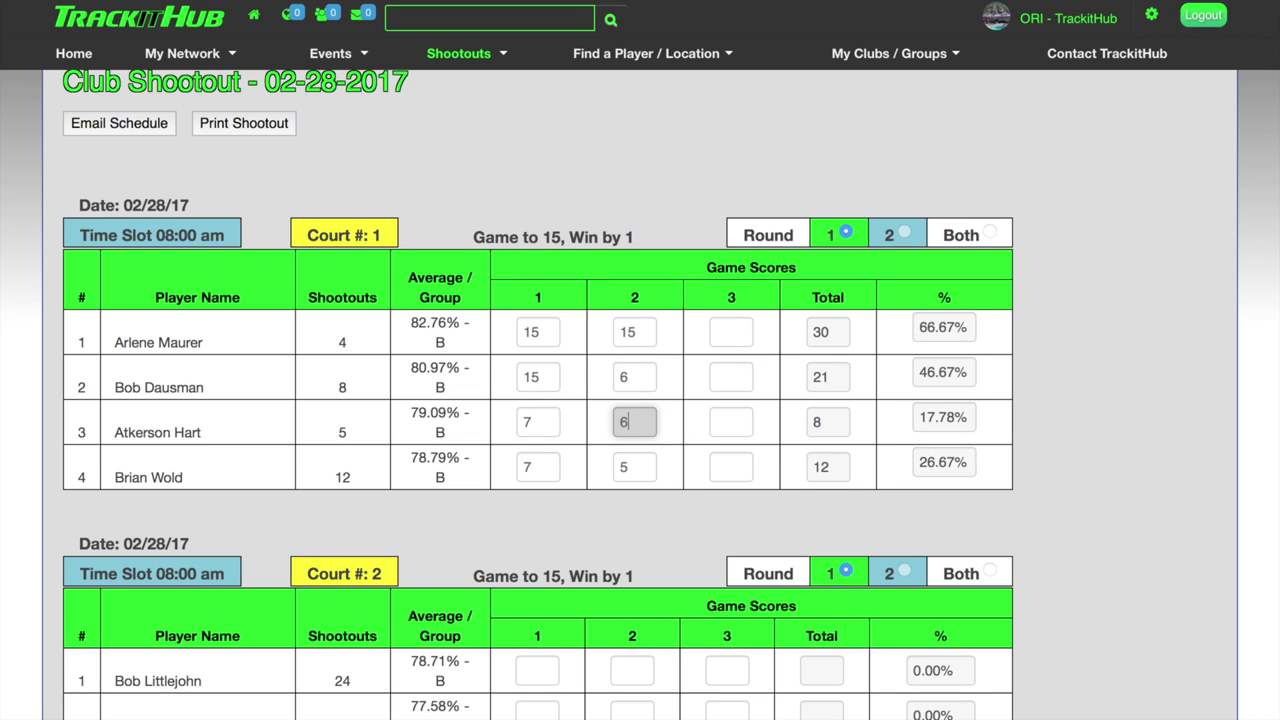
left_click(620, 467)
key("BackSpace")
type("15")
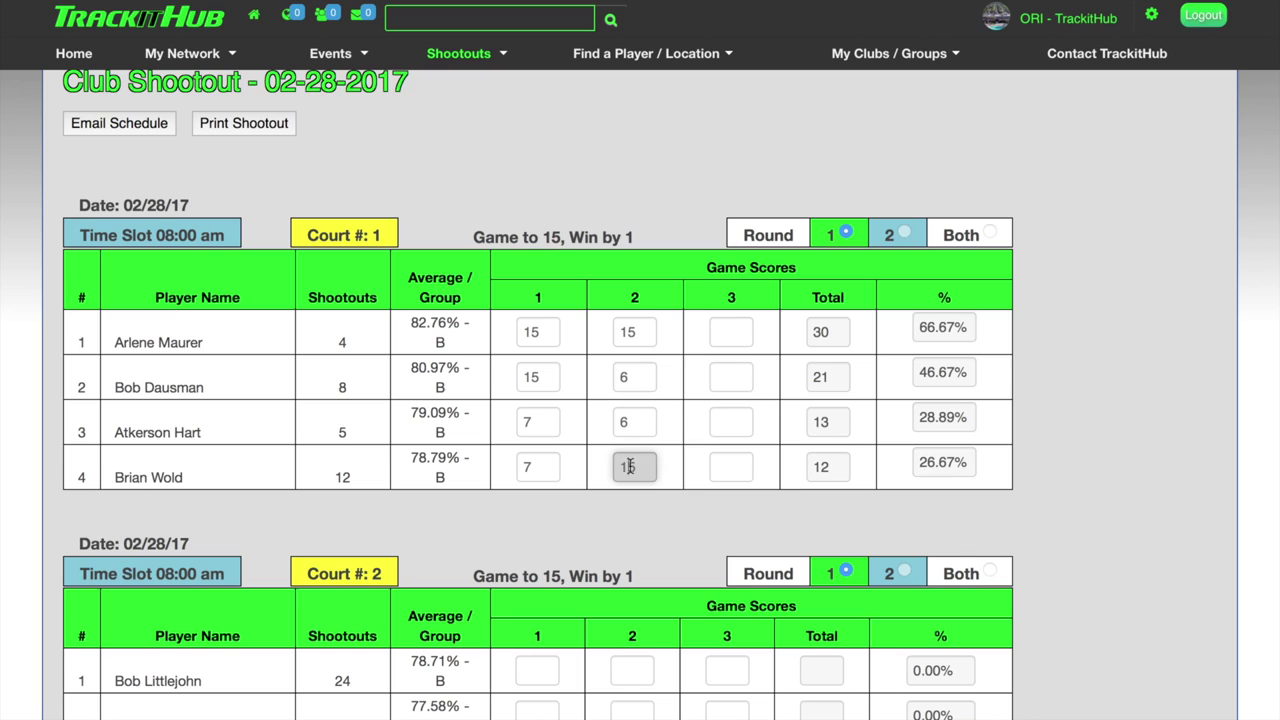
Enter Court 1's third-game scores: 15, 9, 15 and 9.
left_click(735, 337)
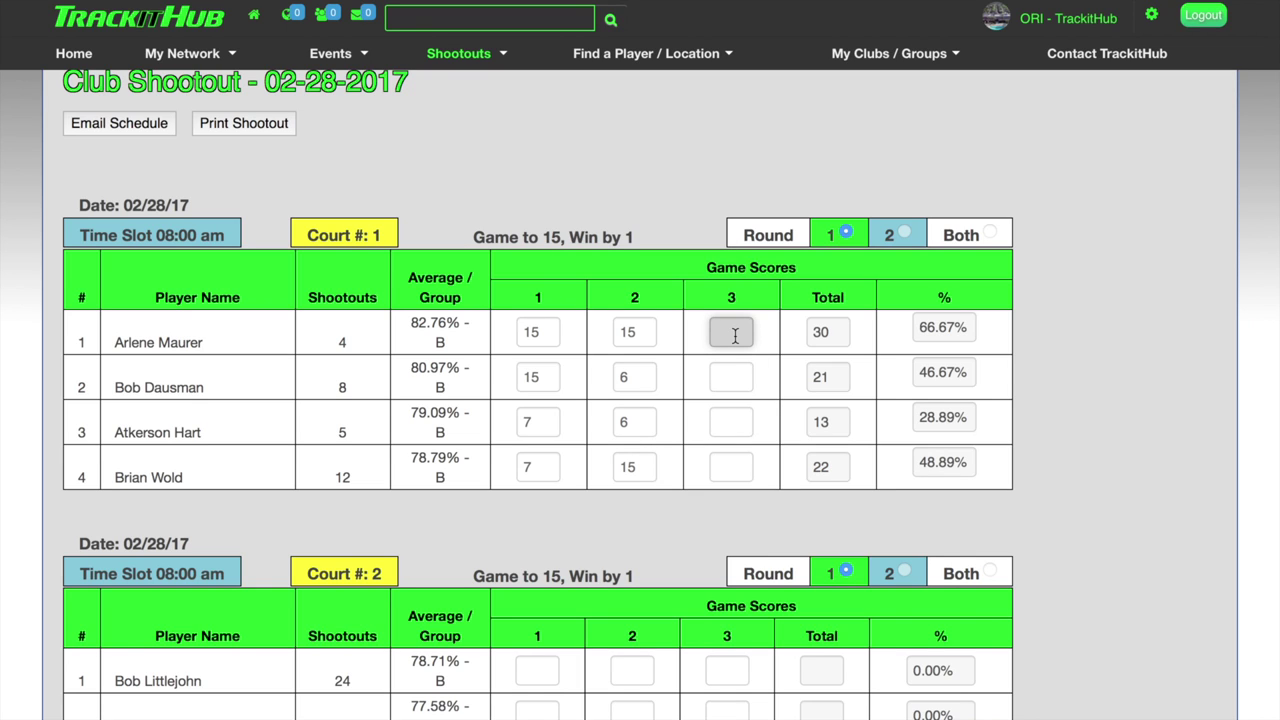
type("15")
left_click(731, 377)
type("9")
left_click(731, 422)
type("15")
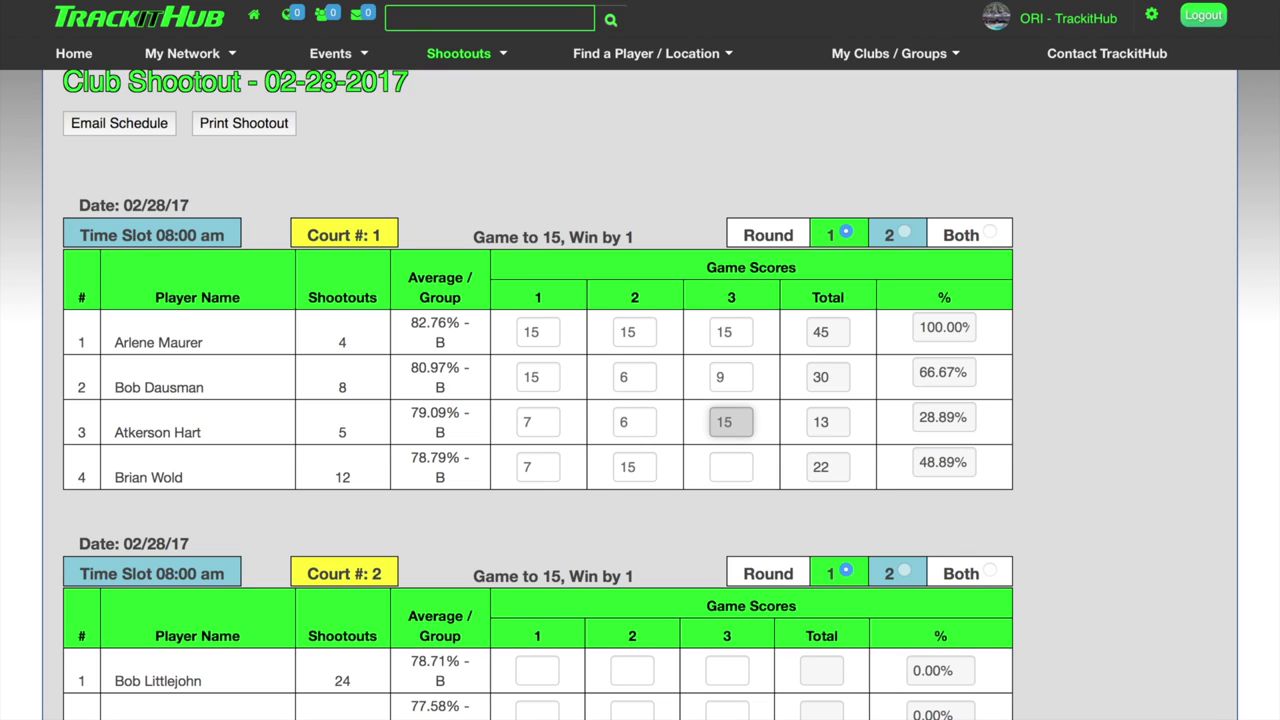
left_click(731, 467)
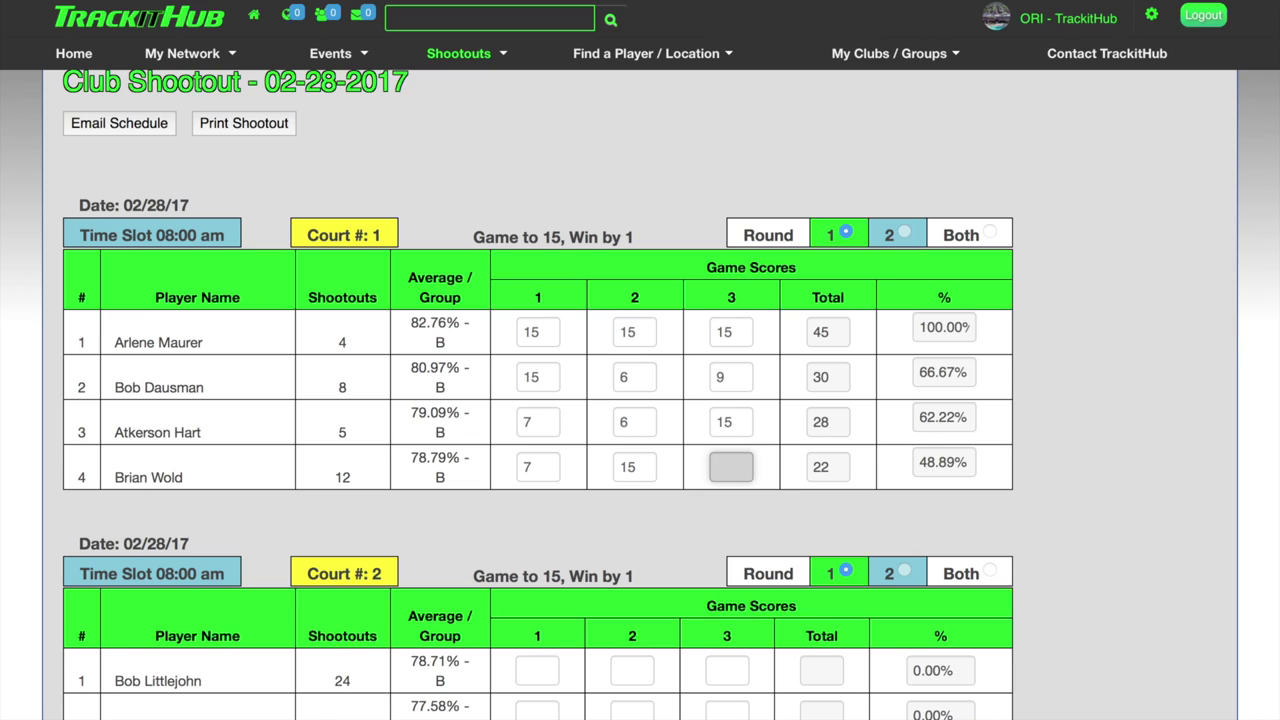
type("9")
left_click(537, 670)
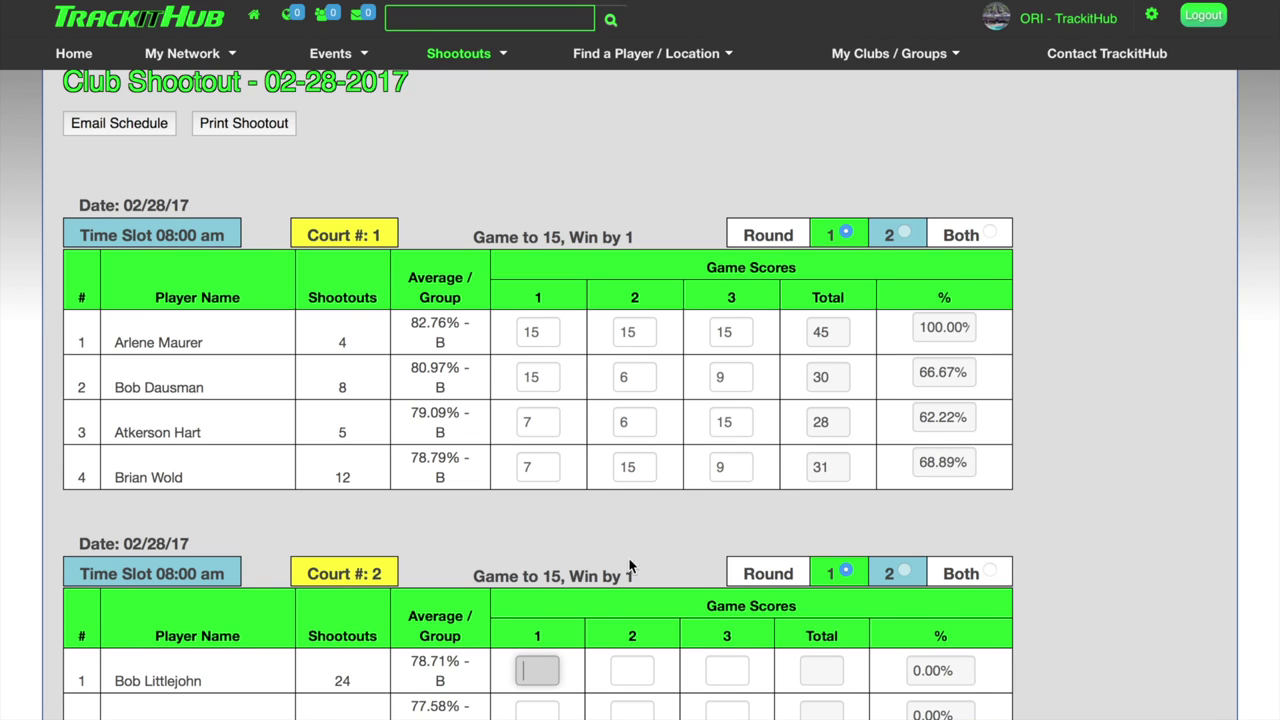
scroll(629, 378, "up", 2)
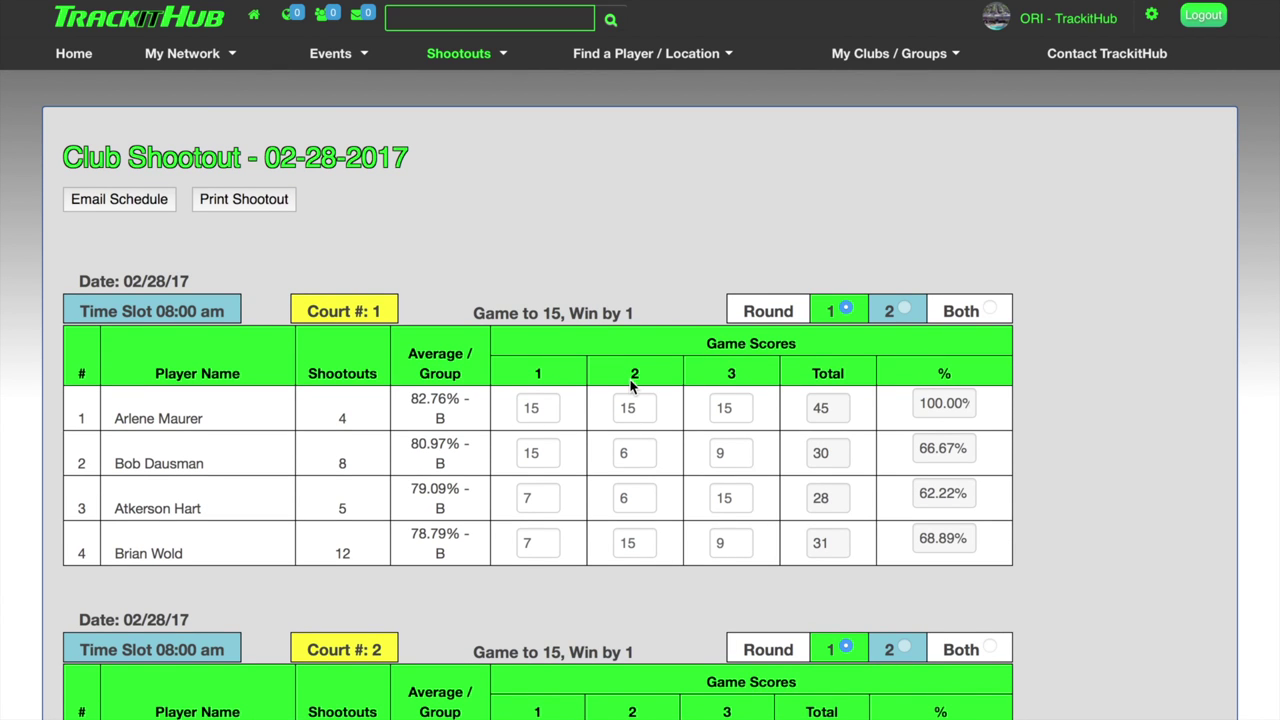
left_click(110, 210)
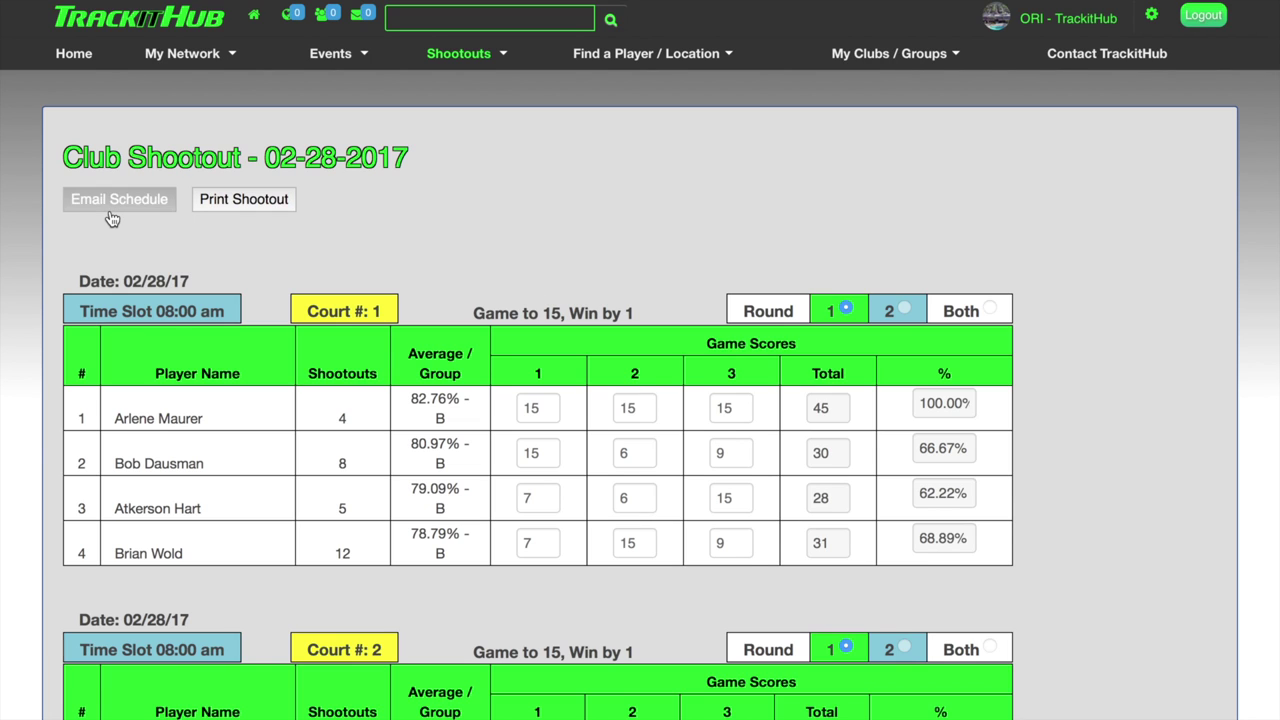
left_click(225, 281)
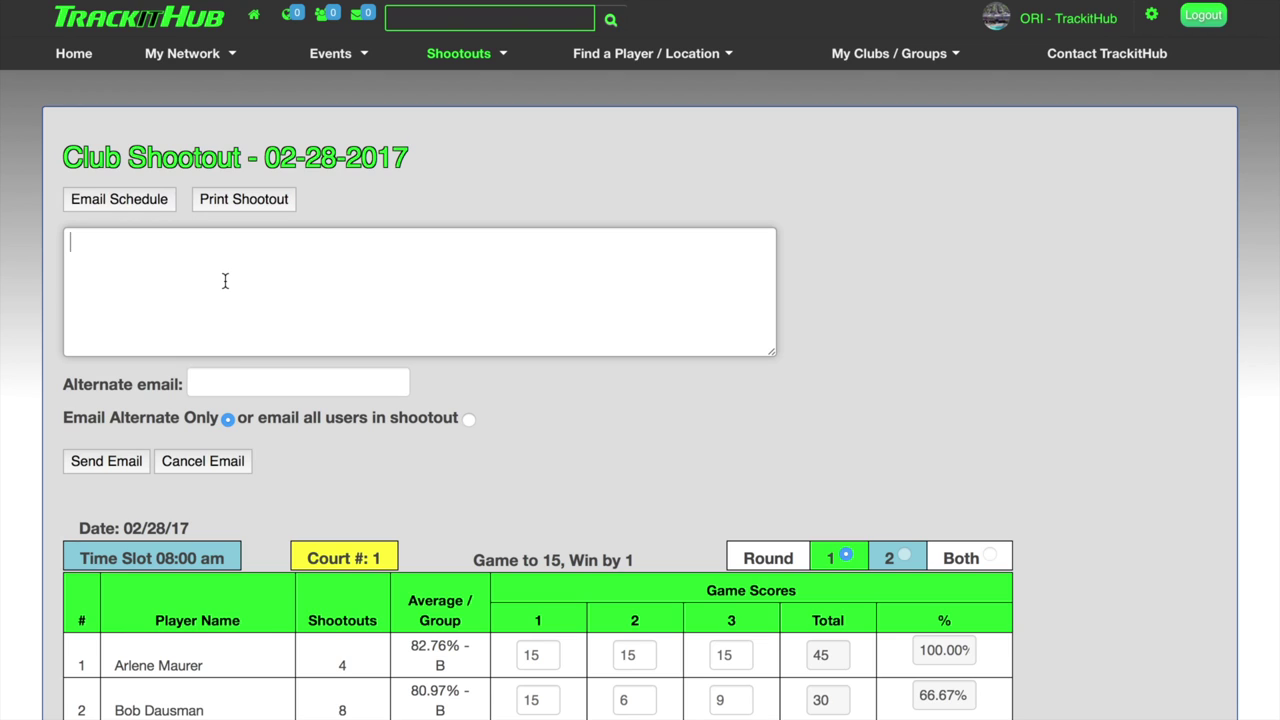
type("This is a test.")
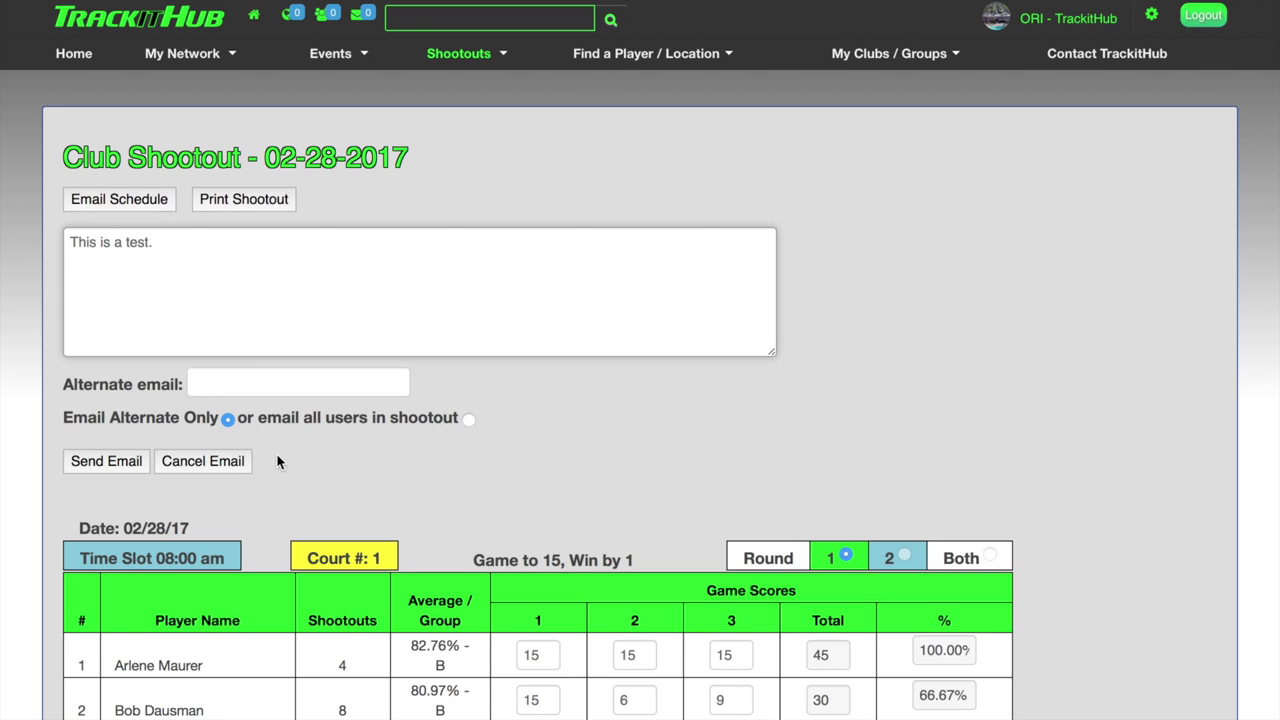
left_click(470, 421)
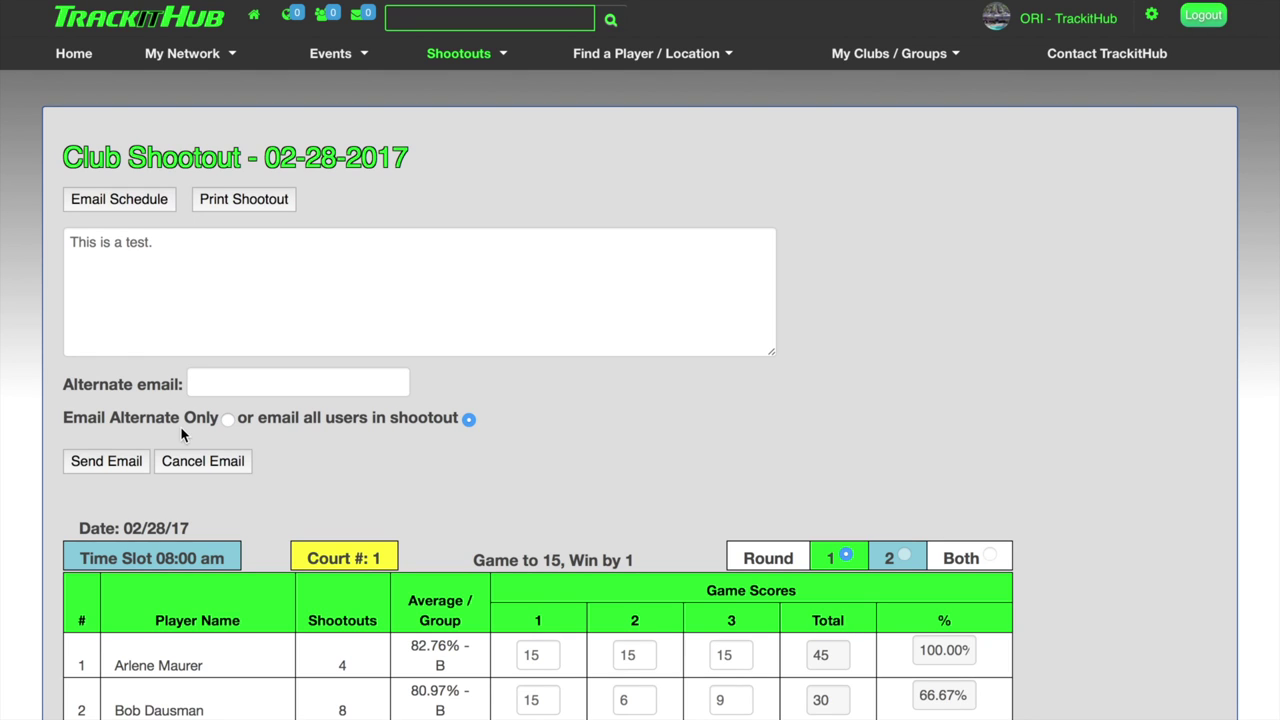
left_click(228, 419)
left_click(233, 385)
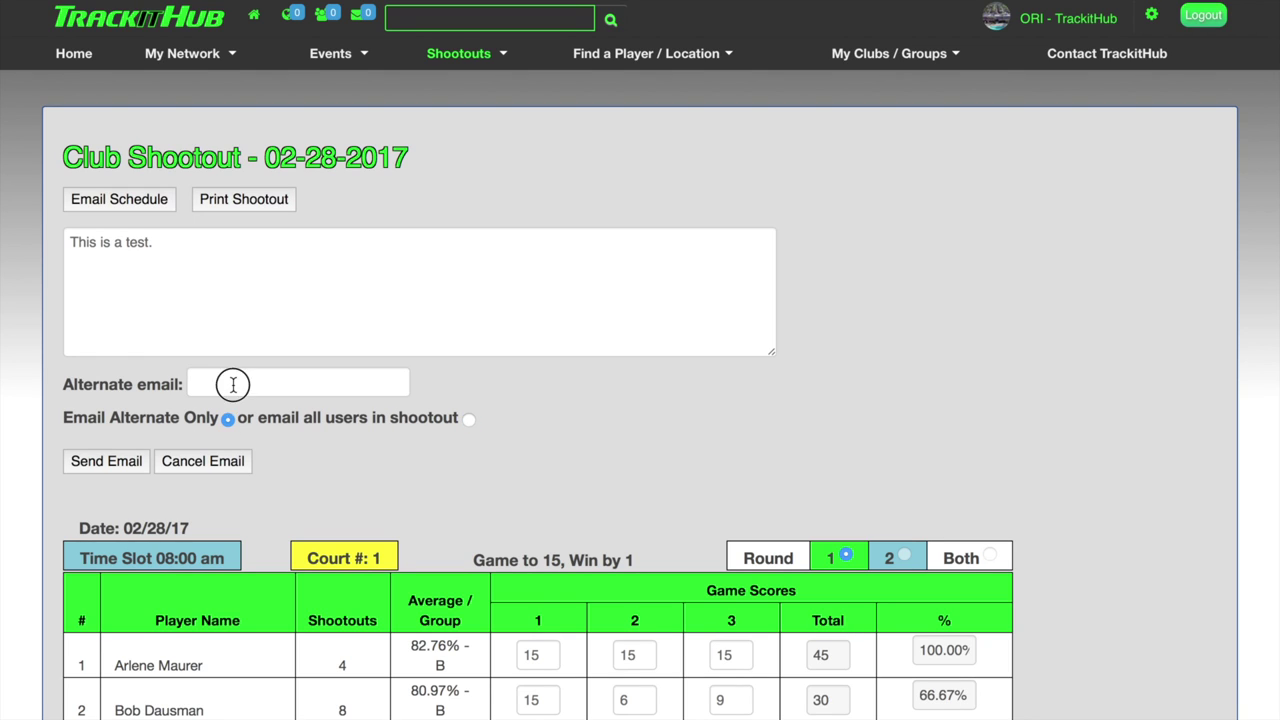
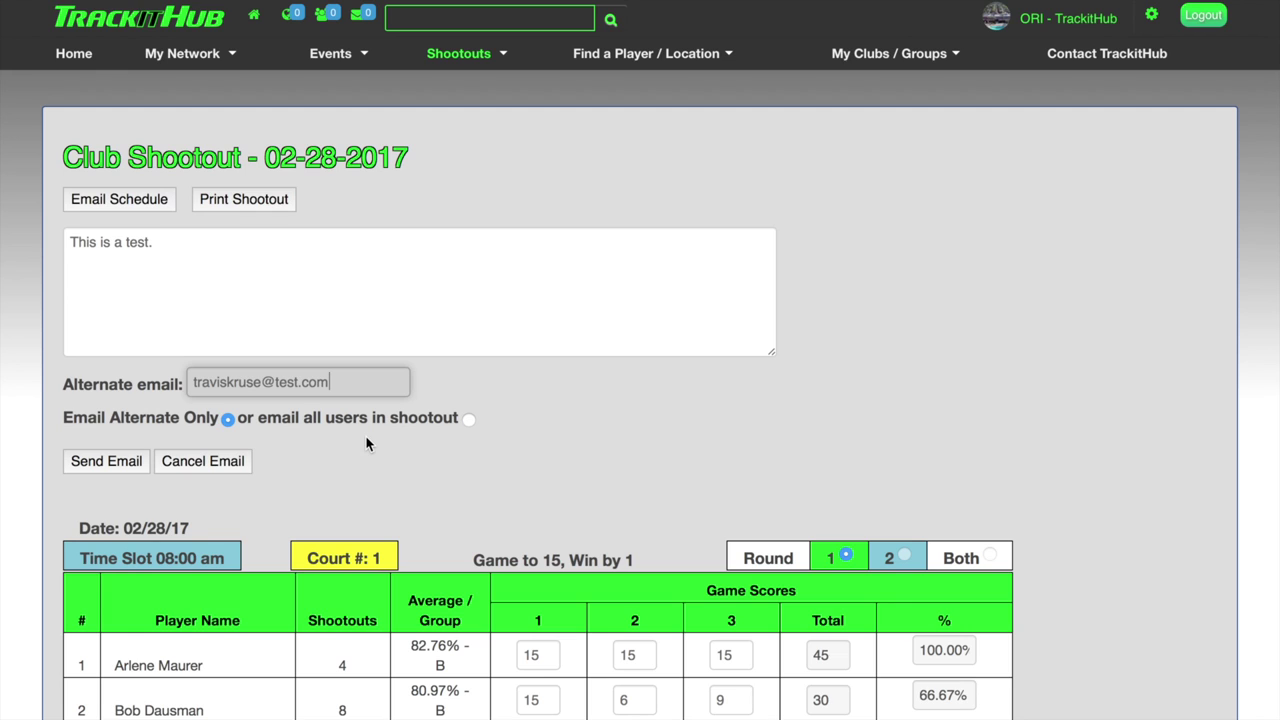
left_click(224, 463)
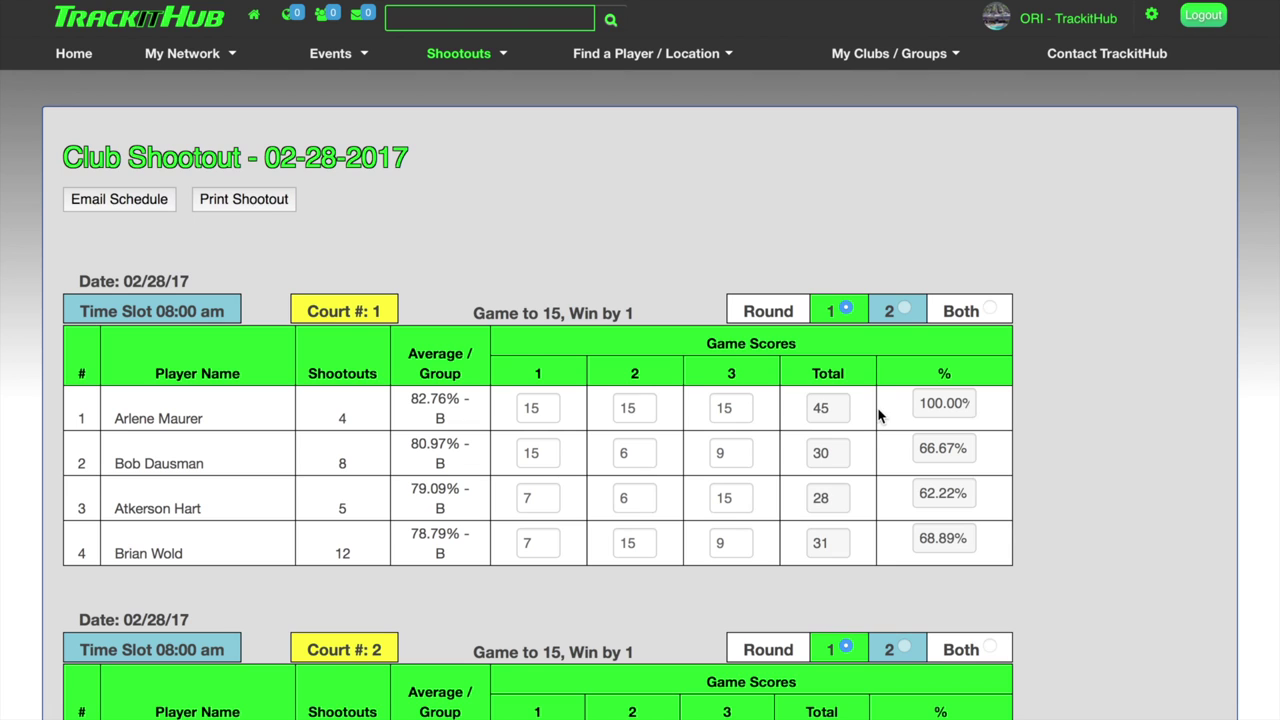
Enter Court 2's first-game scores: 15, 15, 7 and 7.
scroll(879, 416, "down", 5)
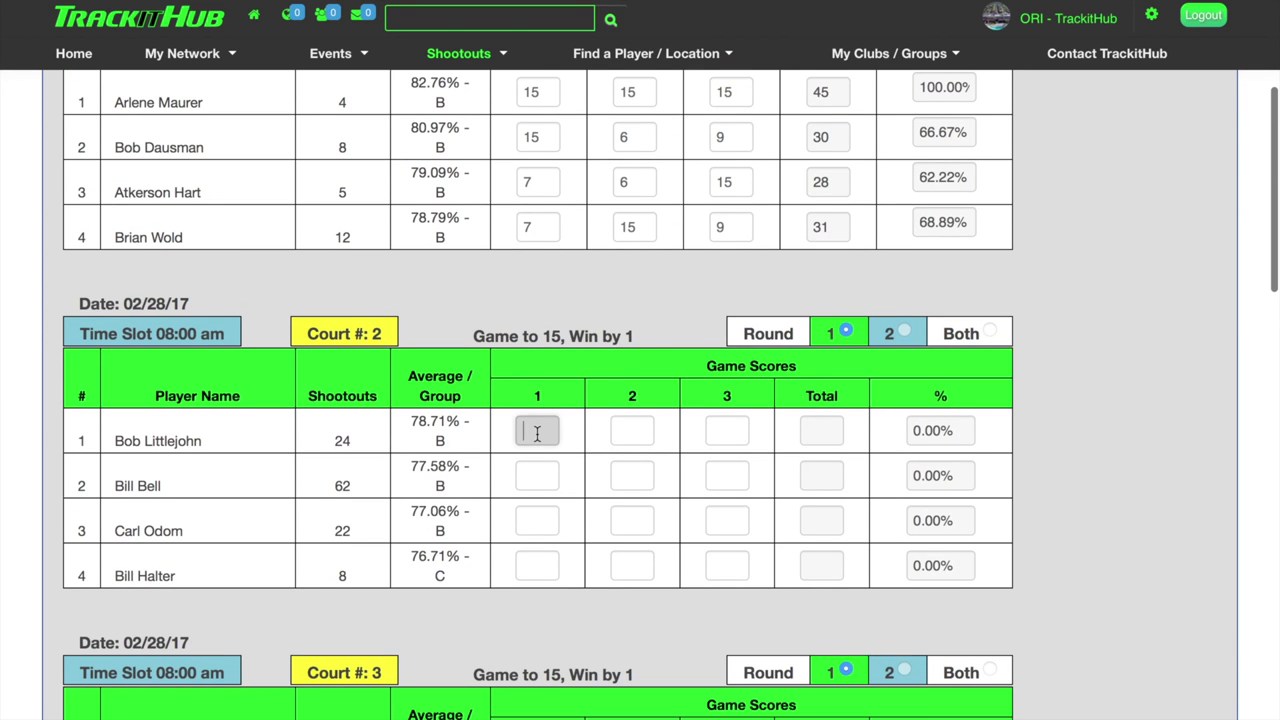
type("15")
key("Tab")
type("15")
key("Tab")
type("7")
key("Tab")
type("7")
key("Tab")
Enter Court 2's second-game scores: 15, 8, 15 and 8.
type("15")
key("Tab")
type("8")
key("Tab")
type("15")
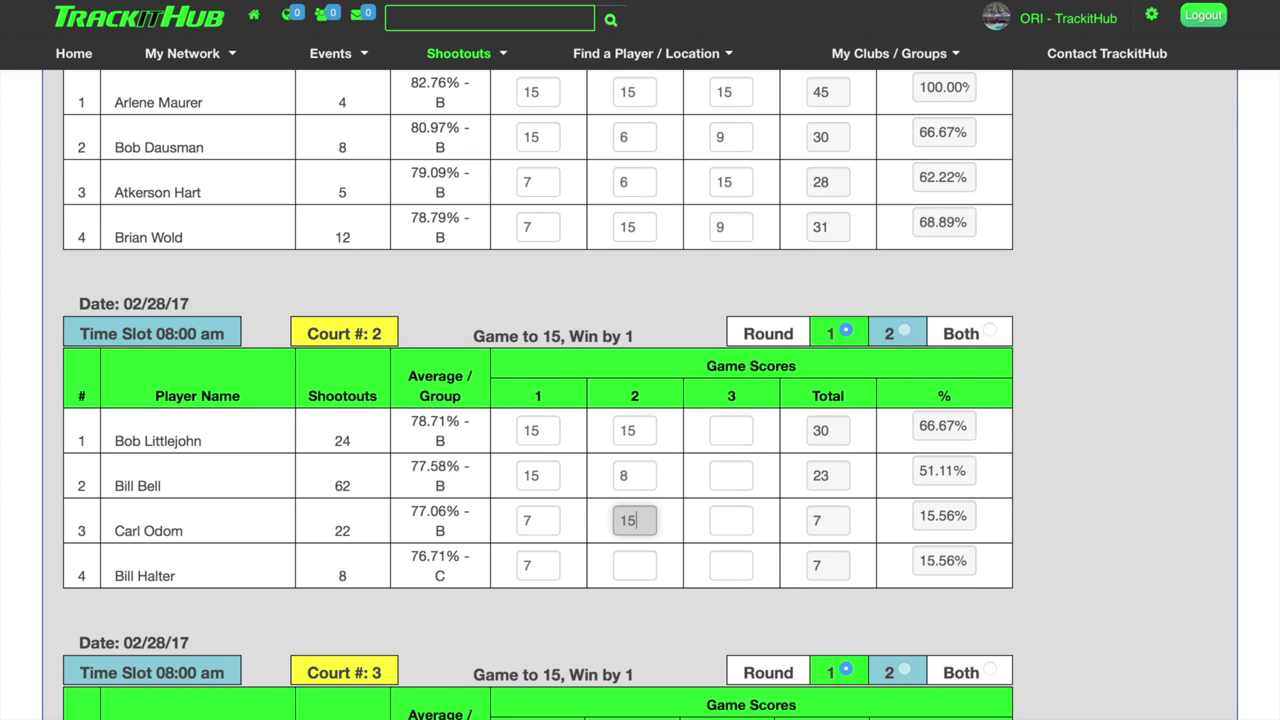
key("Tab")
type("8")
key("Tab")
Enter Court 2's third-game scores: 15, 0, 0 and 15.
type("15")
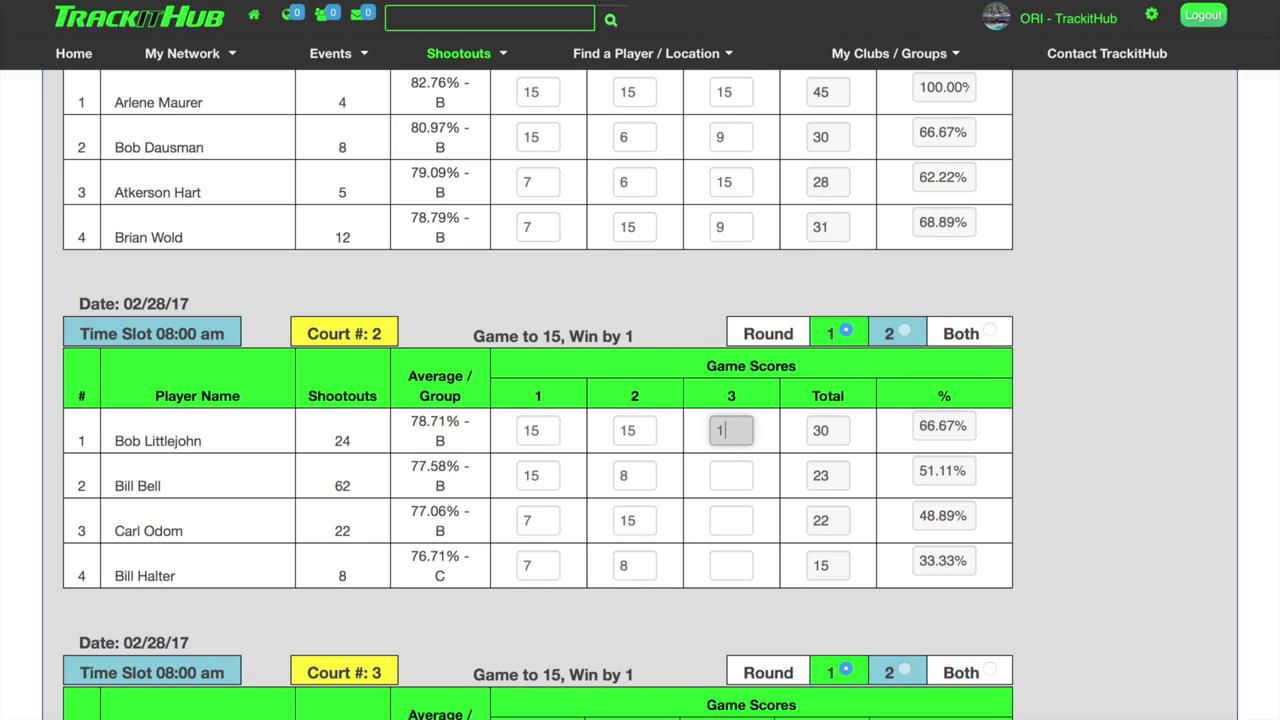
key("Tab")
type("0")
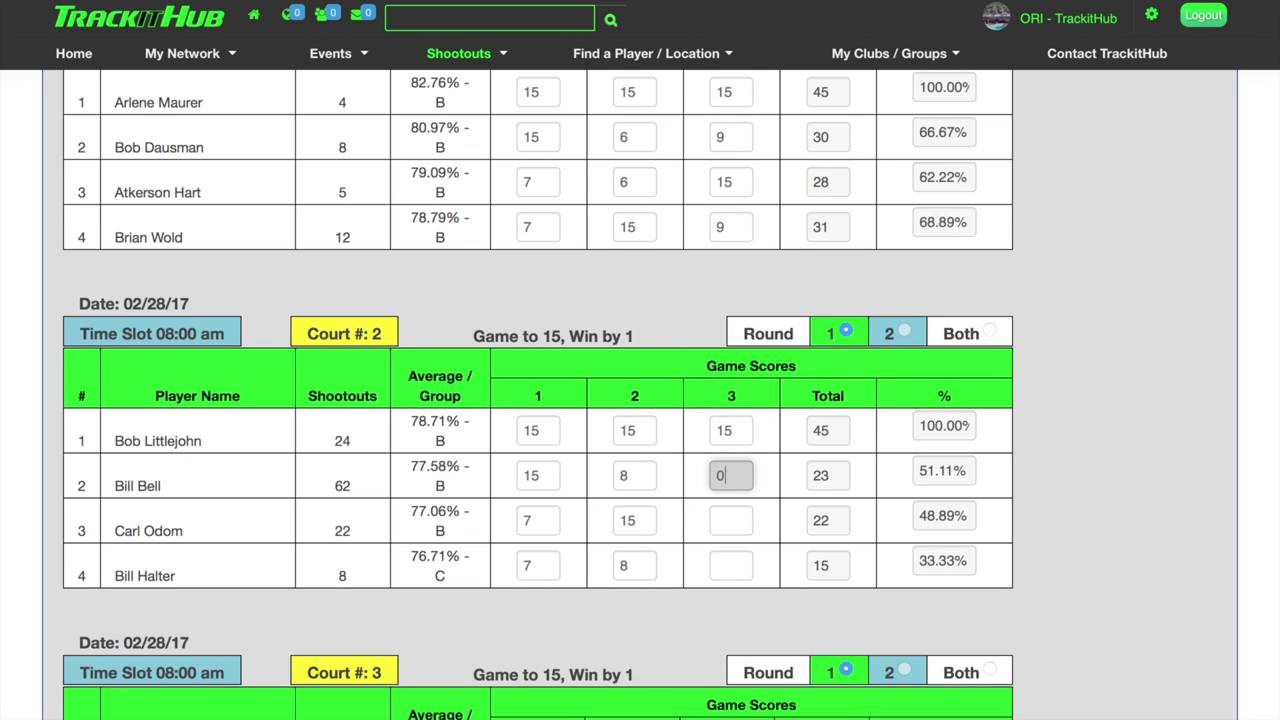
key("Tab")
type("0")
key("Tab")
type("15")
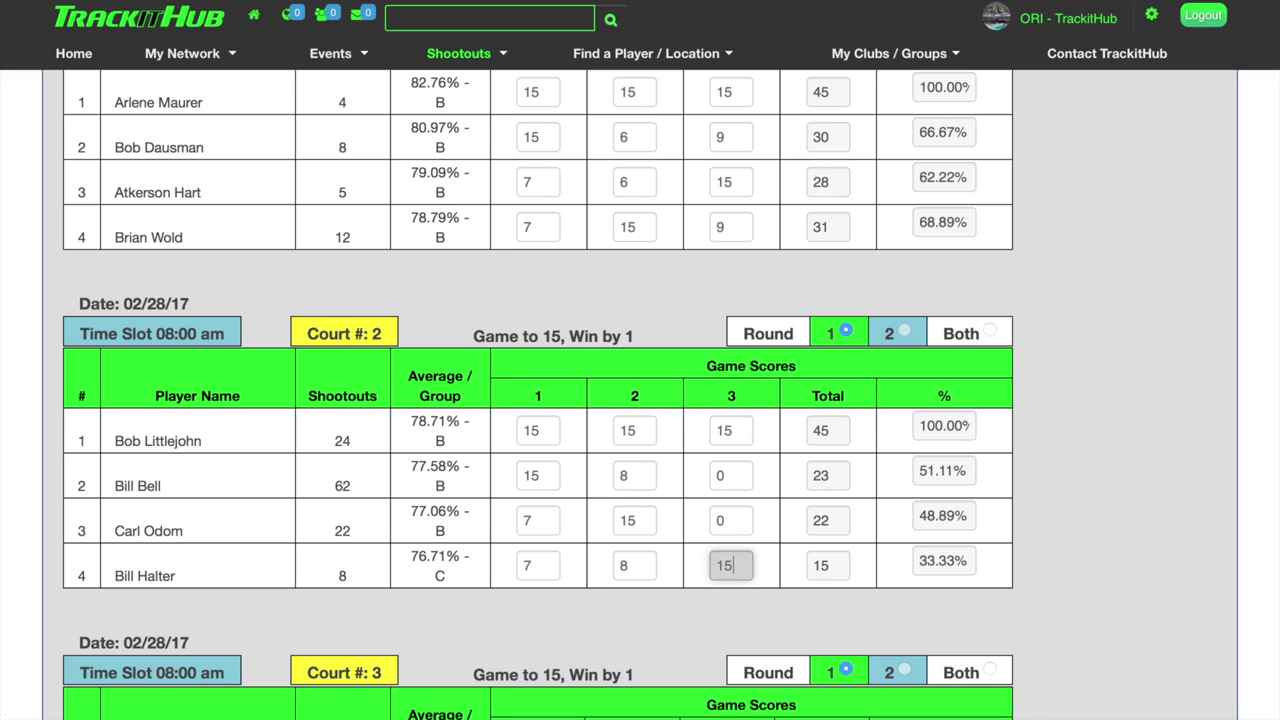
key("Tab")
scroll(524, 401, "down", 4)
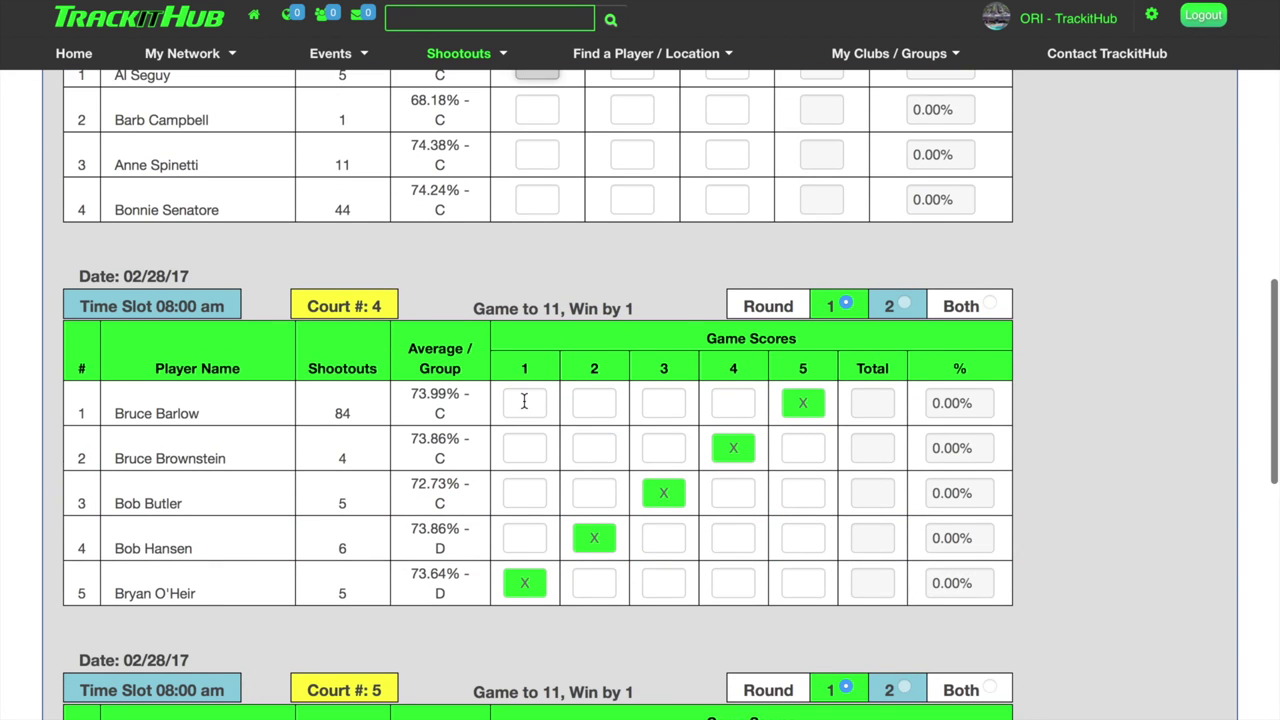
left_click(524, 401)
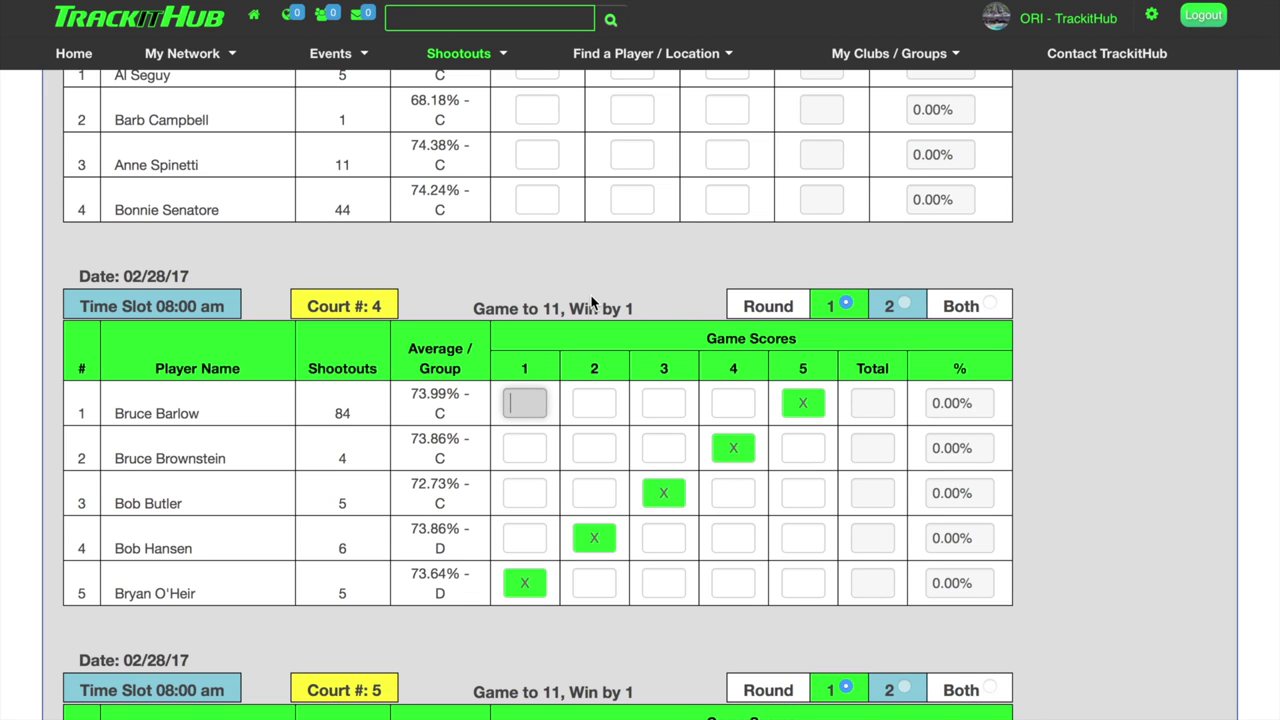
Enter Court 4's first-game scores 11, 11, 7 and 7, correcting an over-maximum 12 to 11.
type("12")
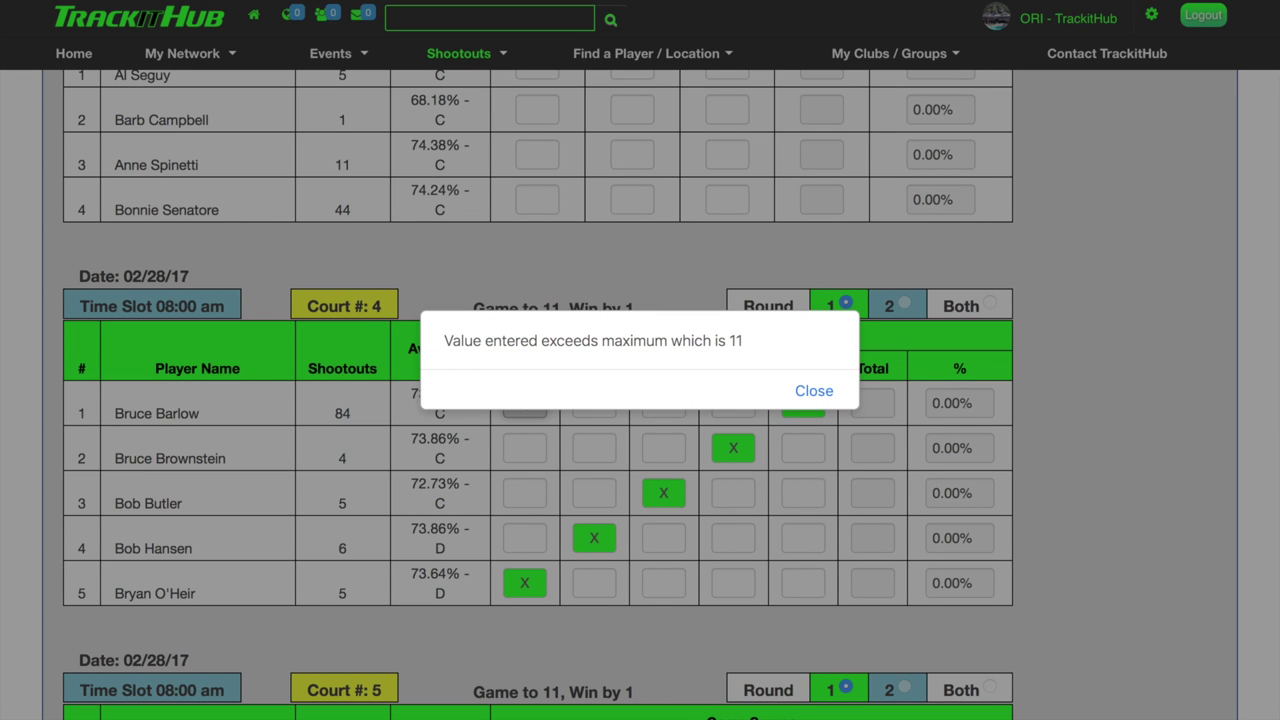
left_click(814, 390)
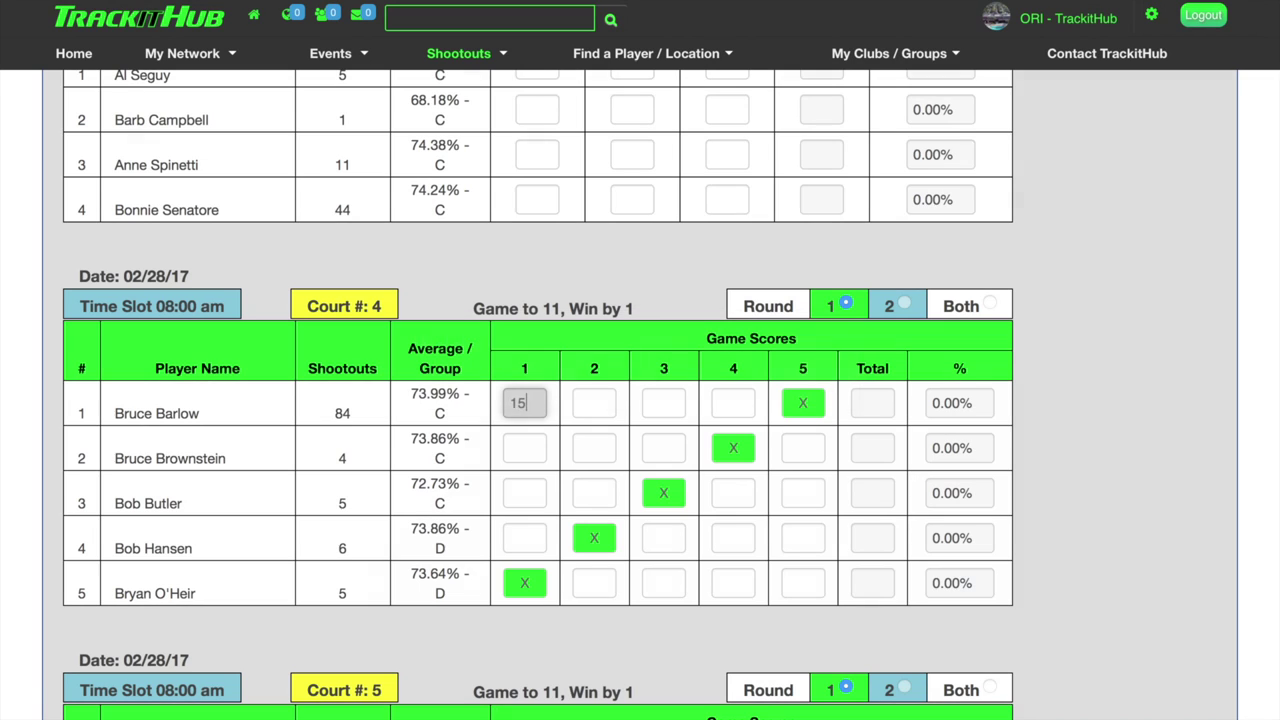
type("11")
key("Tab")
type("11")
key("Tab")
type("7")
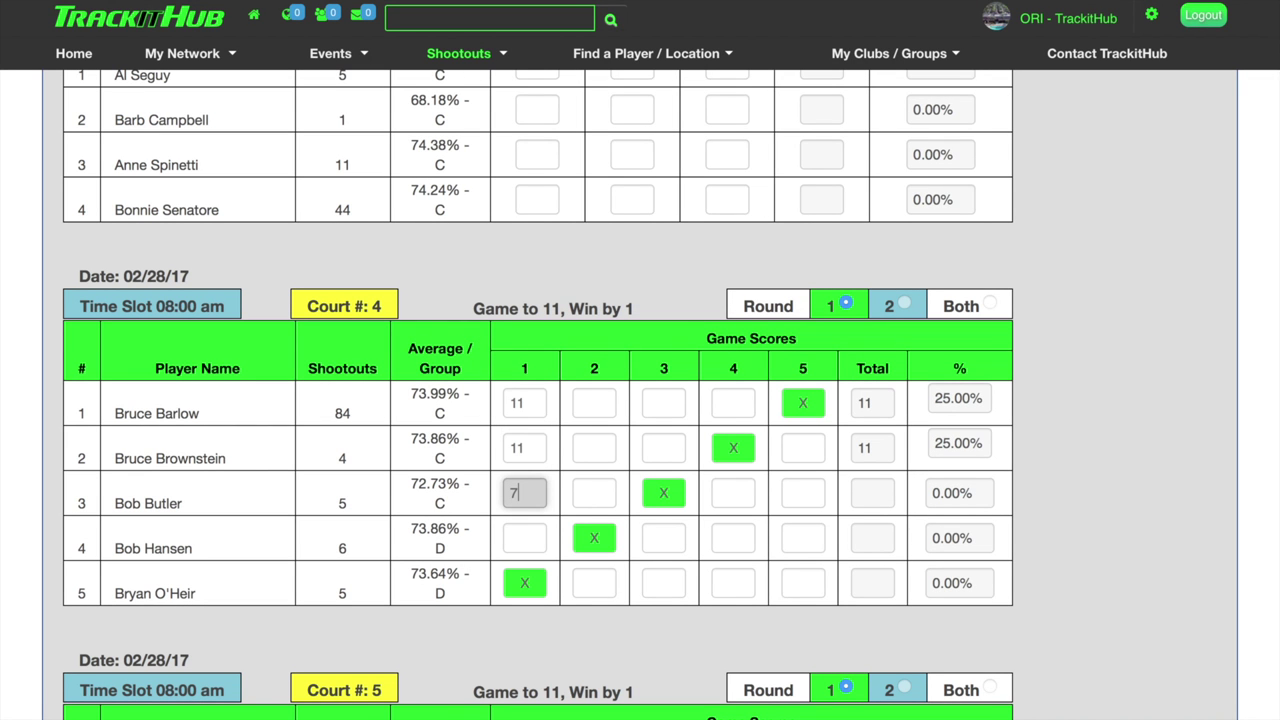
key("Tab")
type("7")
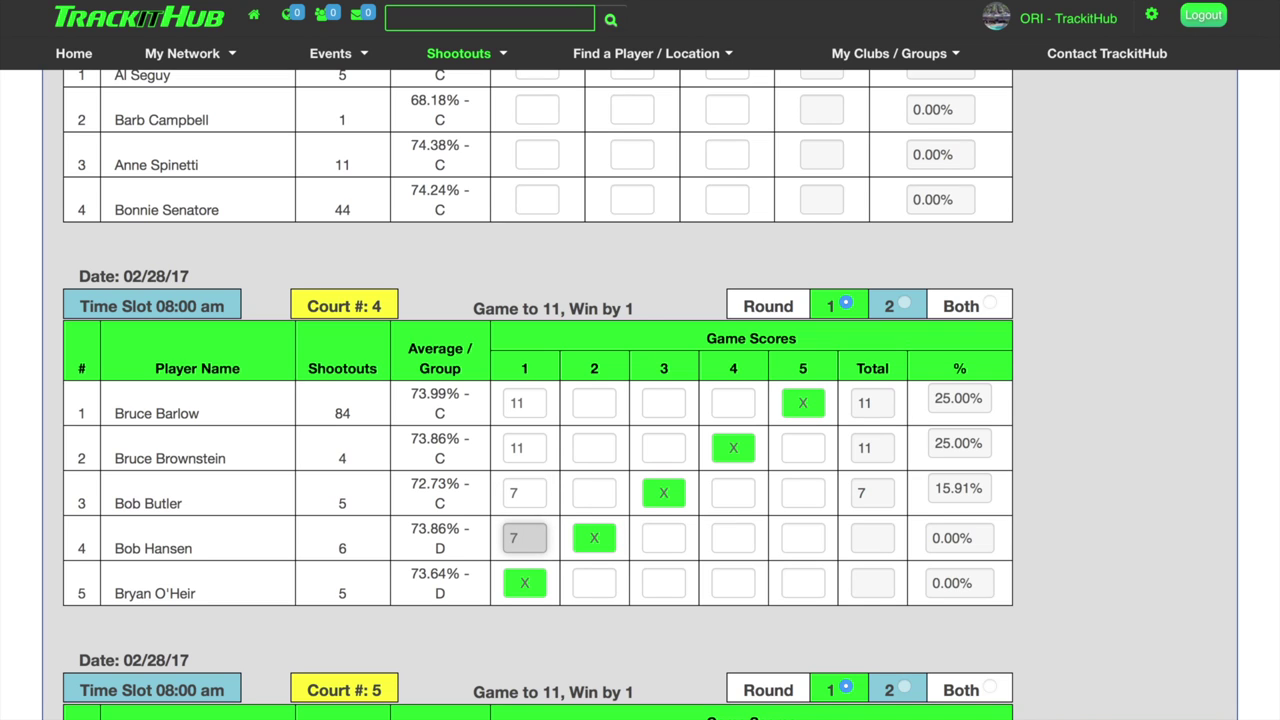
key("Tab")
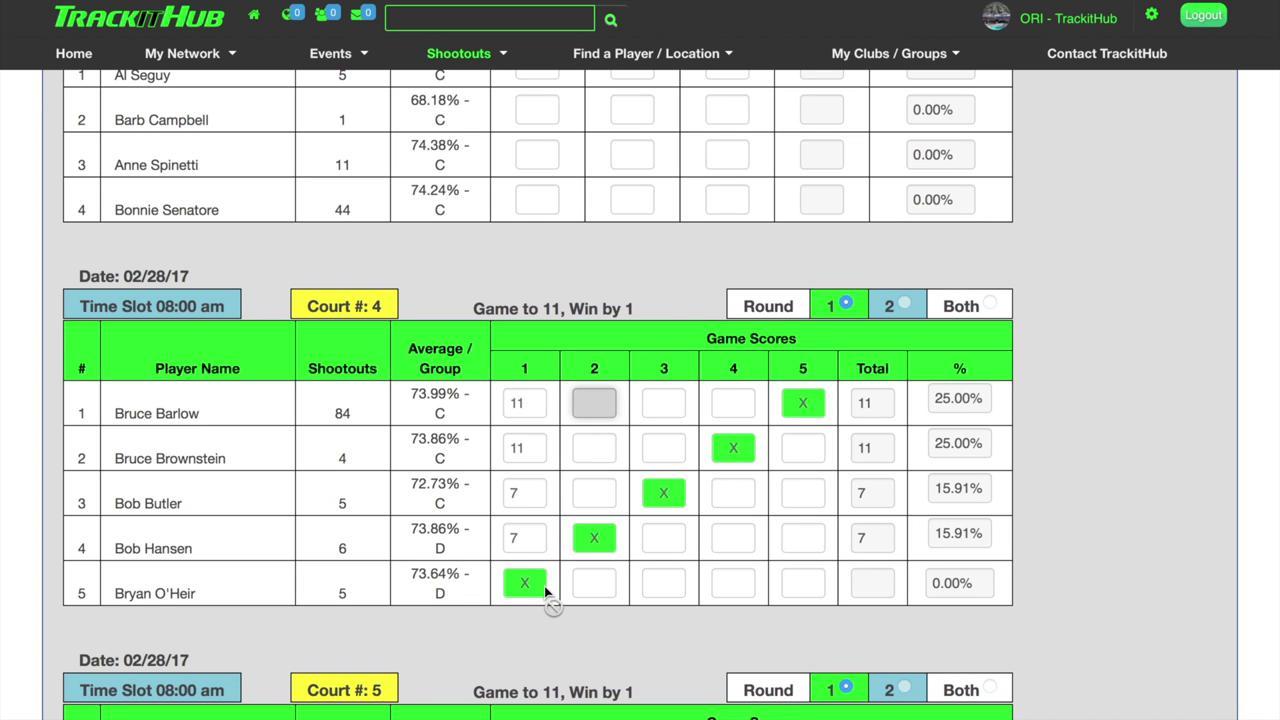
Set Court 1's Round selector to Both, showing shootout averages of 50.00%, 34.44% and 33.33%.
scroll(545, 593, "up", 10)
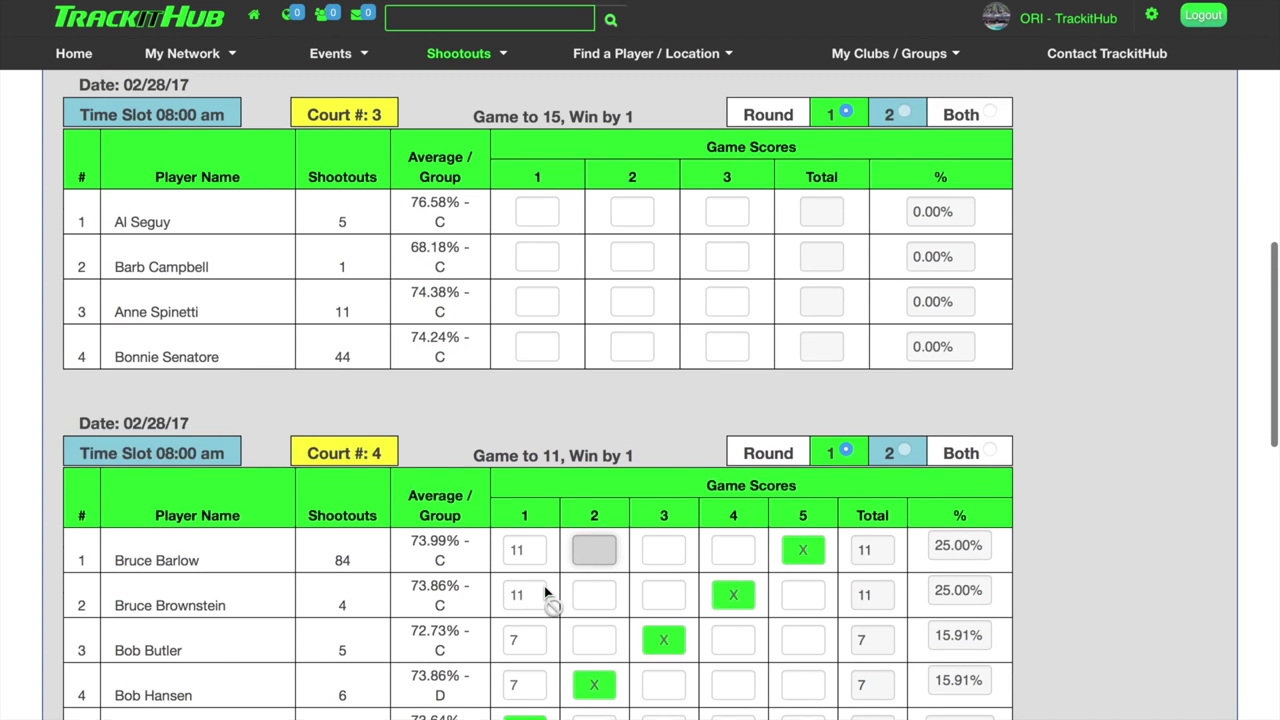
scroll(545, 593, "up", 2)
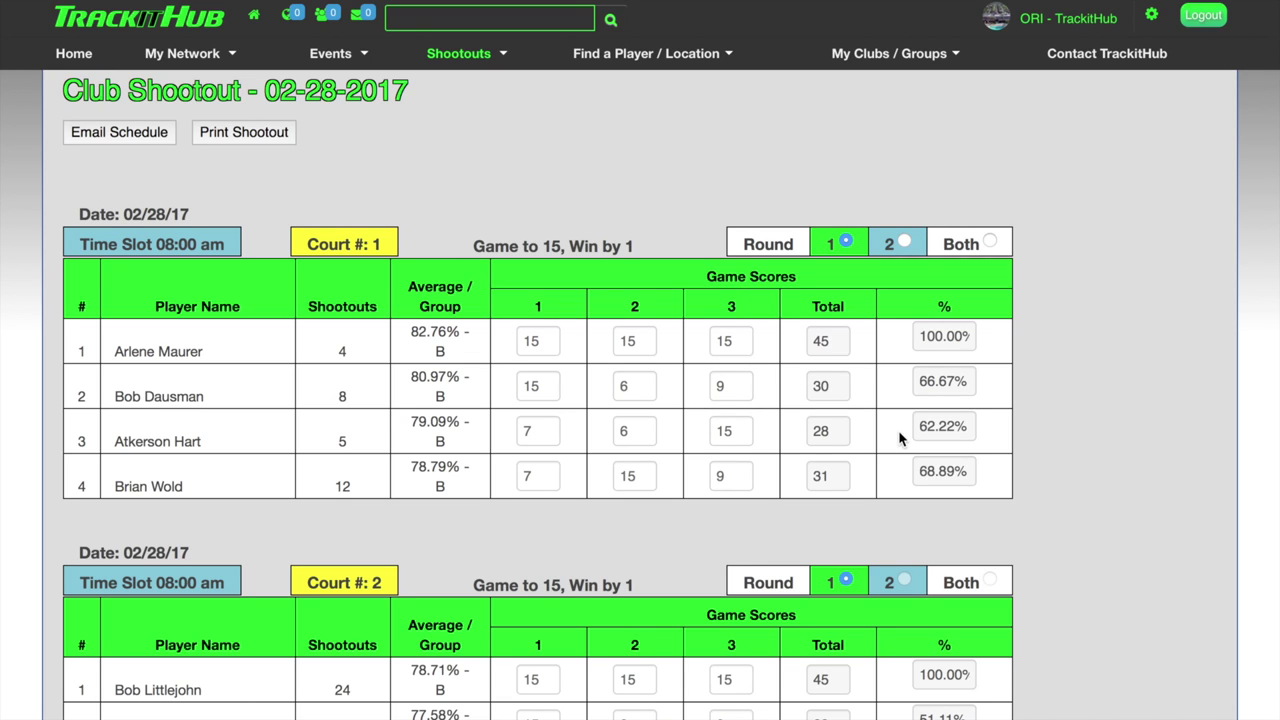
left_click(991, 244)
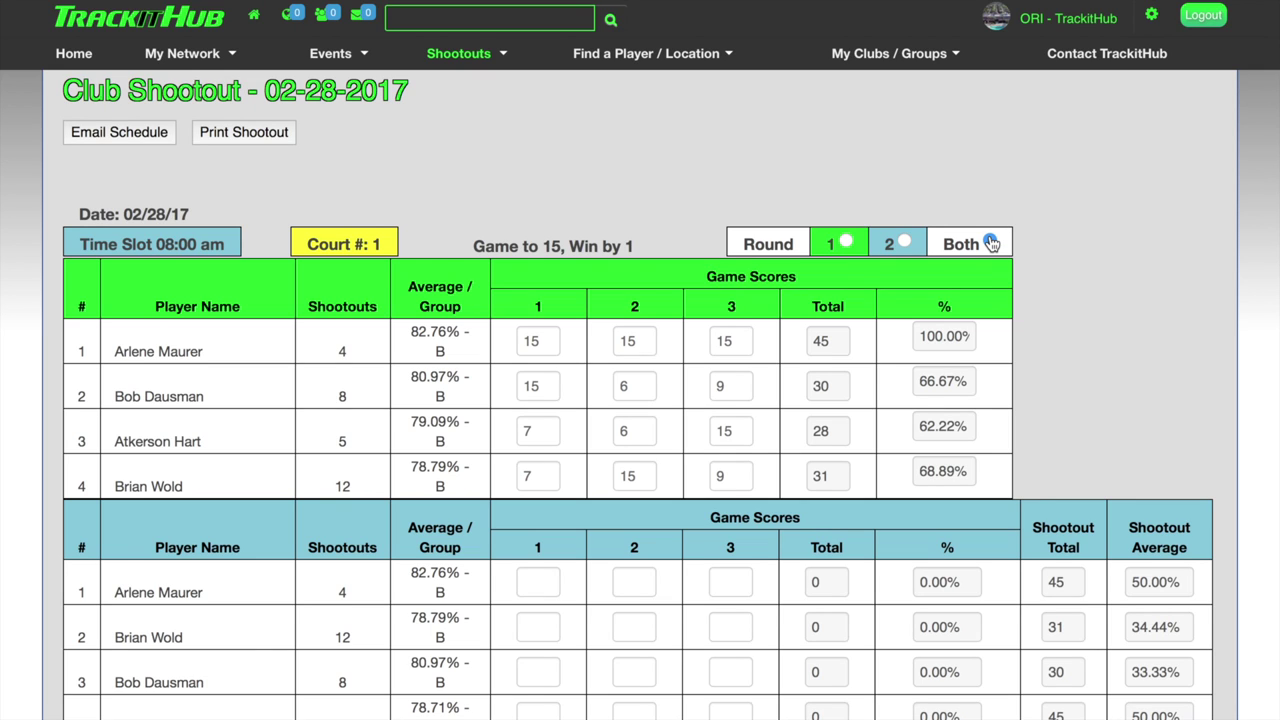
scroll(990, 244, "down", 3)
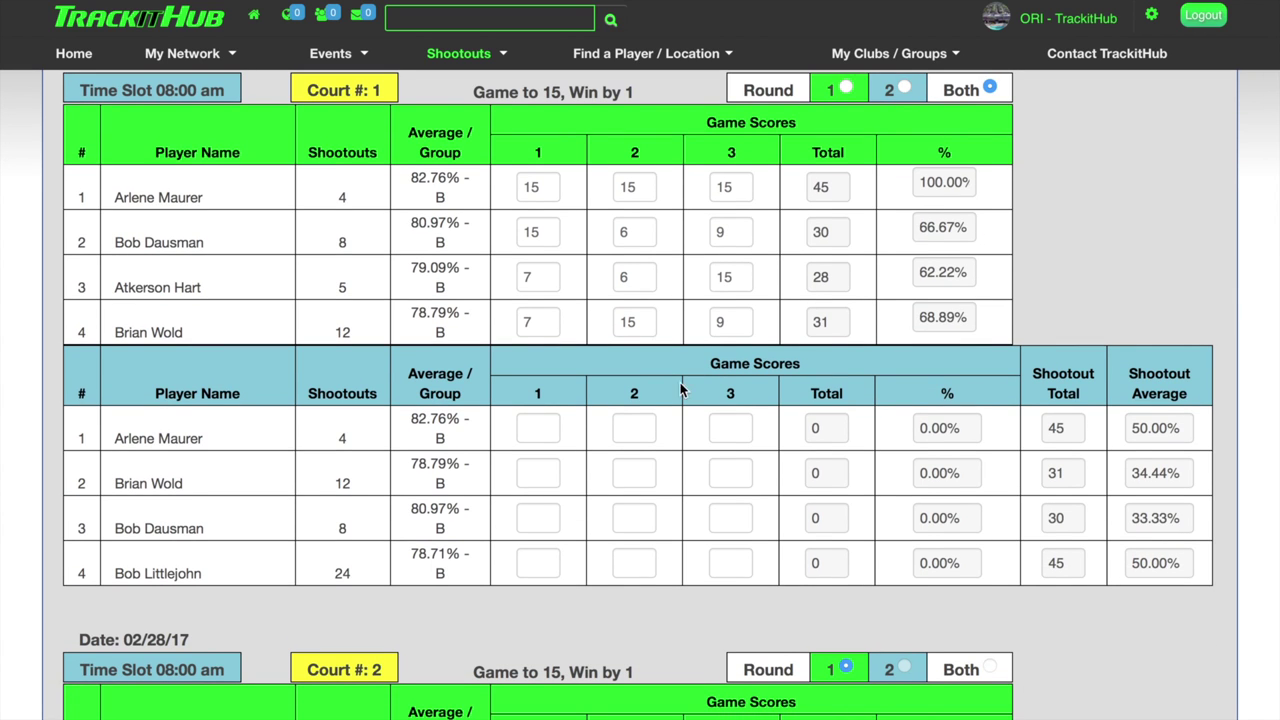
scroll(603, 450, "down", 1)
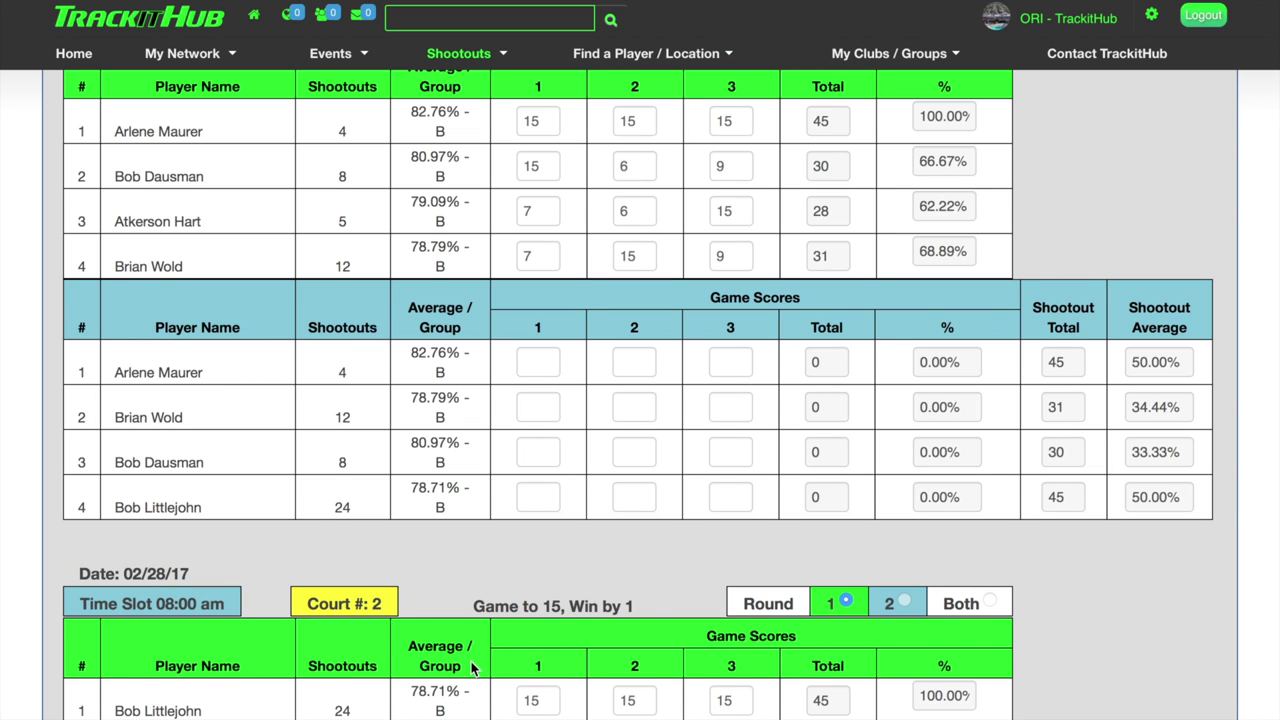
scroll(475, 668, "down", 3)
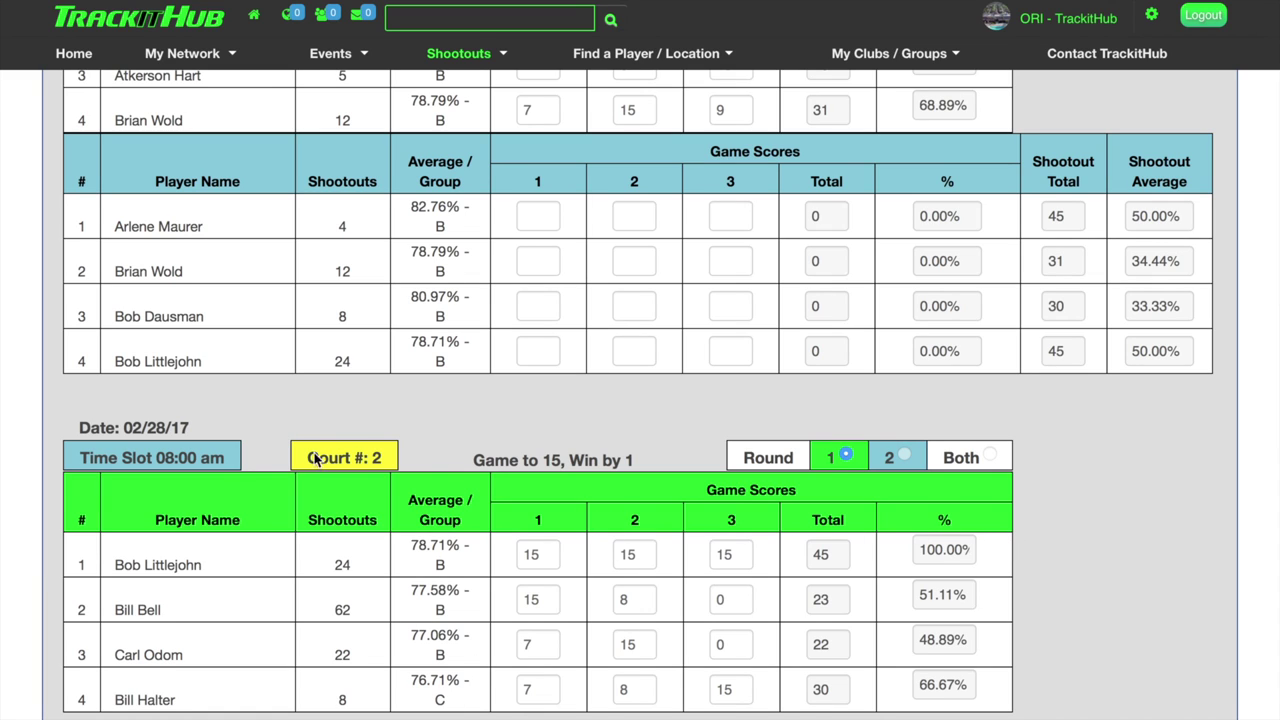
scroll(220, 455, "up", 2)
scroll(220, 455, "up", 1)
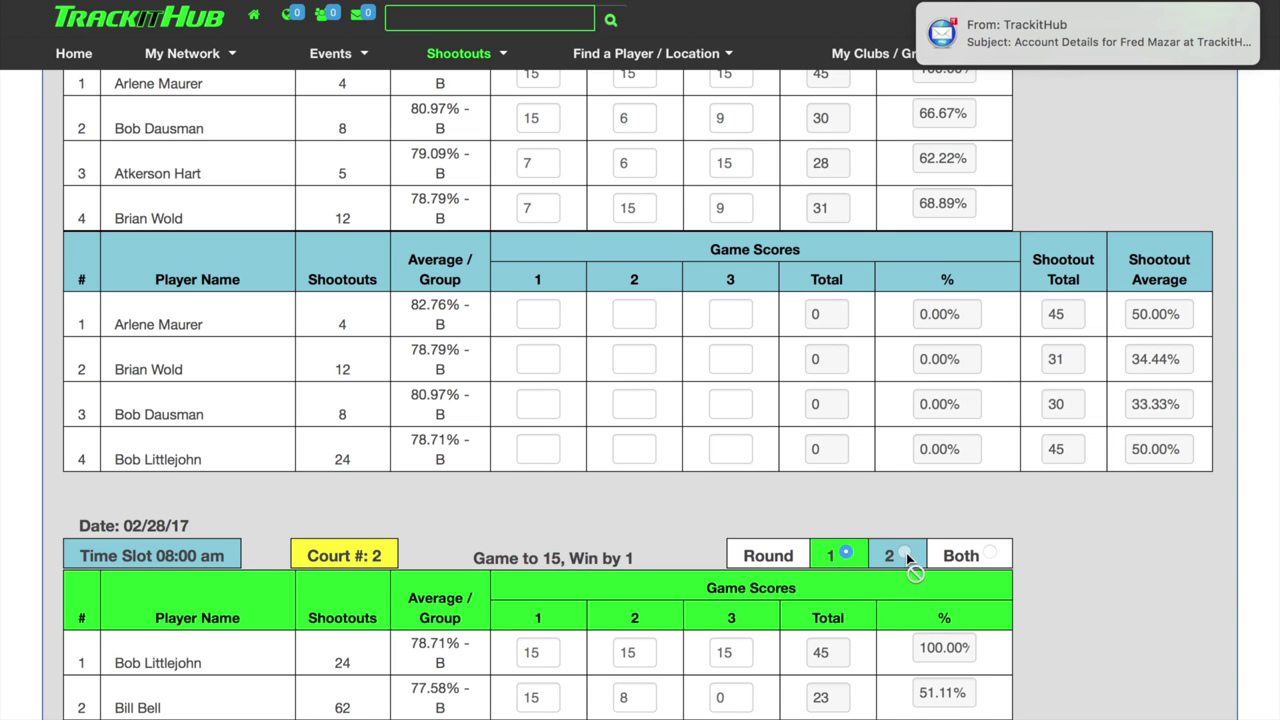
Cycle Court 1's round view through Both, 2, 1 and Both, then open the Shootouts menu.
left_click(1019, 555)
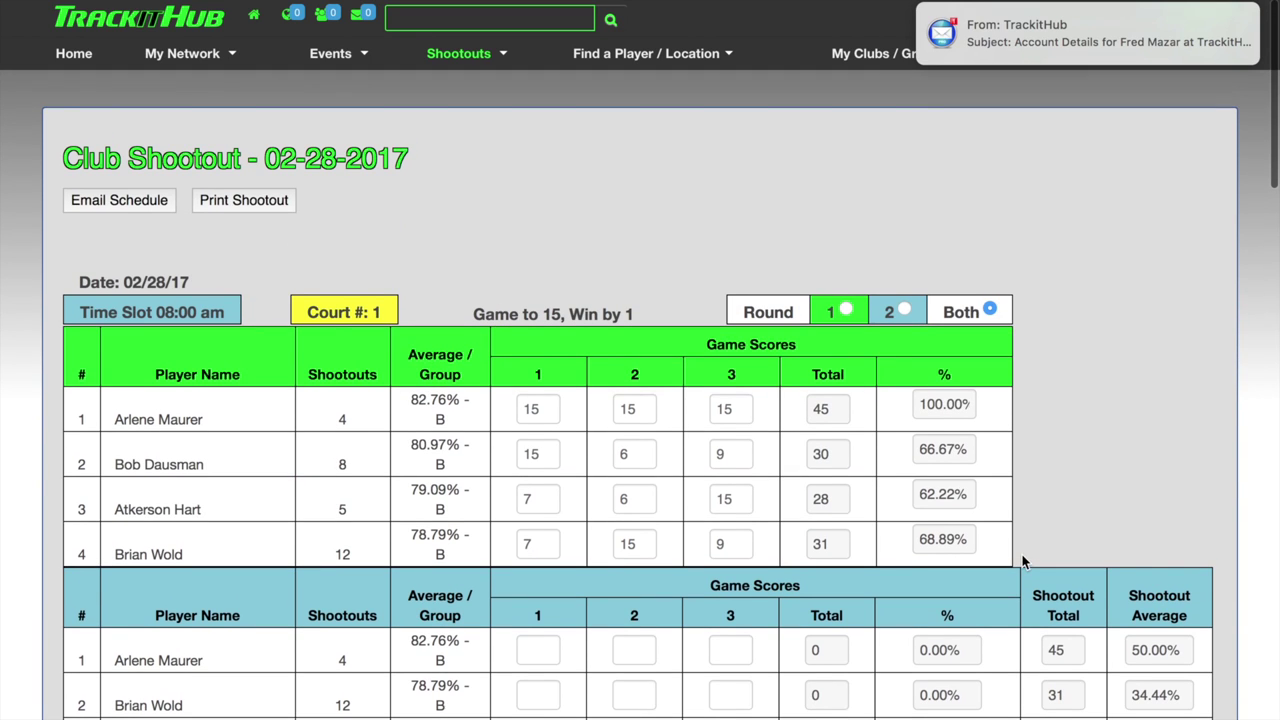
left_click(903, 312)
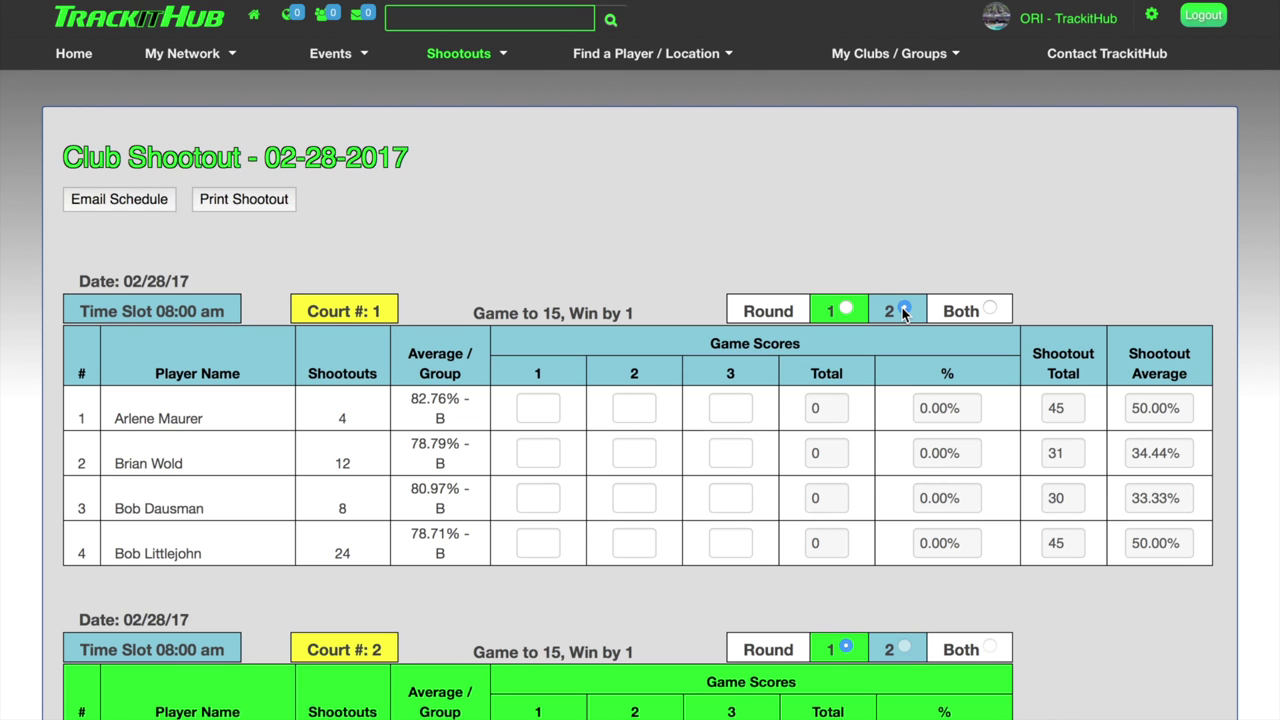
left_click(846, 312)
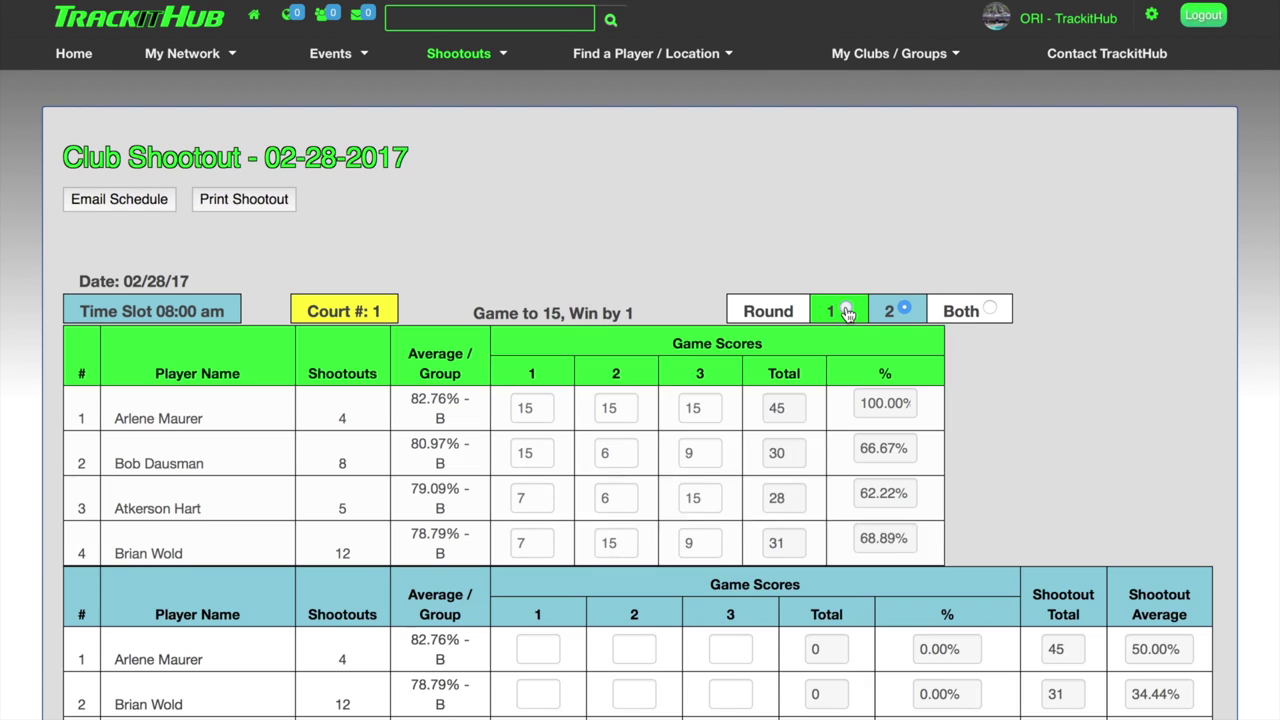
left_click(990, 311)
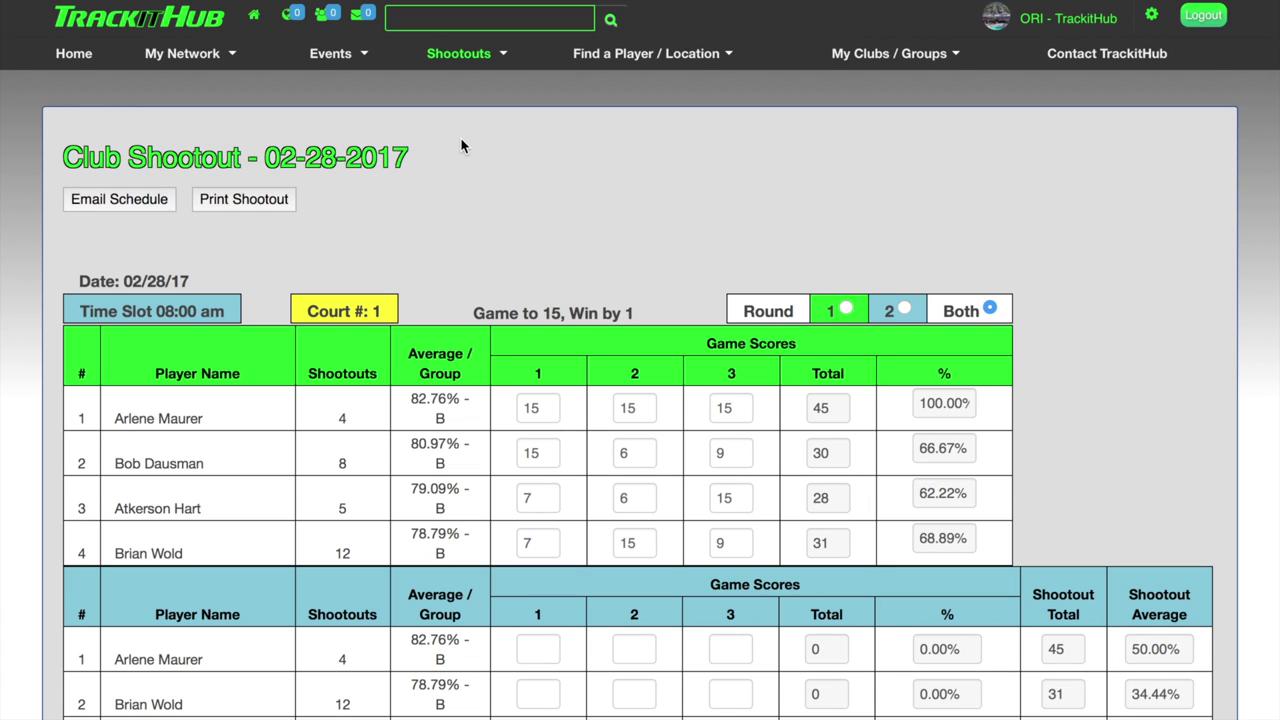
left_click(460, 53)
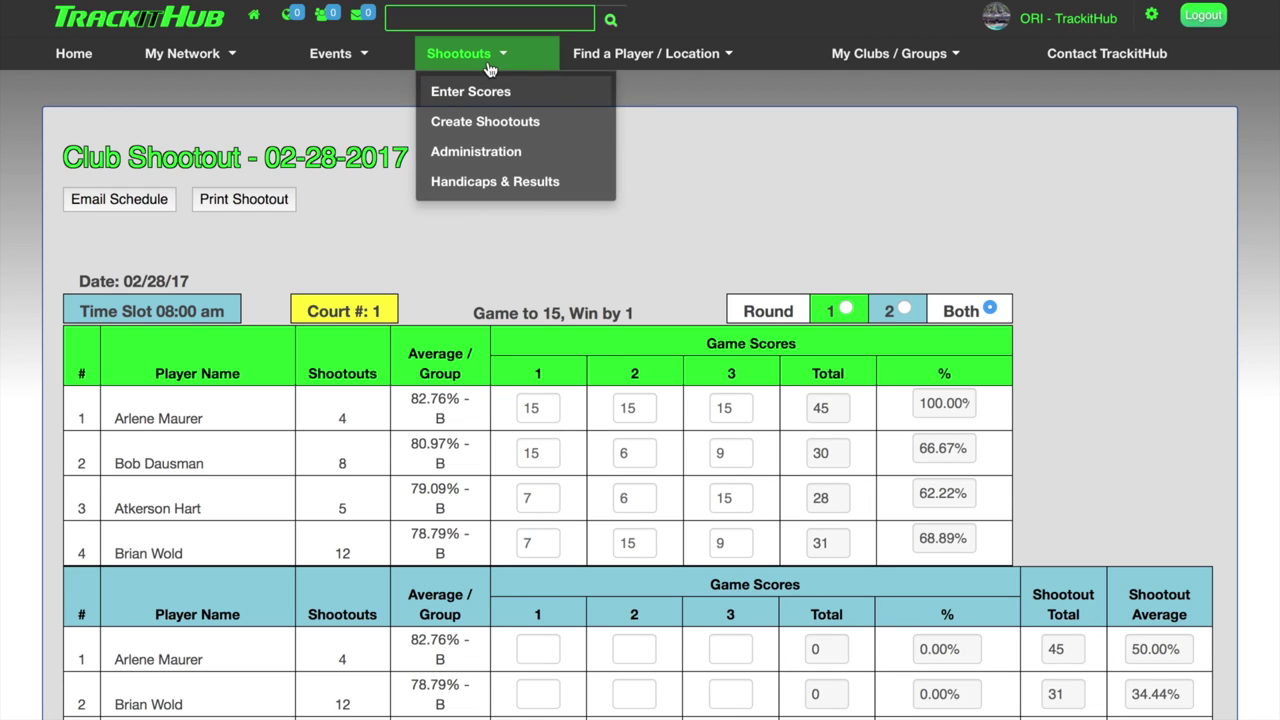
Go to Shootouts > Handicaps & Results and look through the player table.
left_click(484, 181)
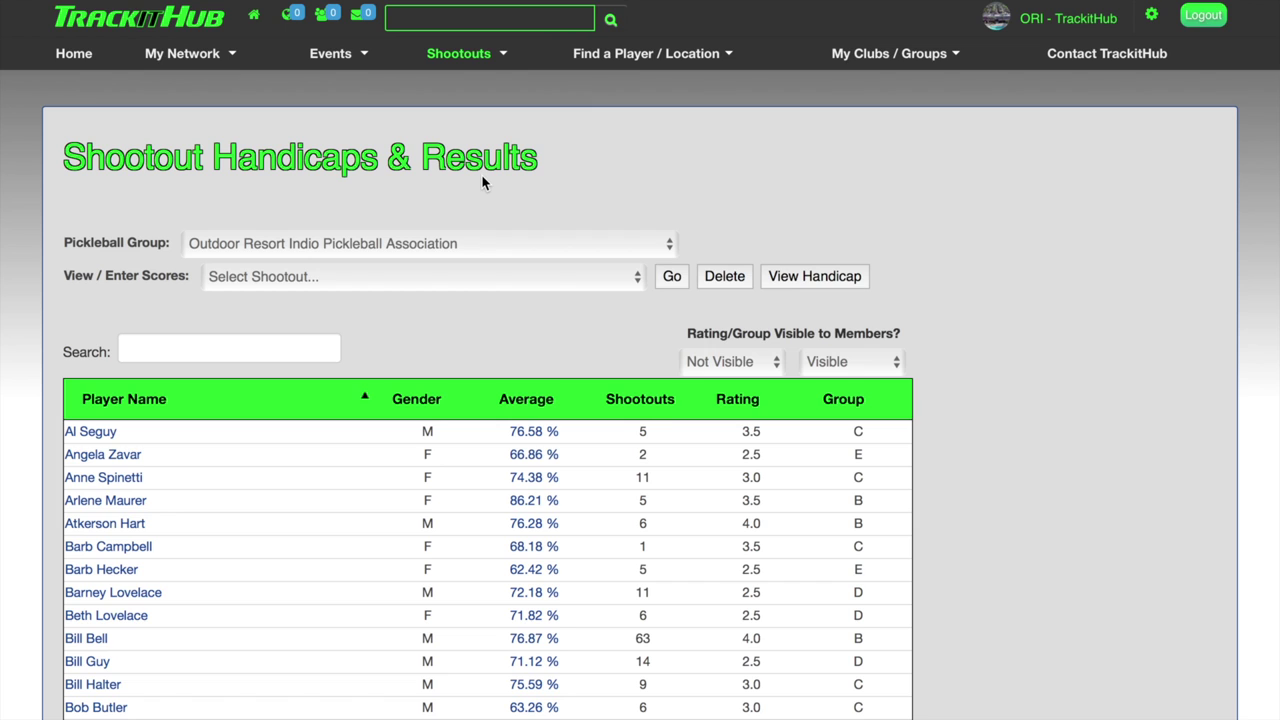
scroll(481, 174, "down", 5)
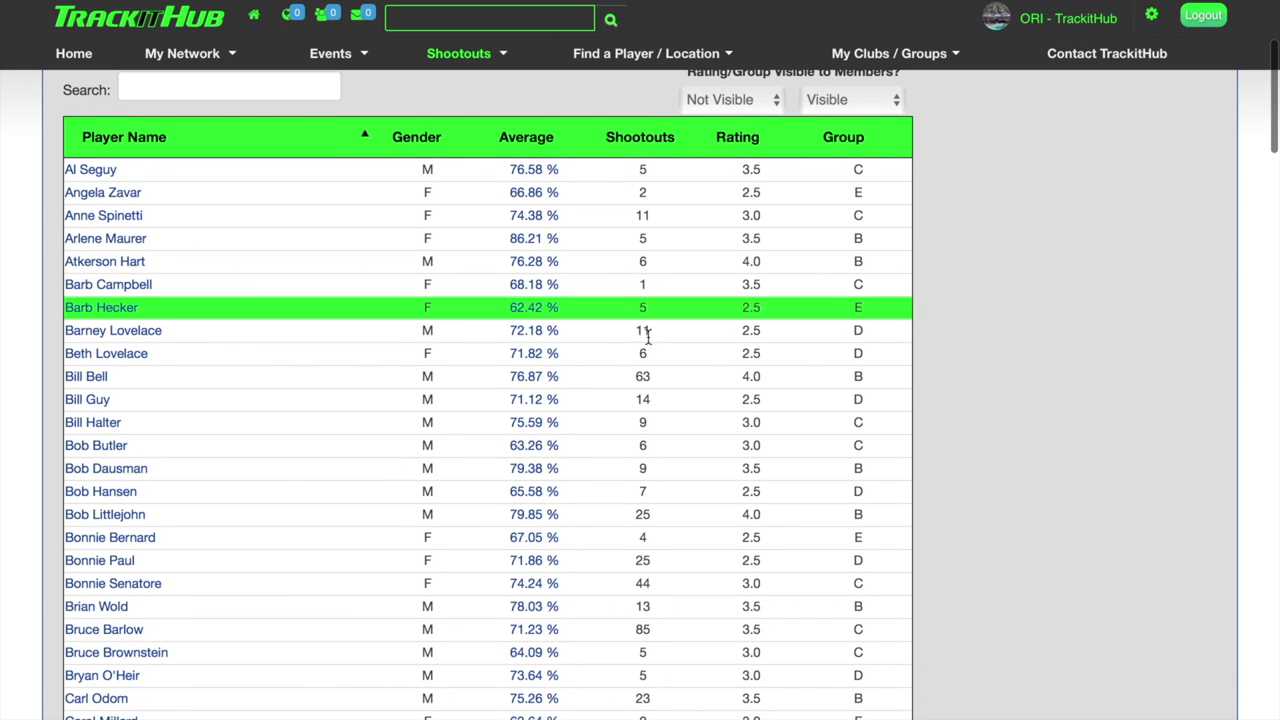
scroll(652, 390, "down", 1)
scroll(653, 393, "up", 1)
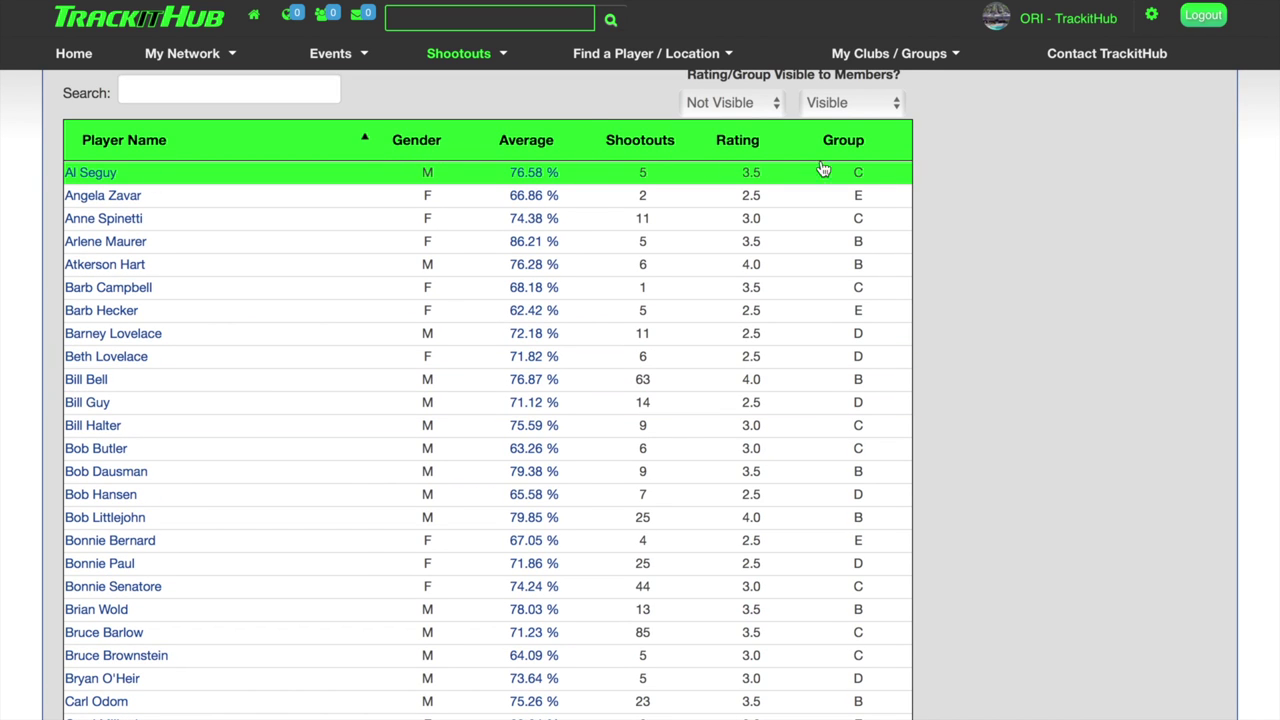
Keep Group visibility on Visible and open the shootout history of the player with 63 shootouts.
left_click(886, 107)
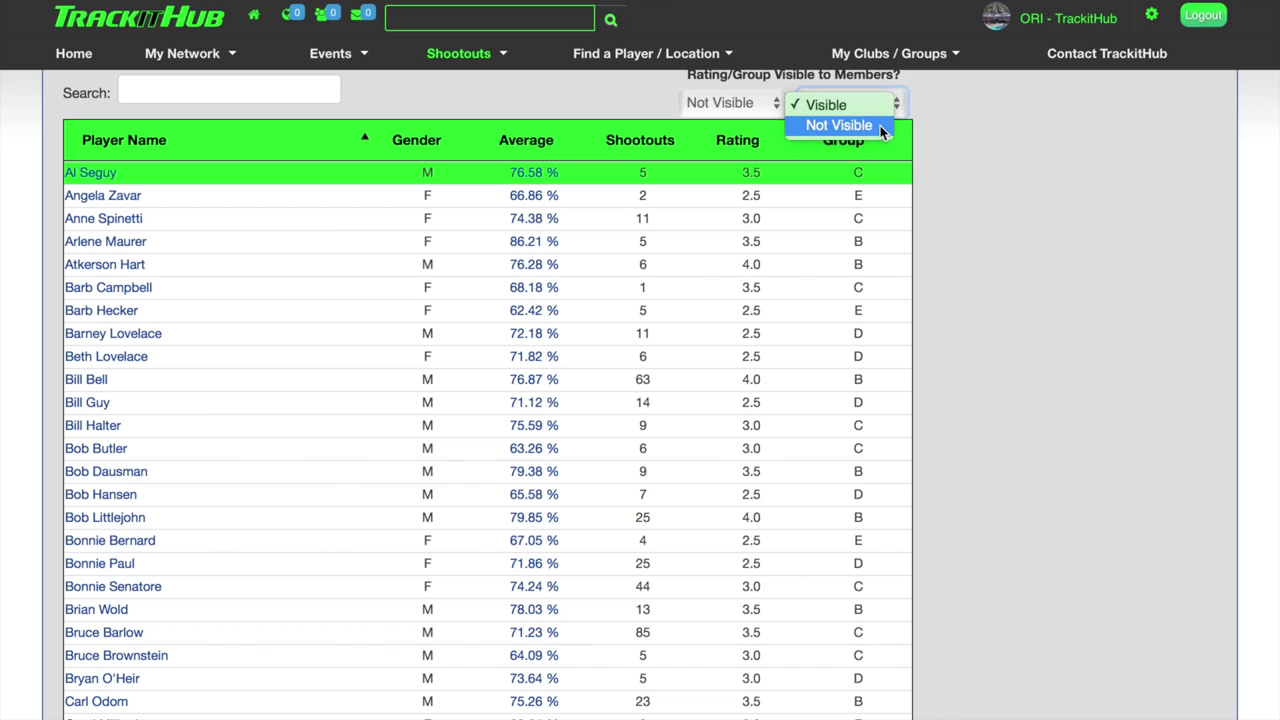
left_click(826, 105)
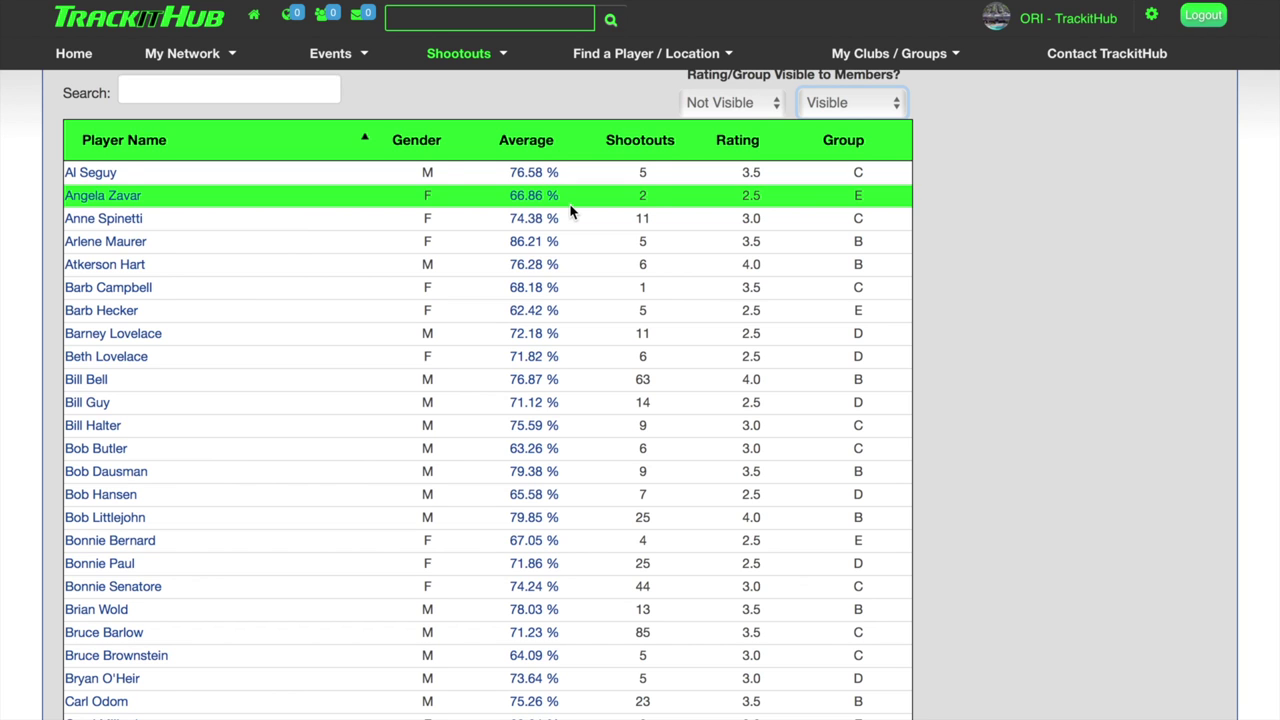
left_click(540, 380)
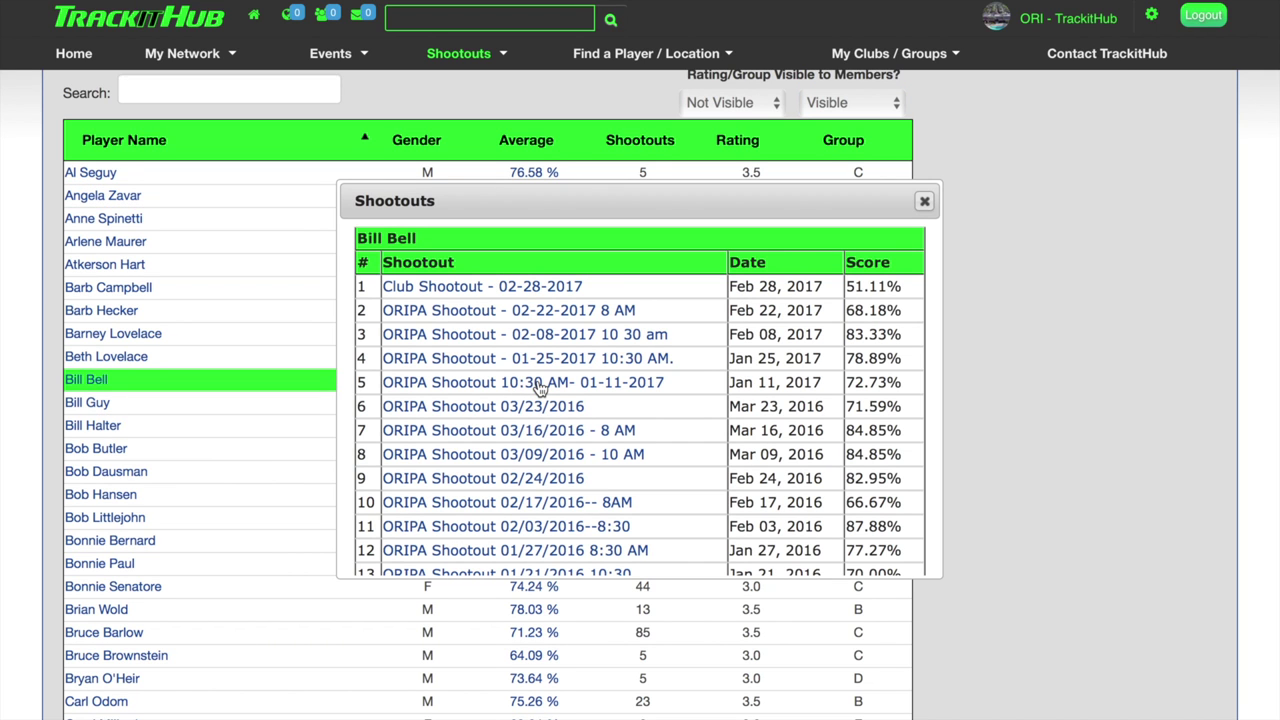
Find and open the ORIPA Weekly Shootout 01/06/2016 scorecard in the player's past shootouts list.
scroll(540, 388, "down", 10)
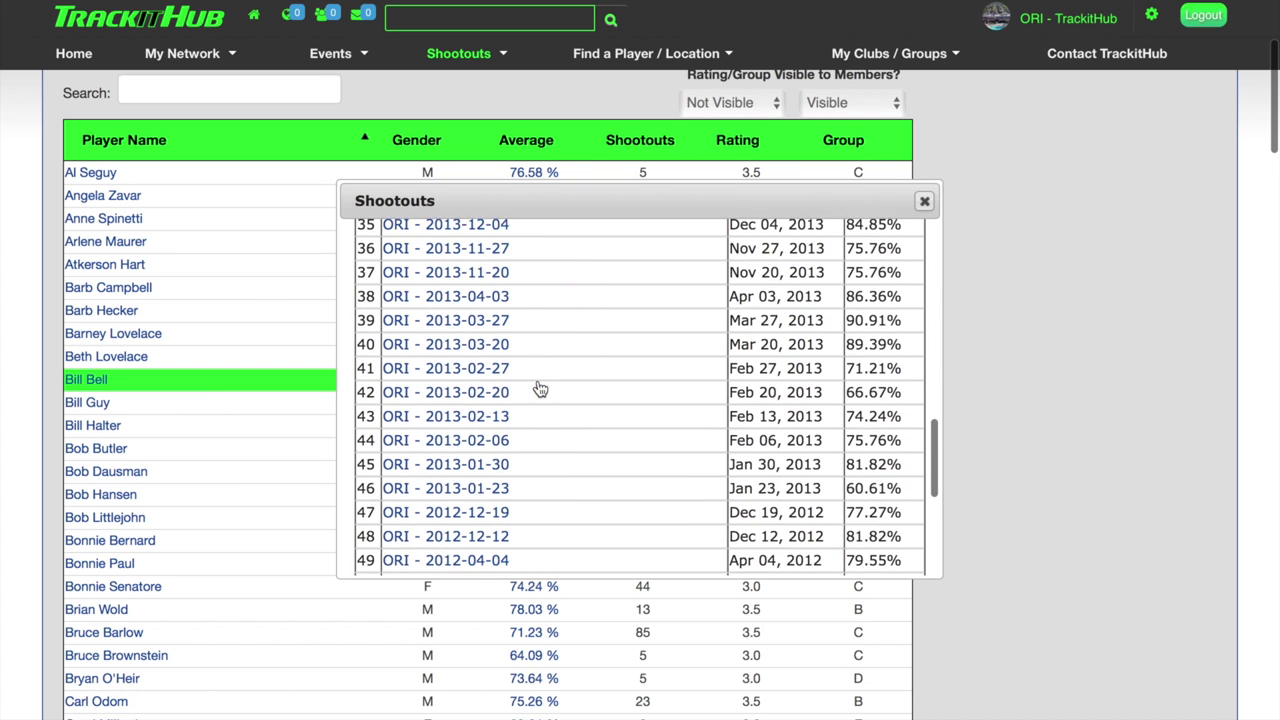
scroll(540, 388, "down", 5)
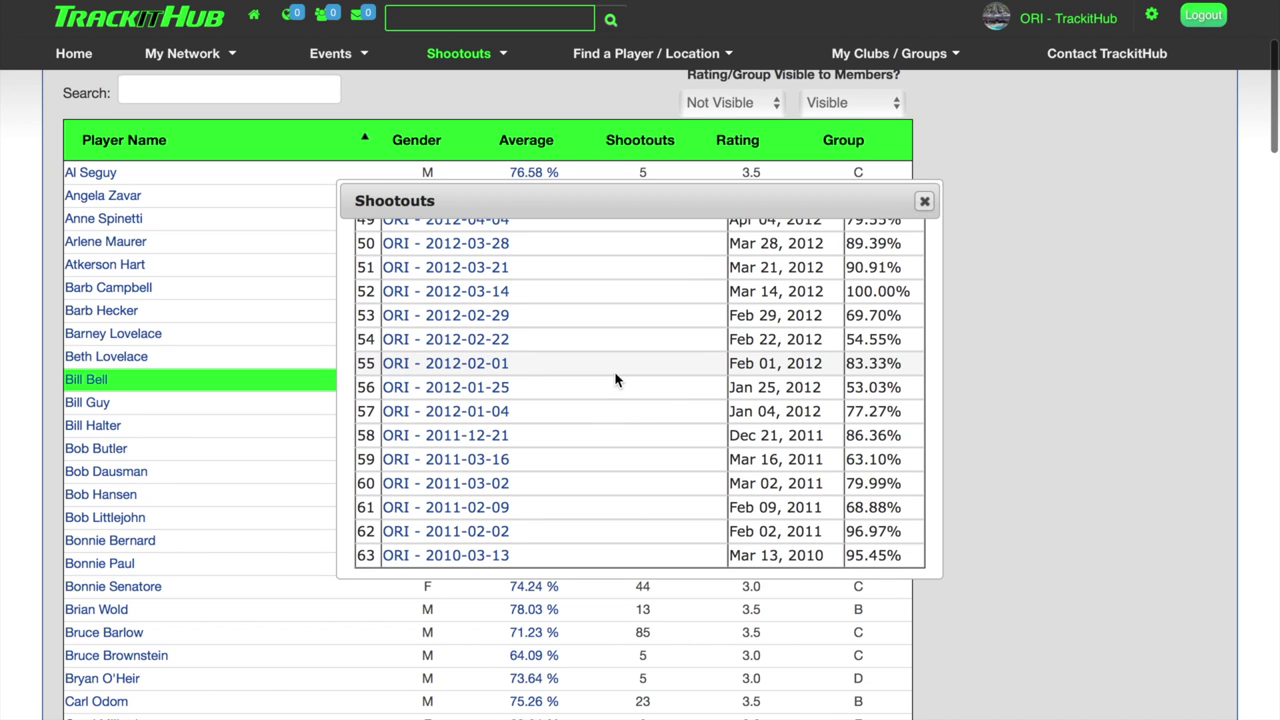
scroll(615, 378, "up", 15)
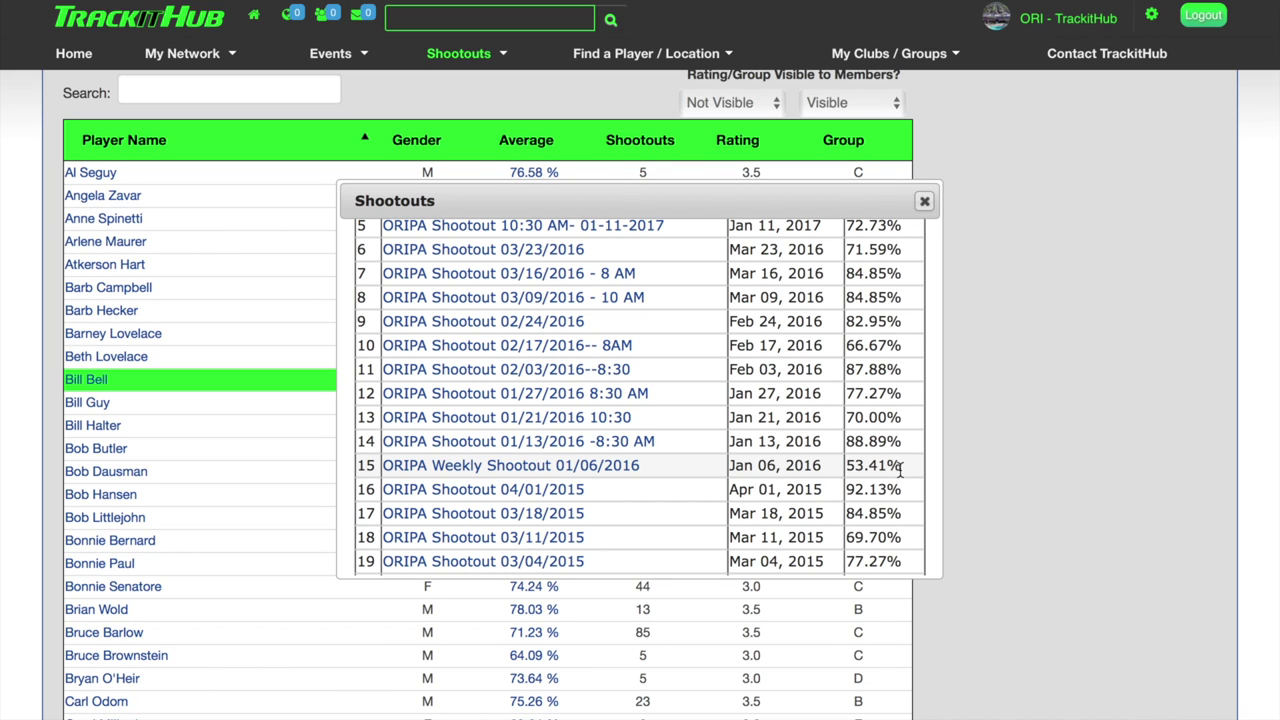
left_click(591, 474)
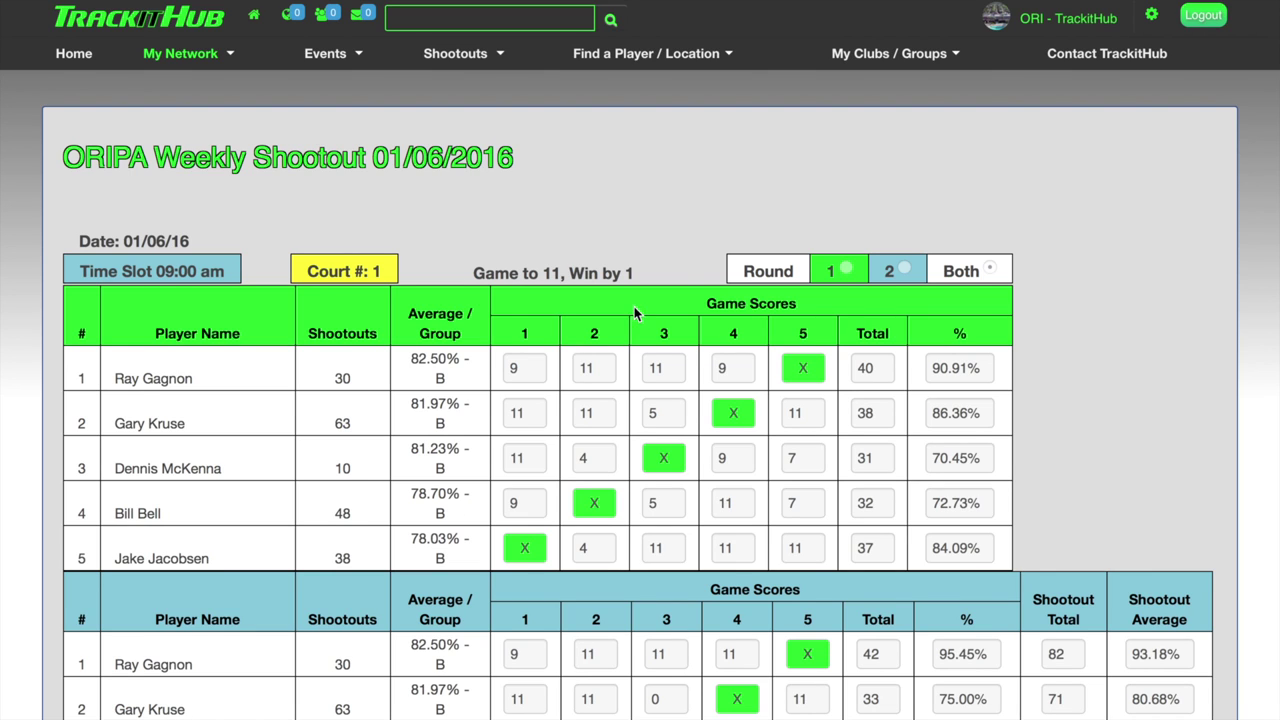
Open the Shootouts menu from the ORIPA Weekly Shootout 01/06/2016 scorecard.
left_click(490, 62)
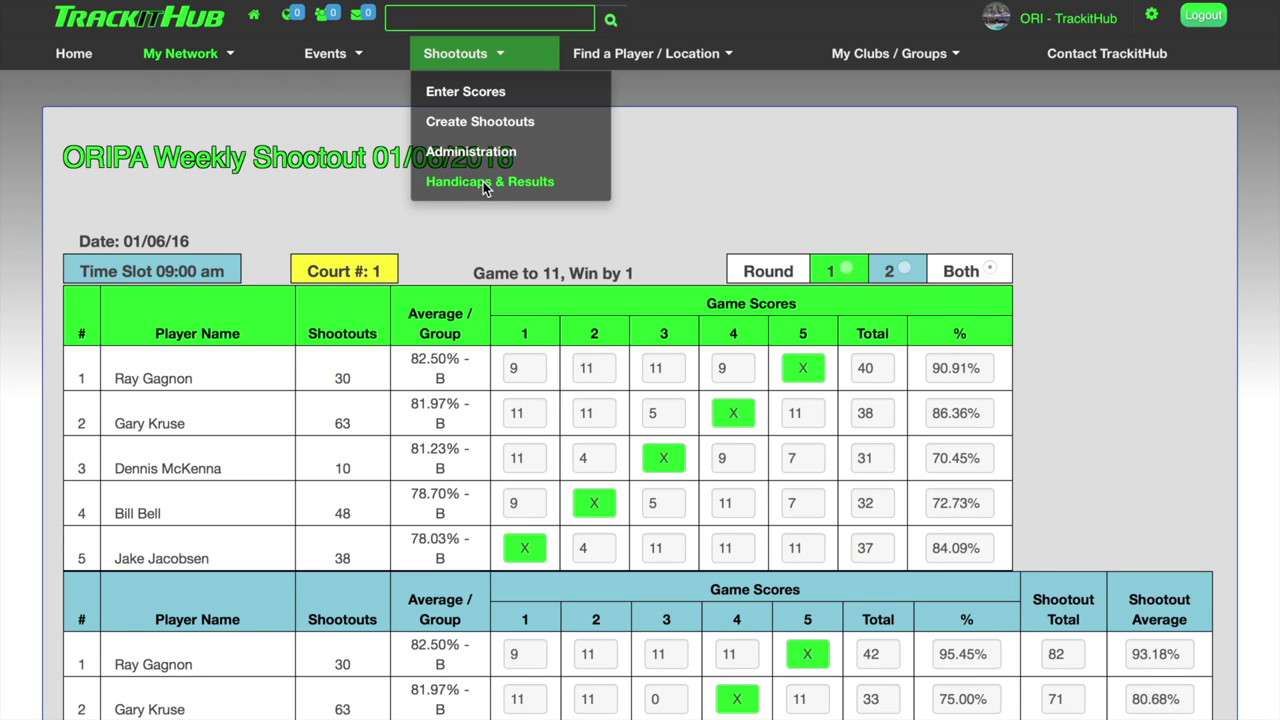
Return to Handicaps & Results and open the profile of the player averaging 75.59 %.
left_click(484, 183)
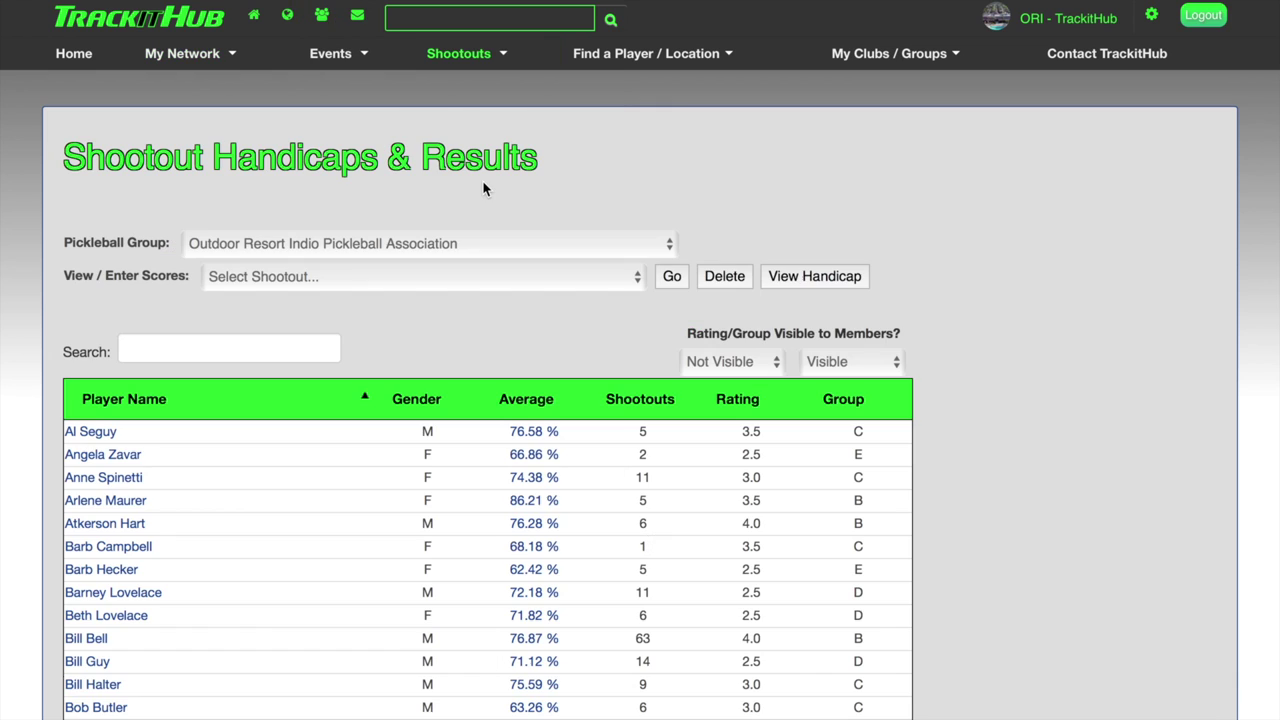
scroll(454, 478, "down", 3)
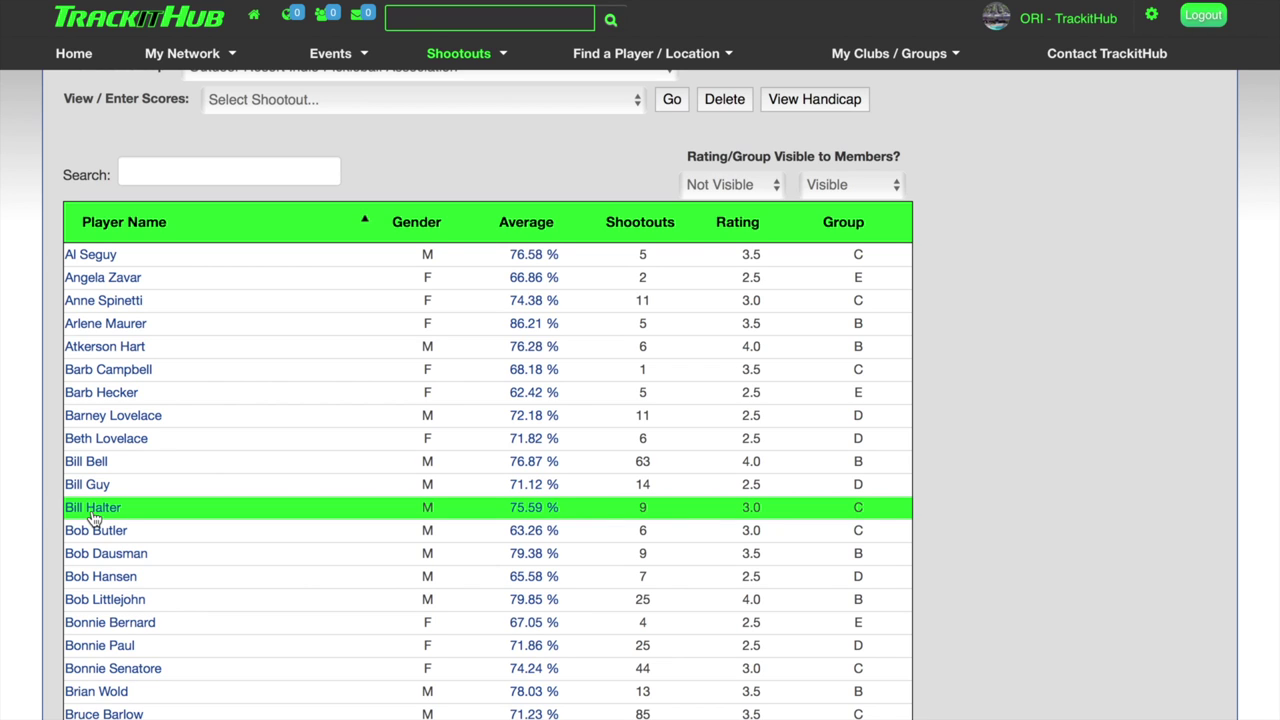
left_click(93, 508)
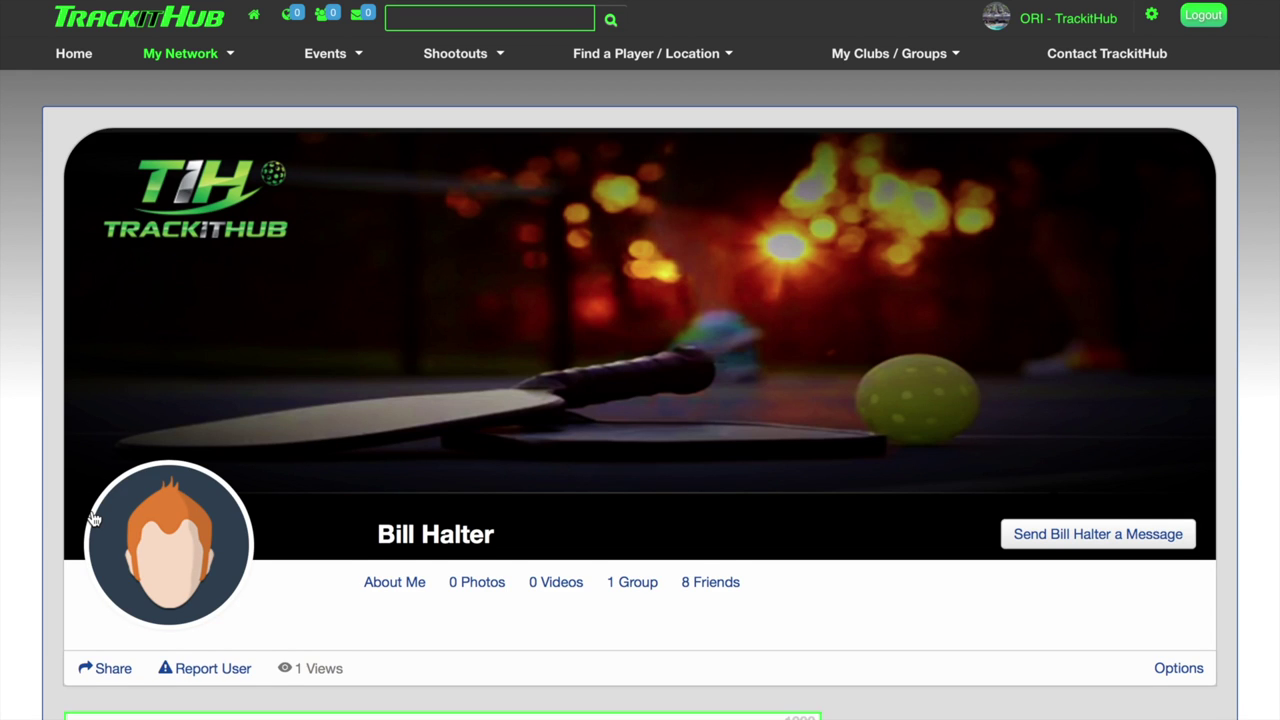
Switch the player's profile to About Me, showing the 3.0 skill rating and ORIPA affiliation.
scroll(94, 519, "down", 3)
scroll(90, 519, "down", 8)
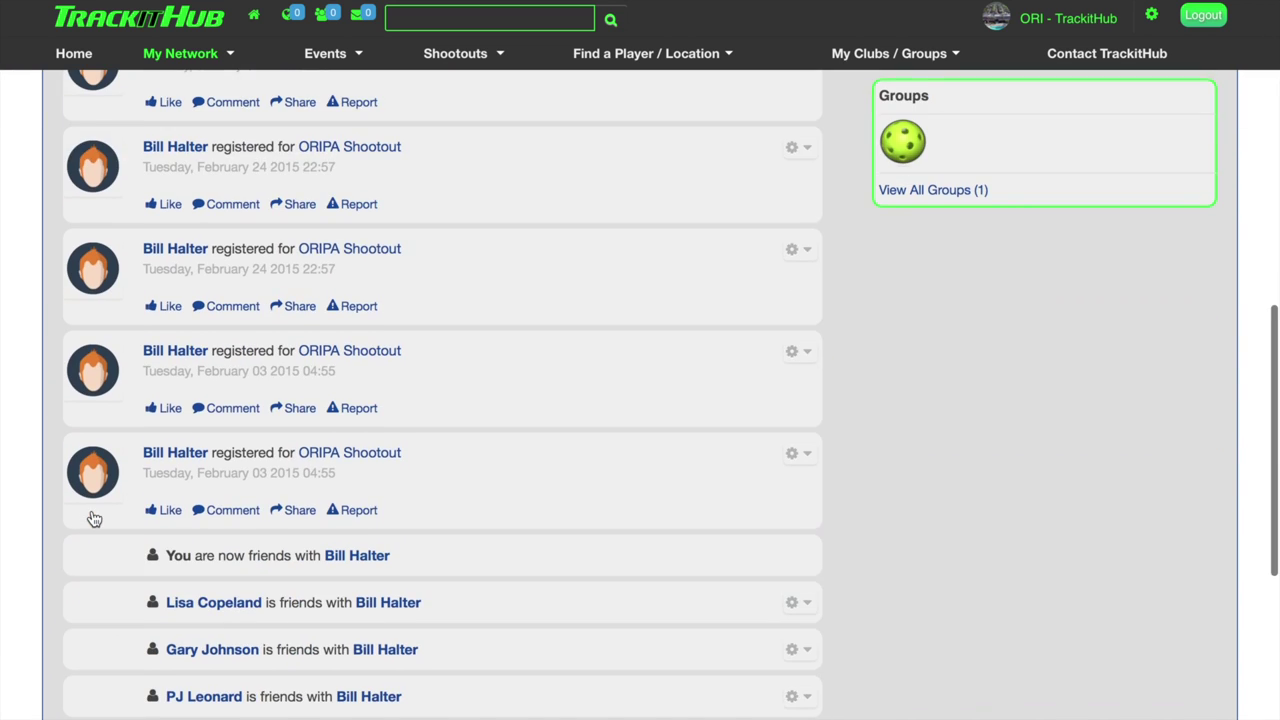
scroll(93, 519, "up", 8)
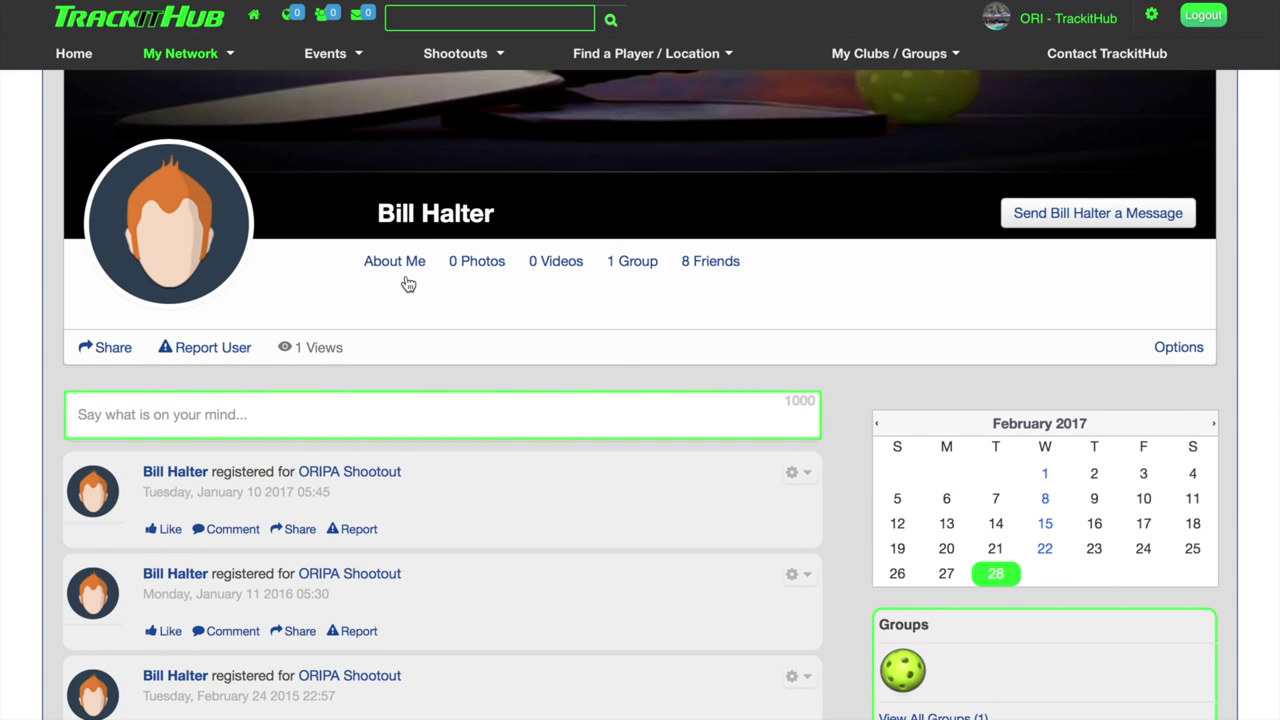
left_click(395, 262)
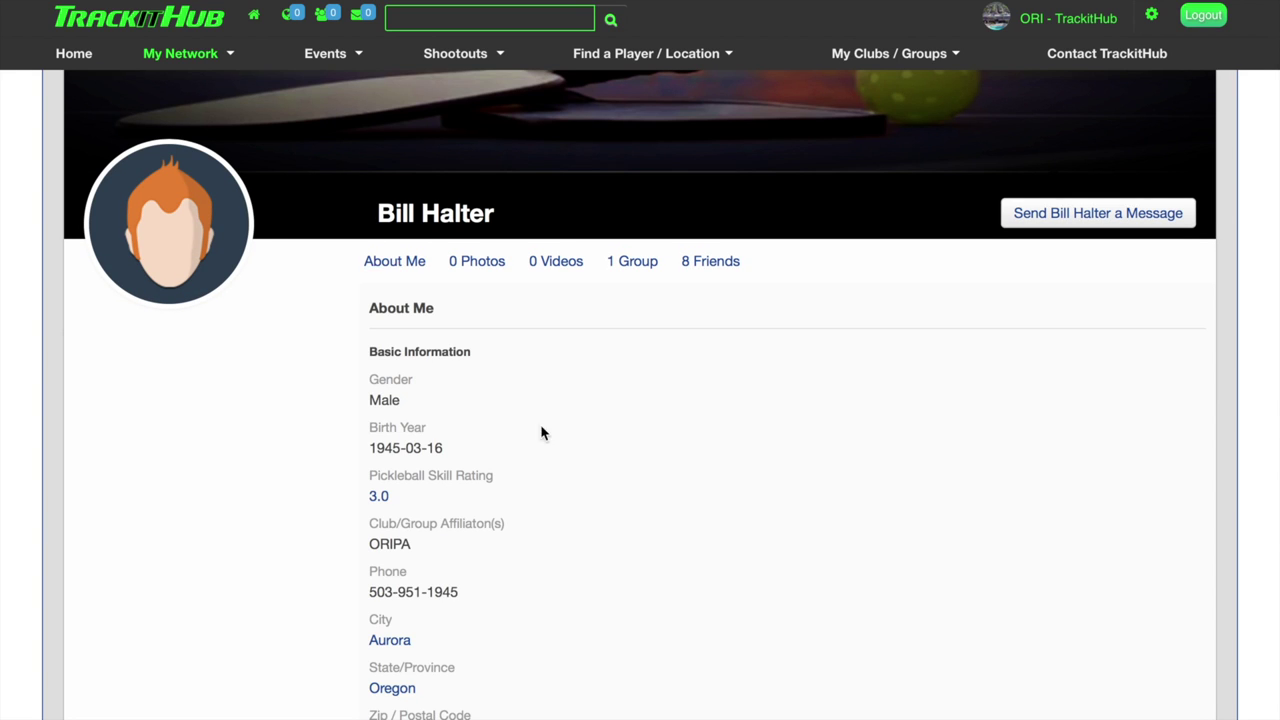
scroll(607, 530, "down", 1)
scroll(606, 528, "down", 1)
scroll(606, 528, "up", 2)
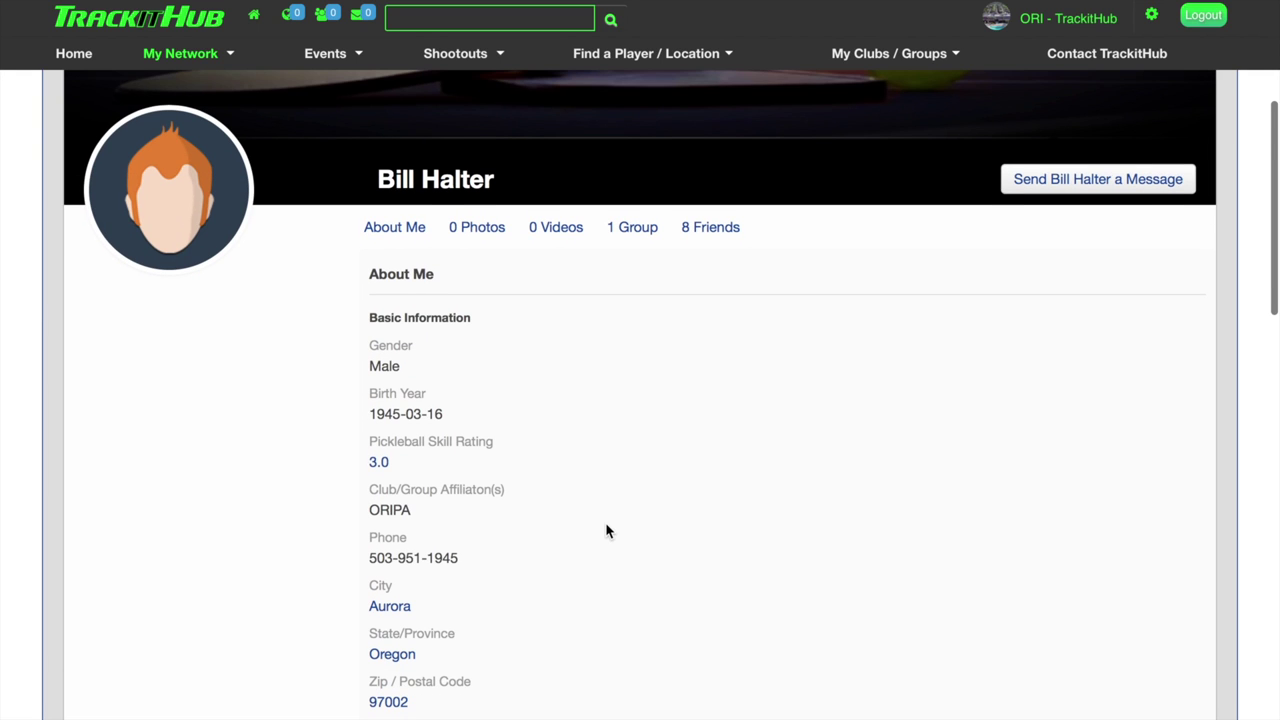